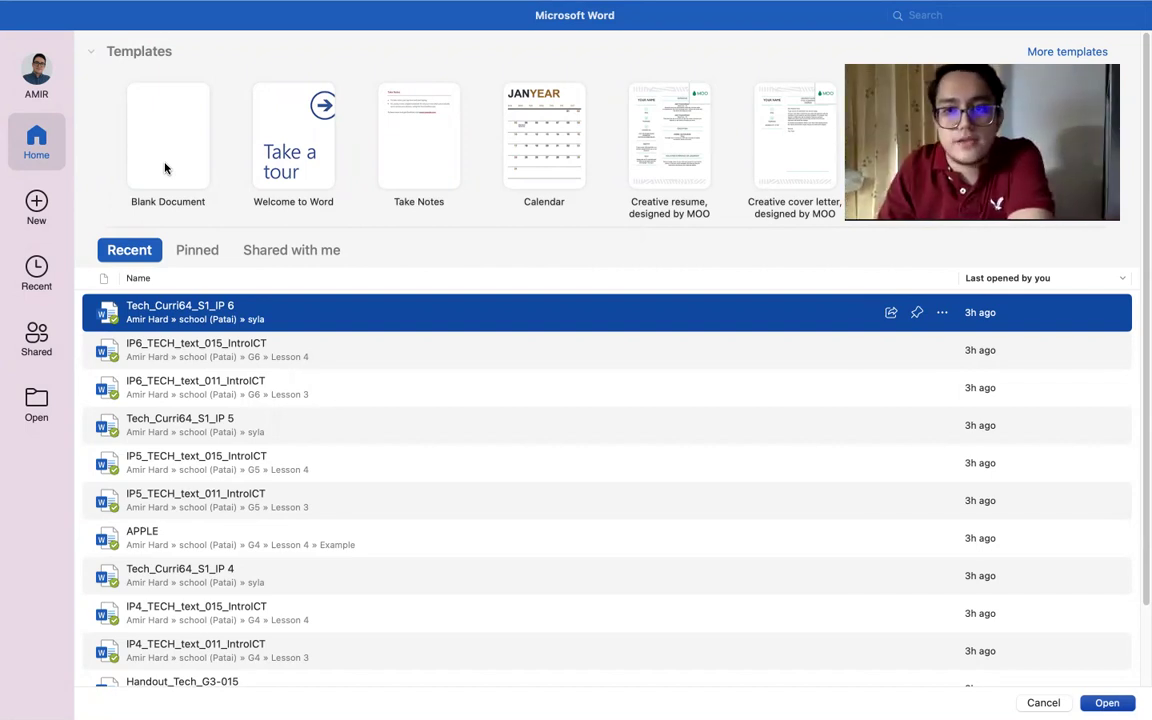
Step: Create a new blank document in a full-size window and set its font to Arial
double_click(165, 168)
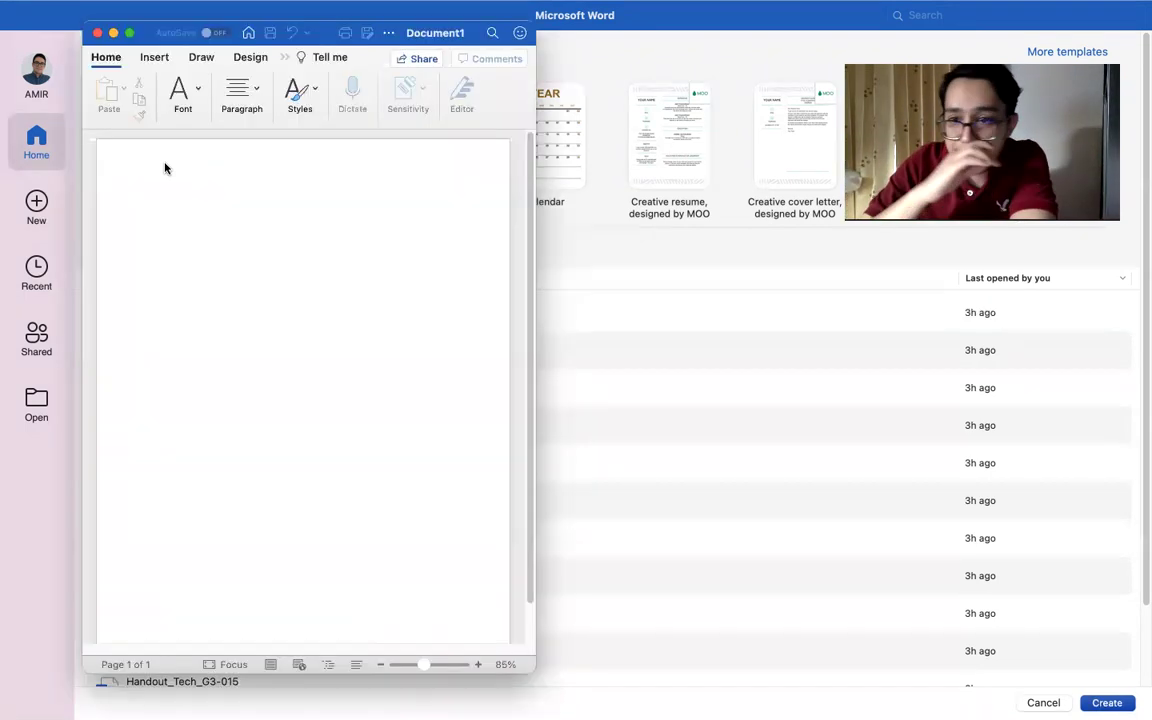
left_click(129, 34)
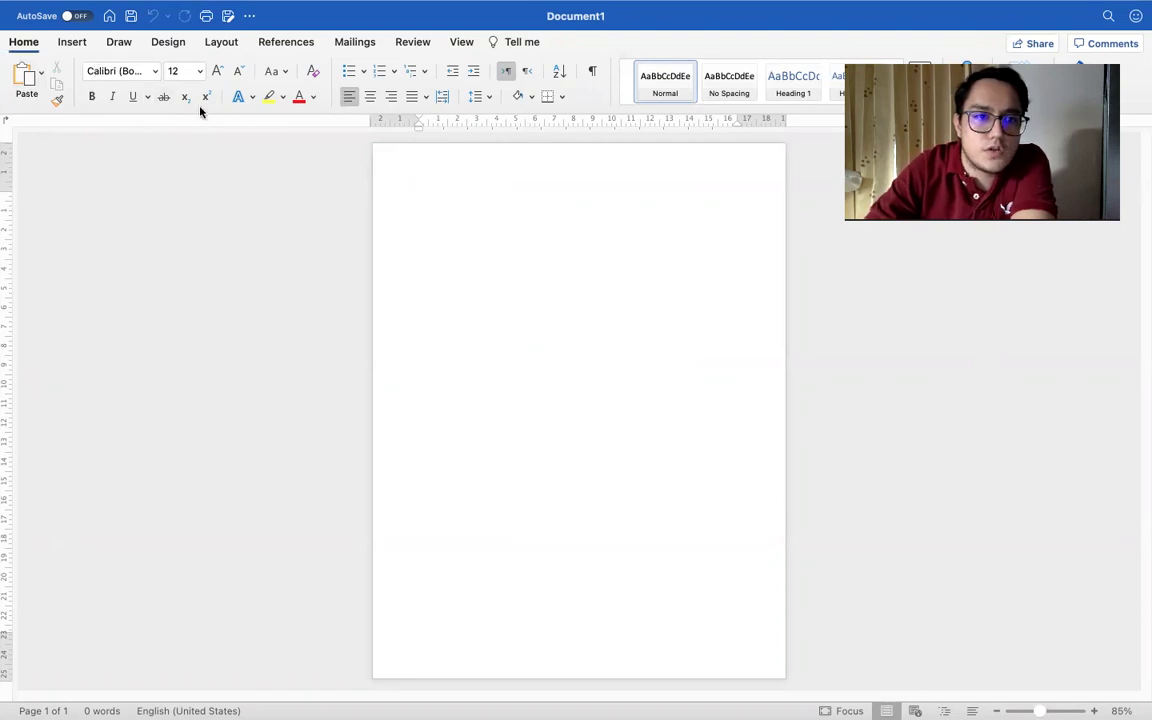
left_click(155, 72)
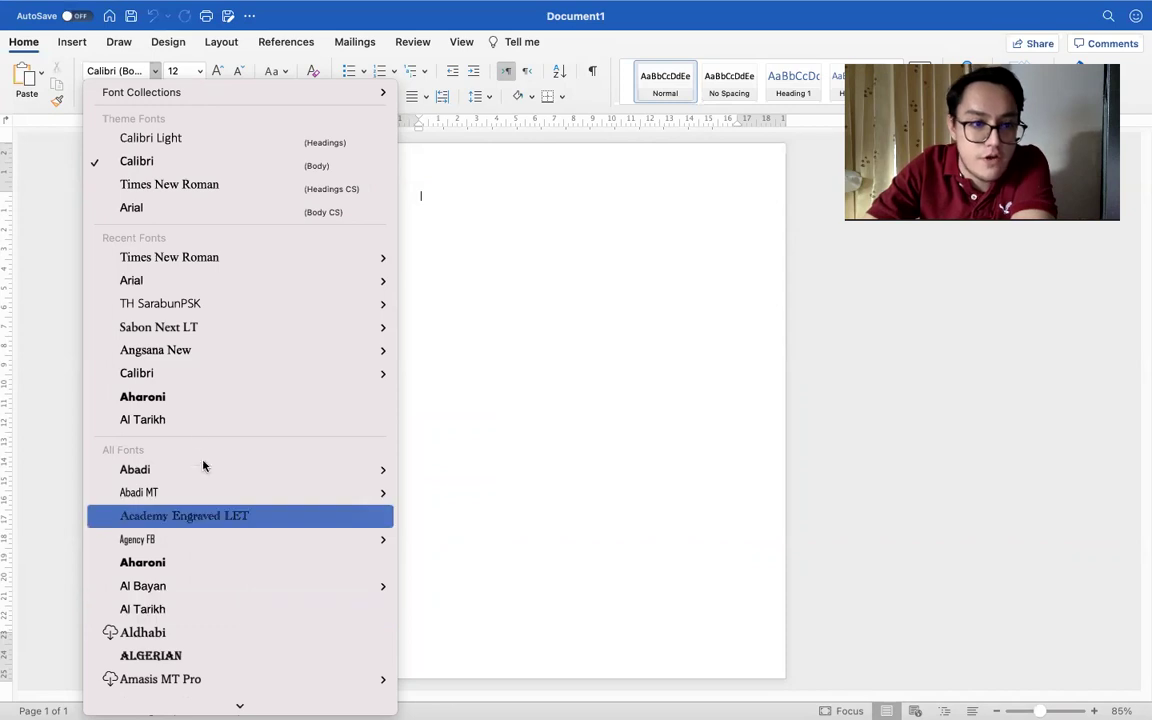
mouse_move(205, 297)
mouse_move(147, 285)
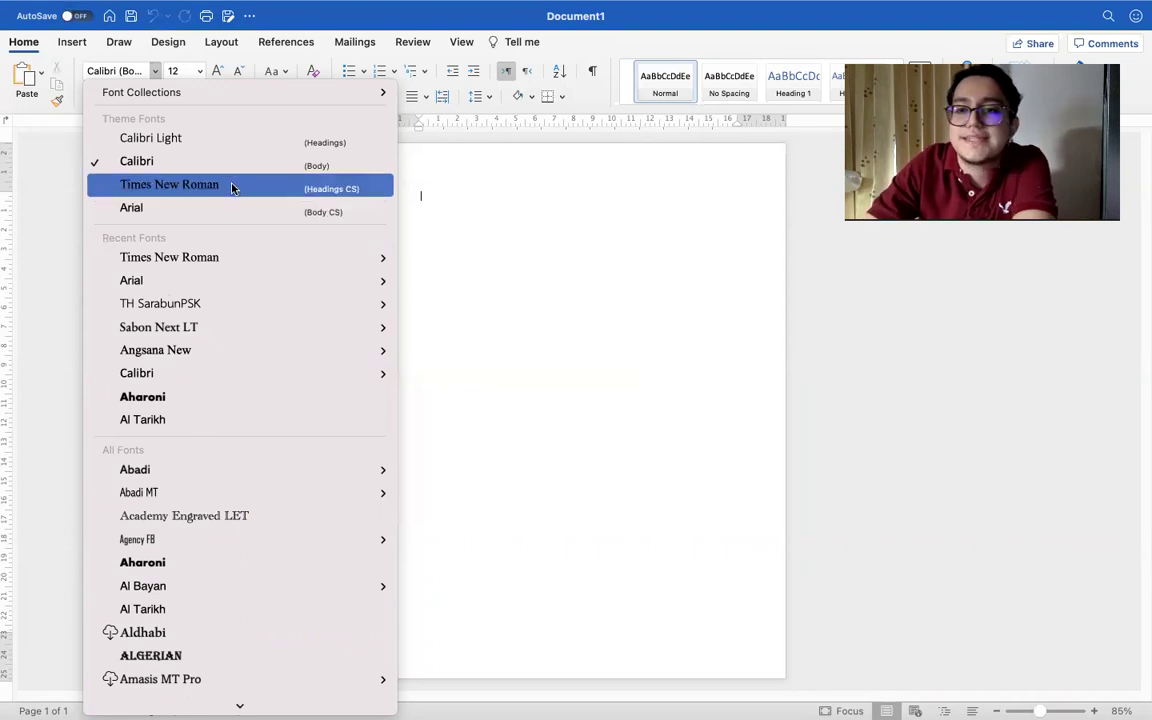
left_click(226, 282)
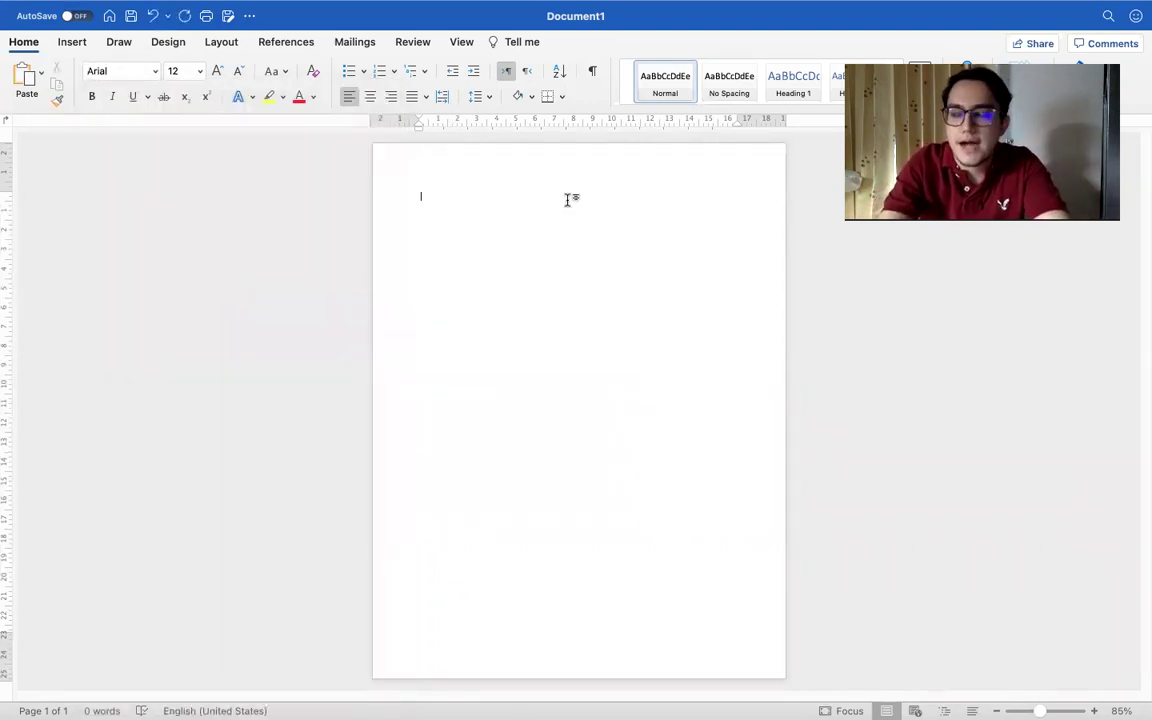
Step: Write the opening line "Hello I am Teacher" with the teacher's first name and a full stop, followed by "I am here to teach you."
type("hell")
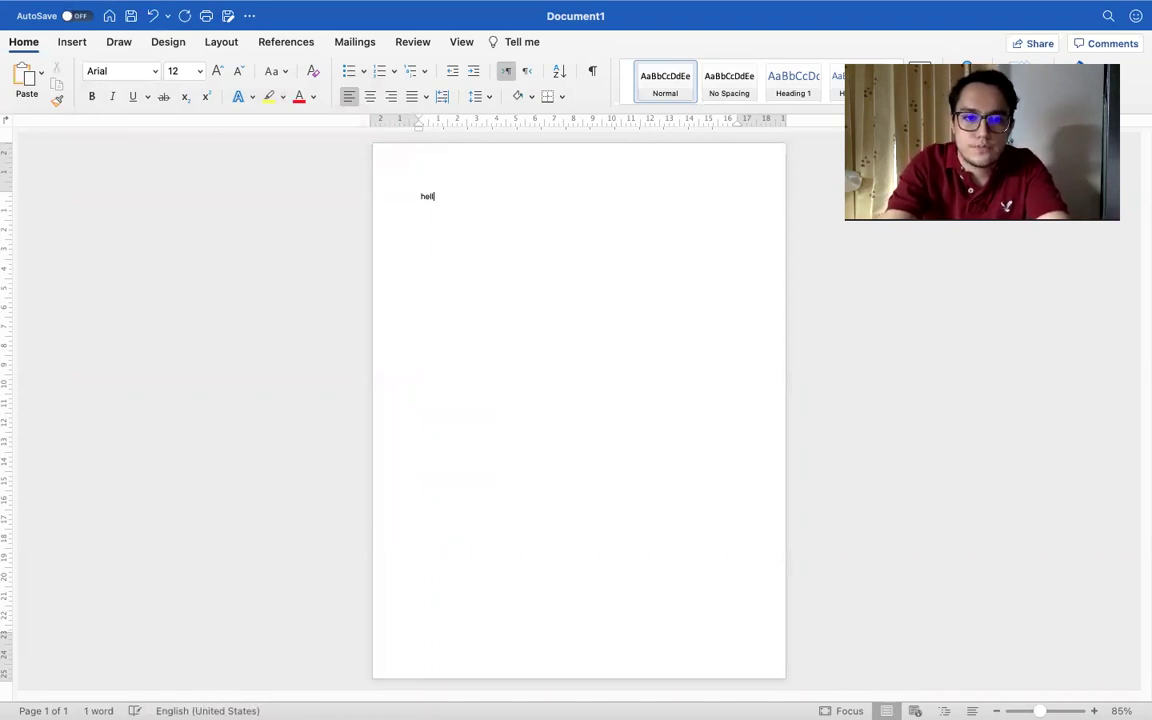
type("o ")
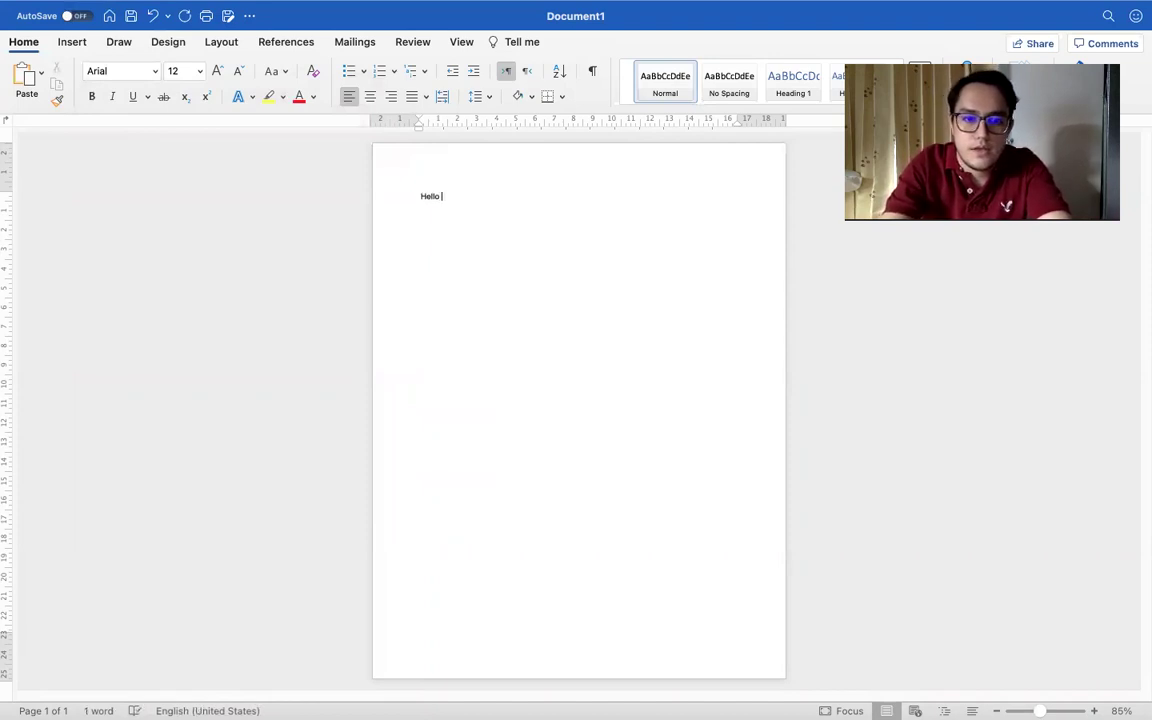
type("I am ")
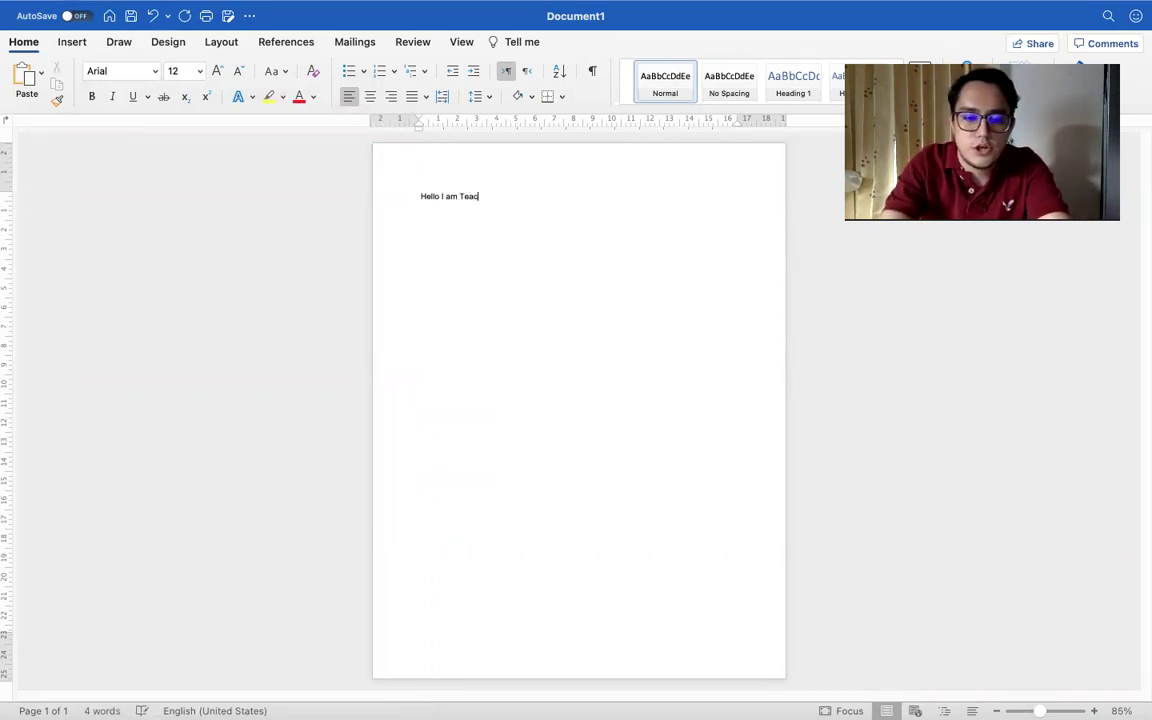
type("Teacher Amir ")
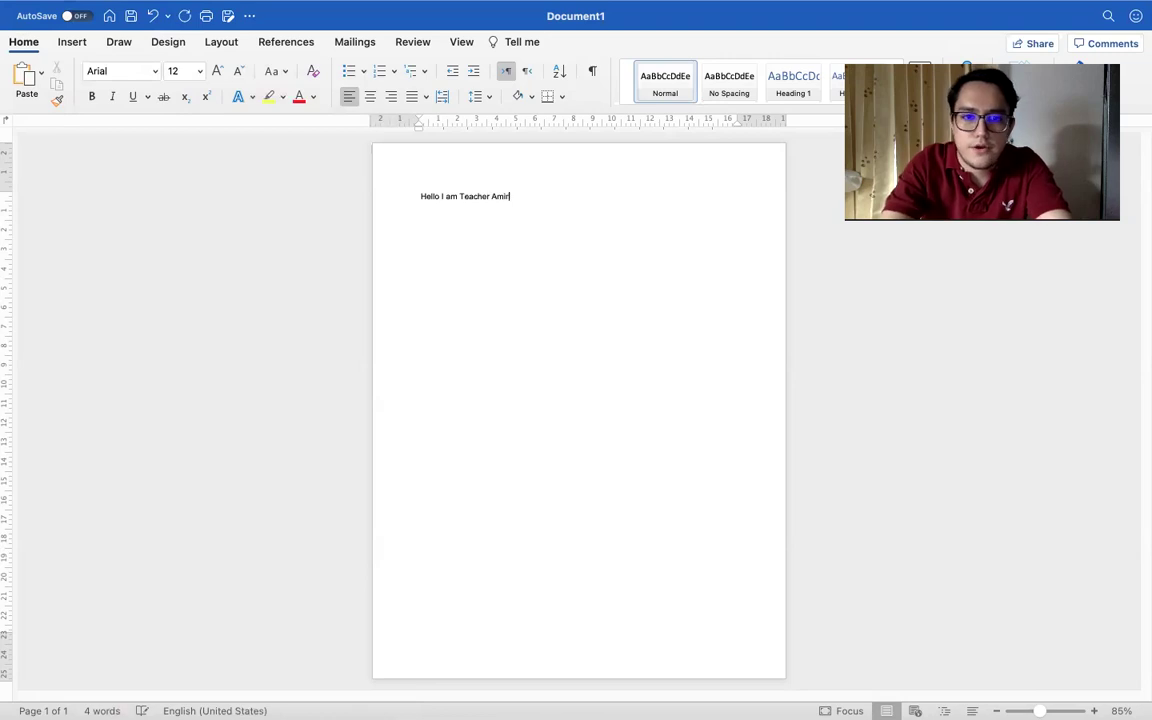
type(". I am here ")
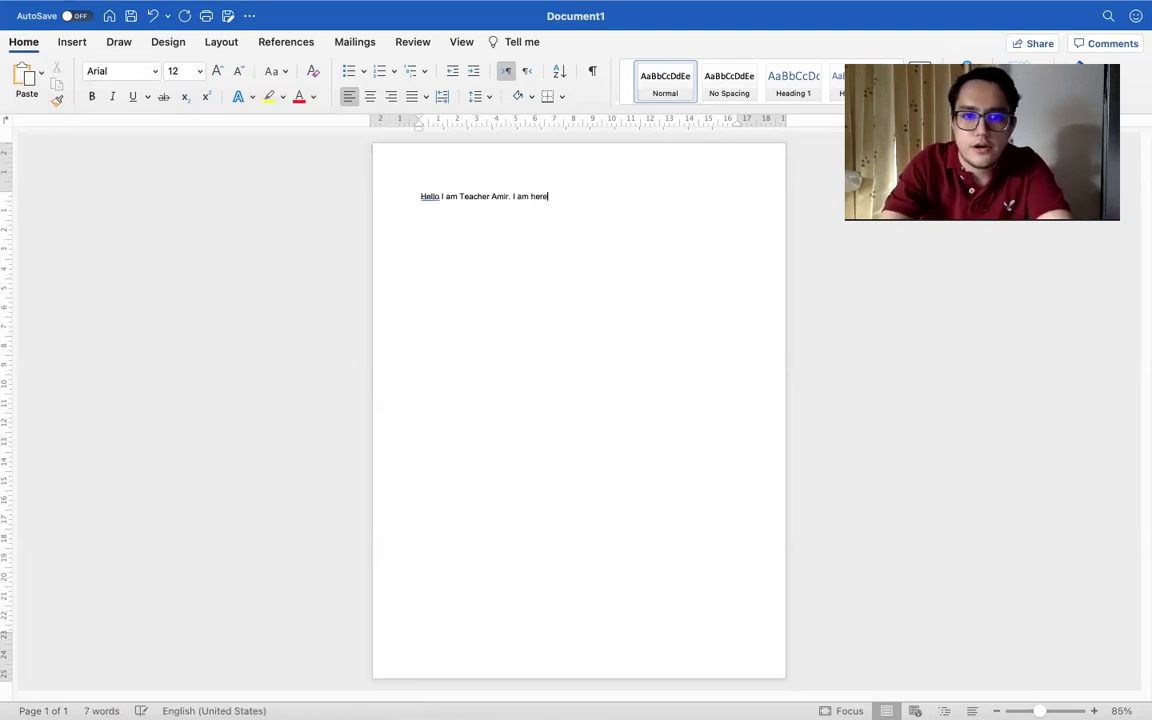
type("to teach you")
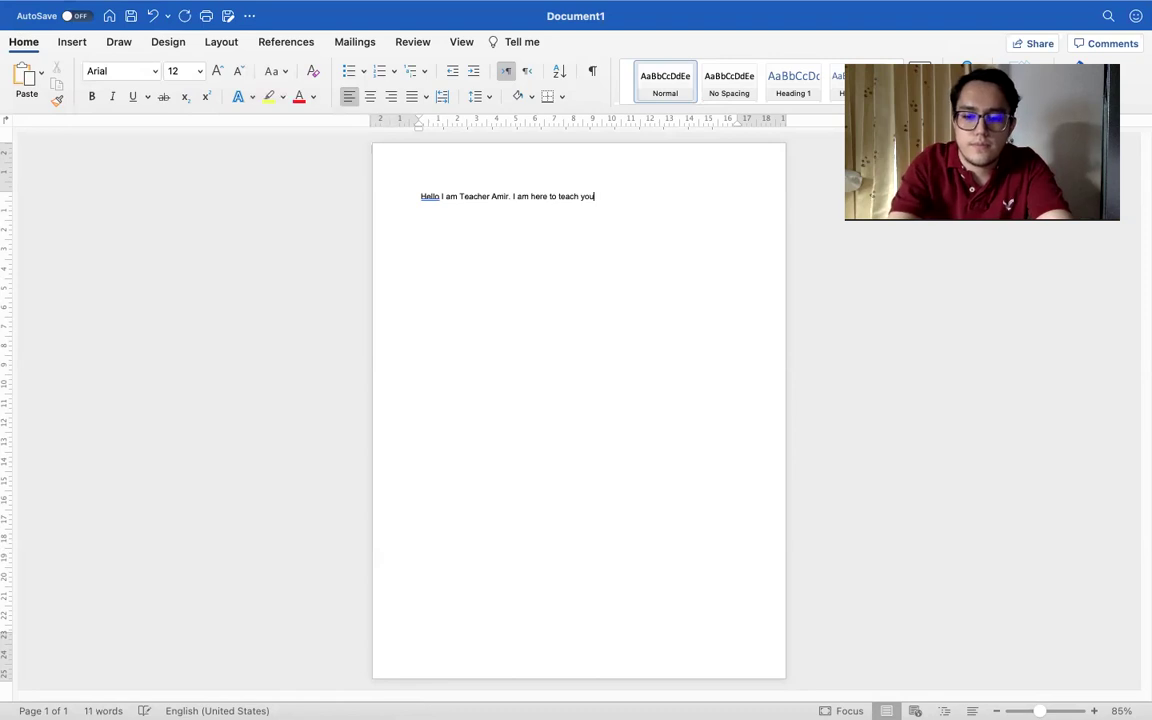
type(".")
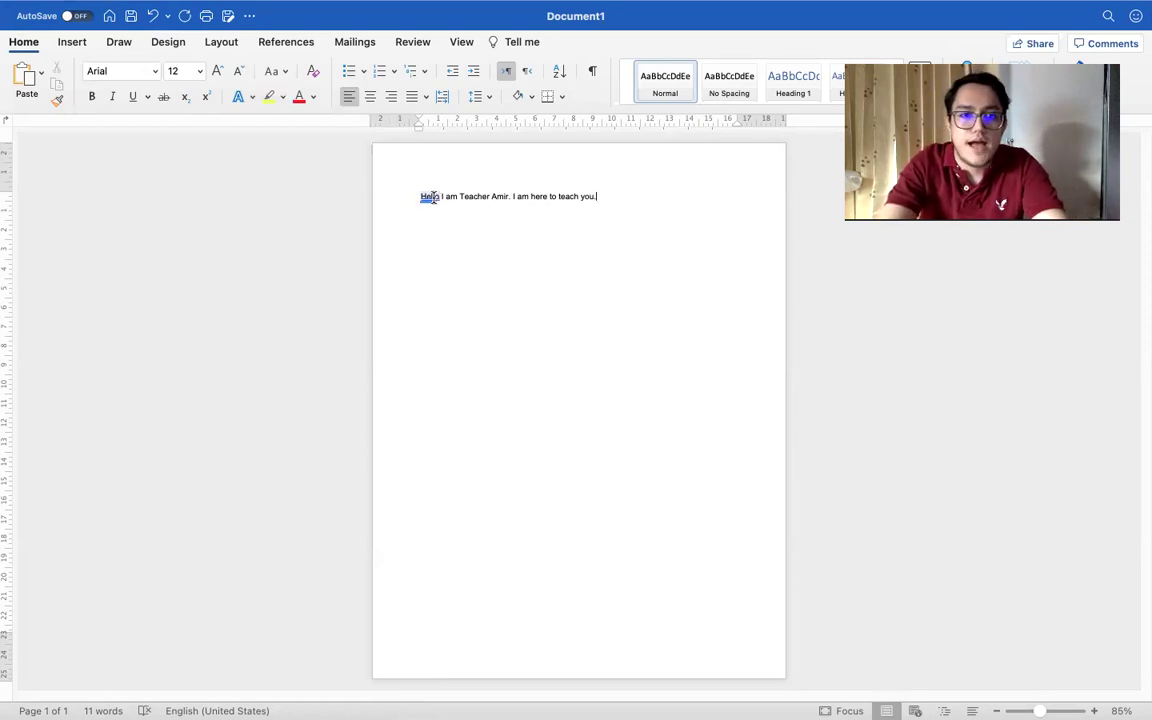
Step: Correct the flagged greeting word by accepting the suggested replacement "Hello,"
scroll(442, 208, "up", 5)
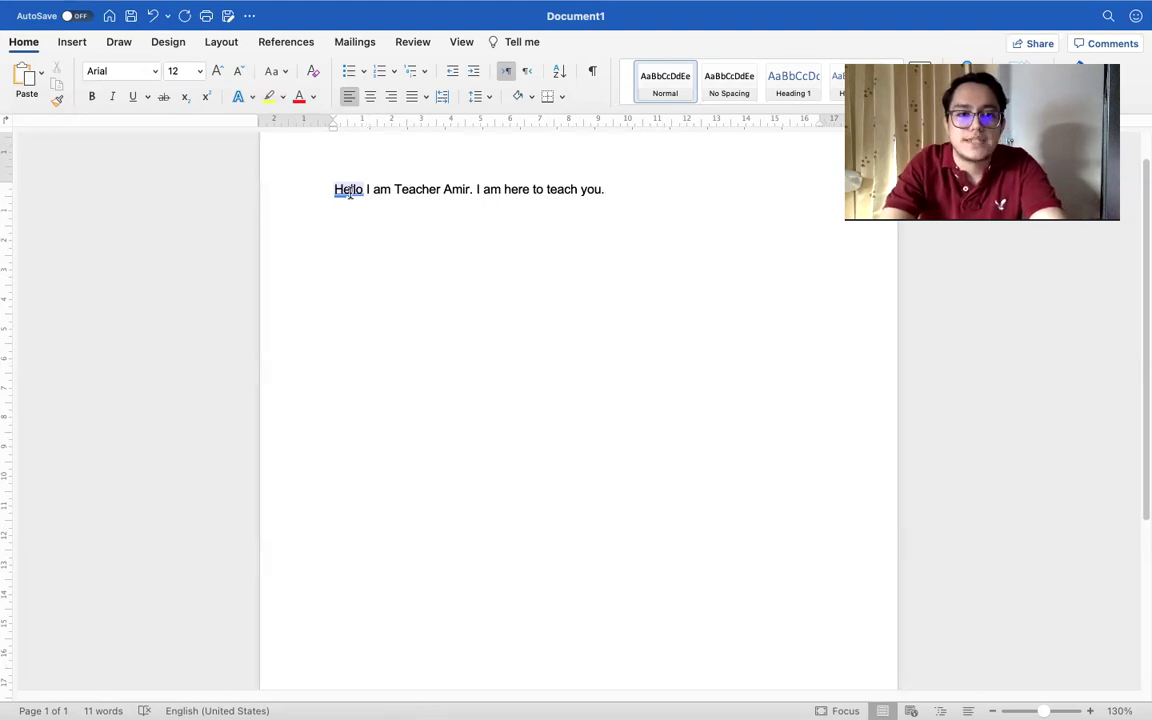
right_click(349, 192)
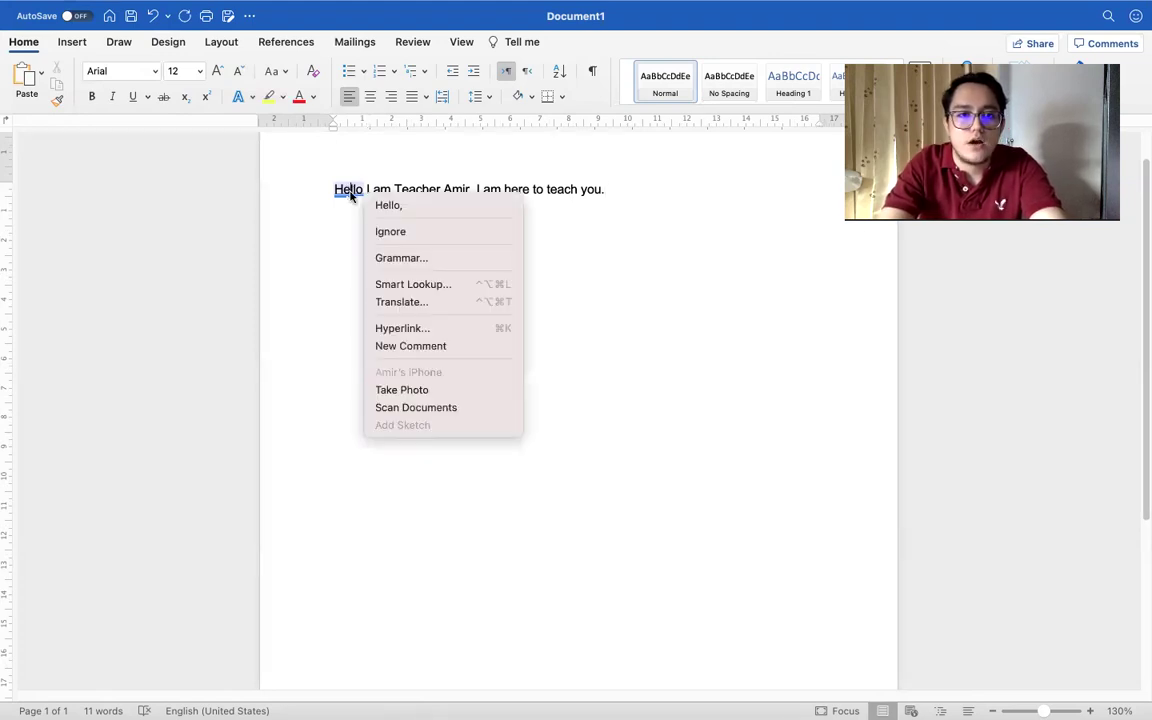
left_click(405, 206)
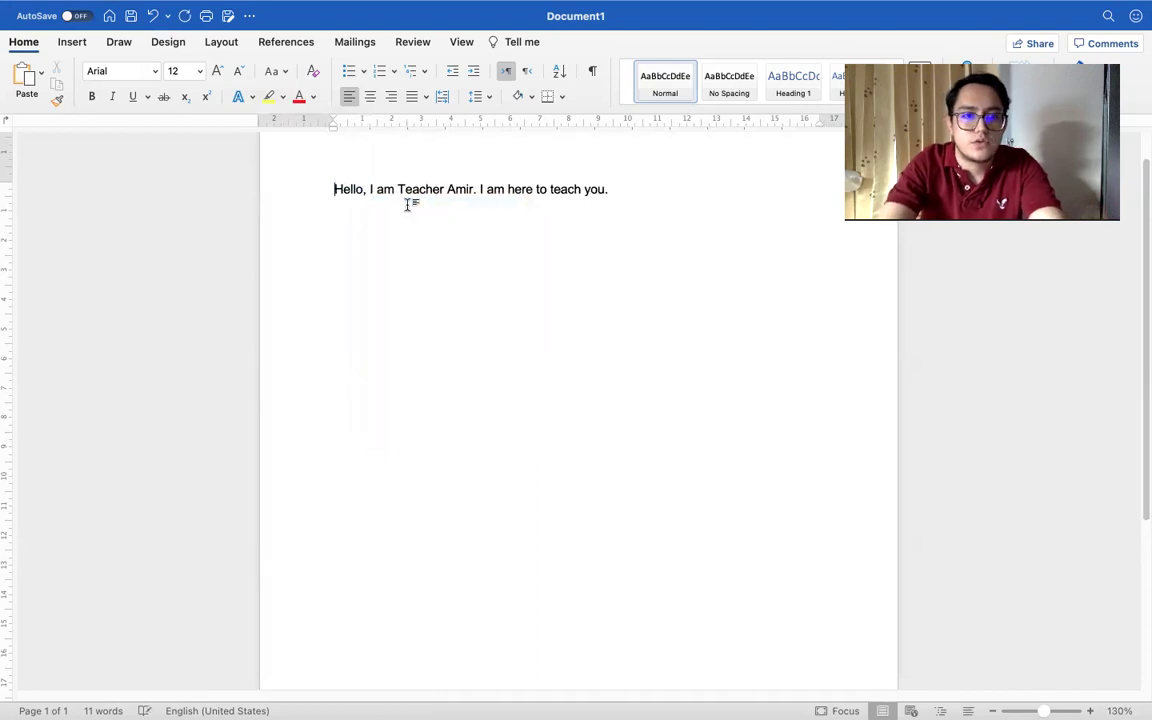
Step: Continue the line after "teach you." with "I love Appleee", deliberately misspelling the last word
left_click(636, 190)
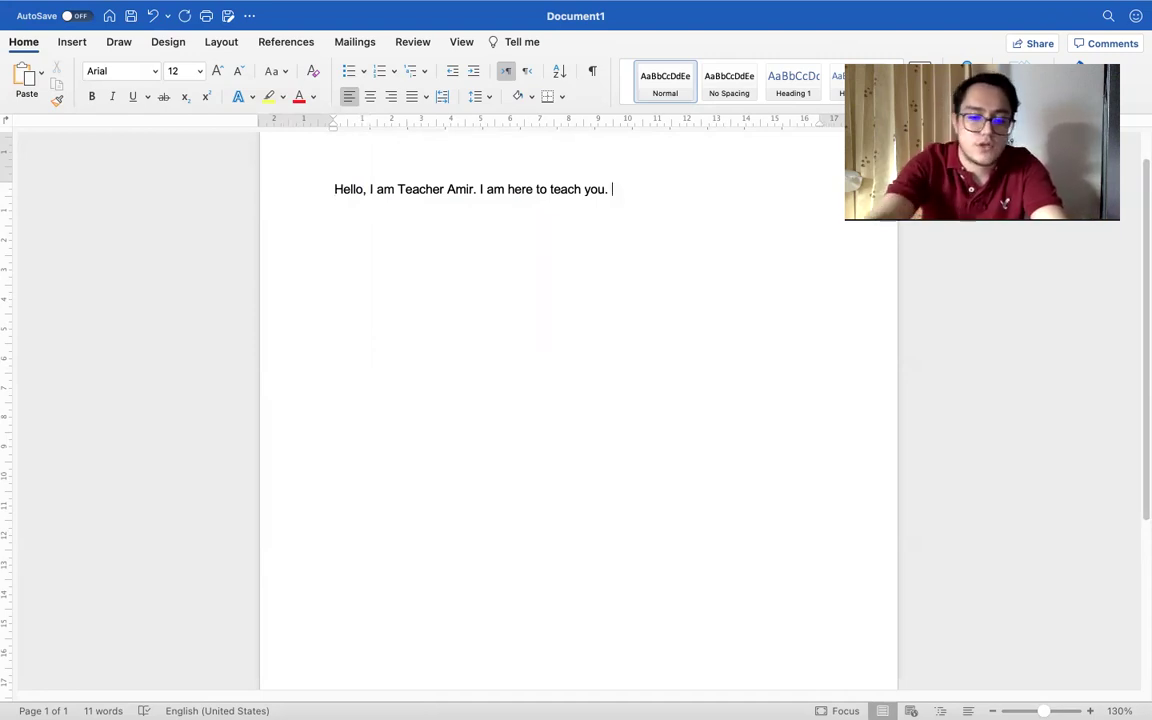
type("I ")
type("lo")
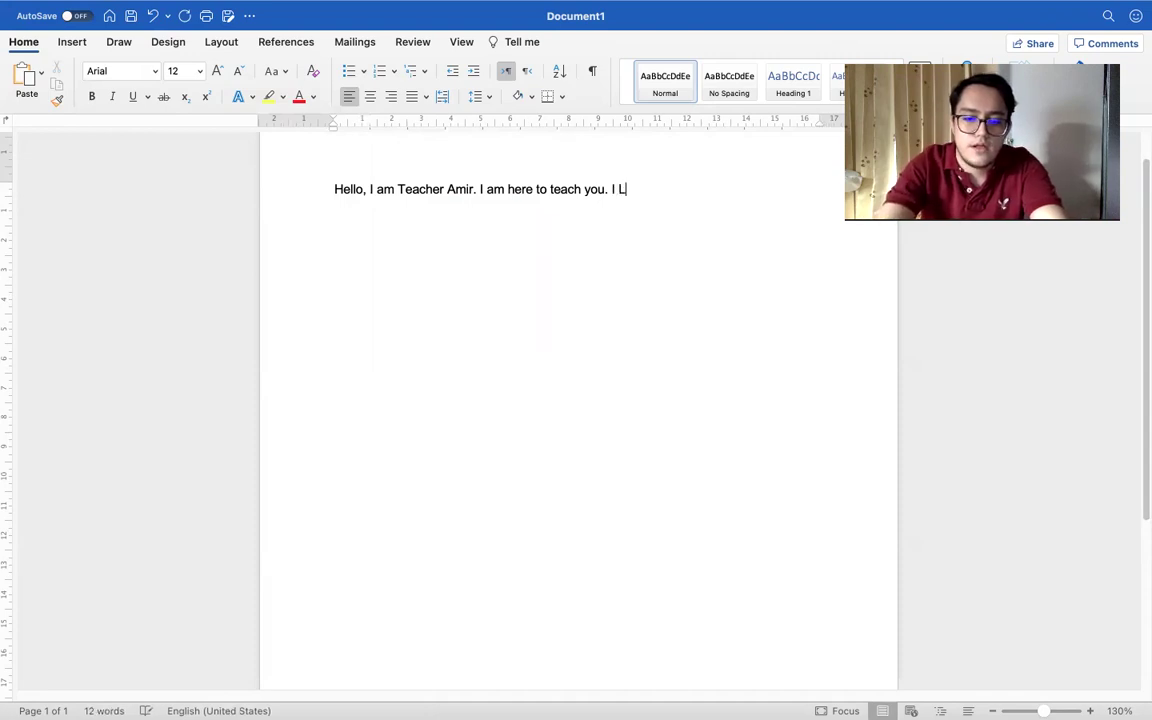
type("ve ")
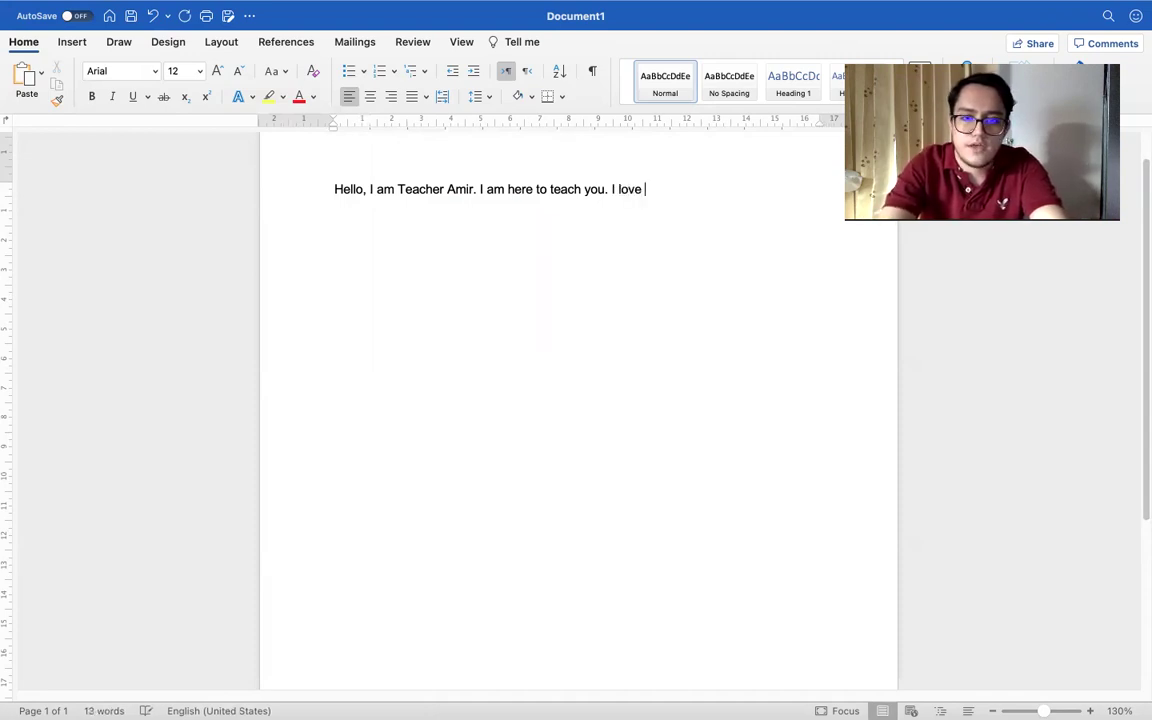
type("Apple")
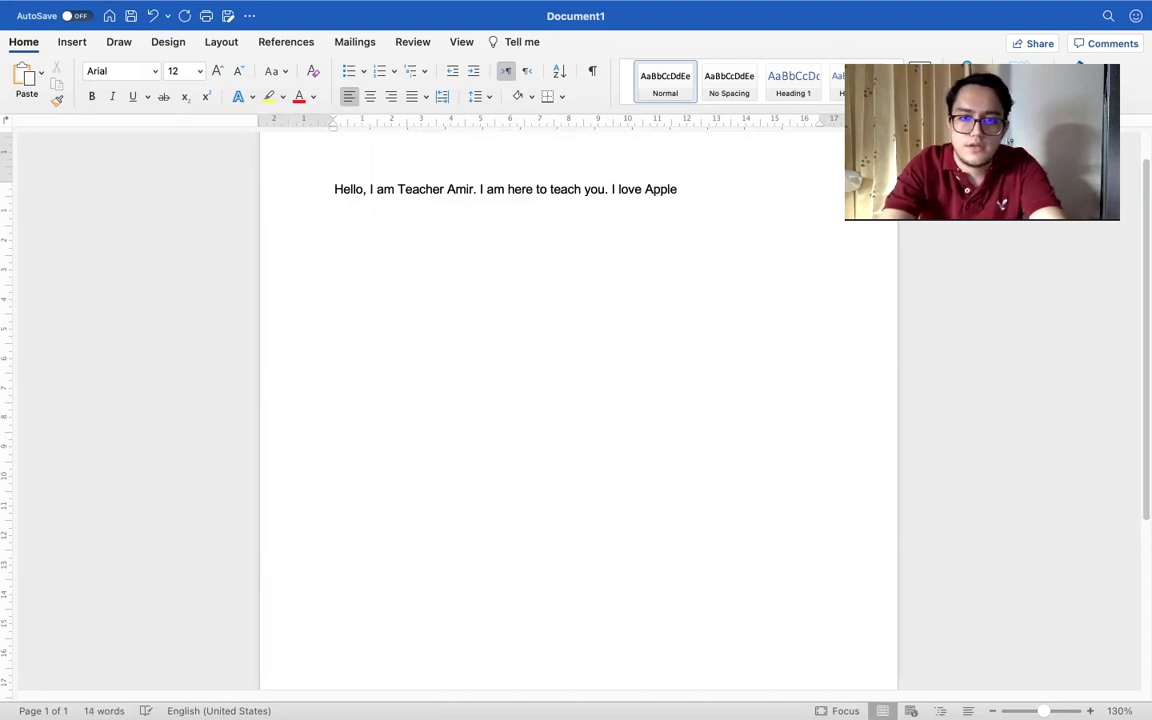
key("BackSpace")
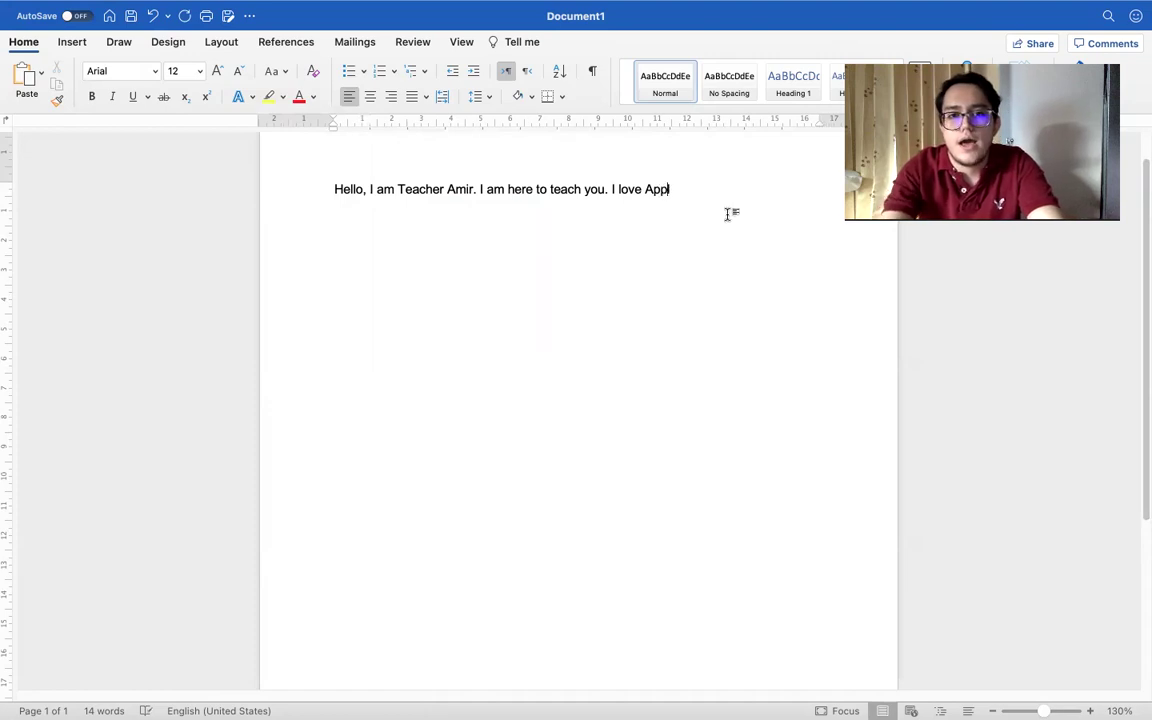
type("eee")
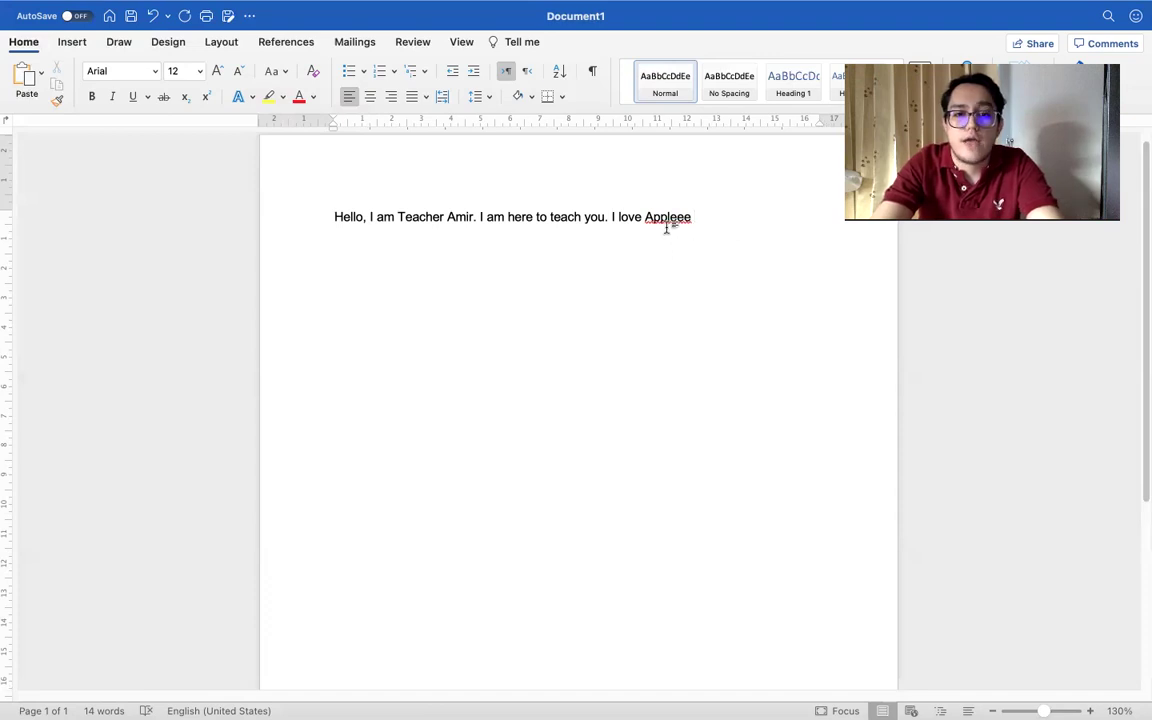
Step: Replace the misspelled "Appleee" with the spelling suggestion "Apples" and end the sentence with a full stop
right_click(673, 220)
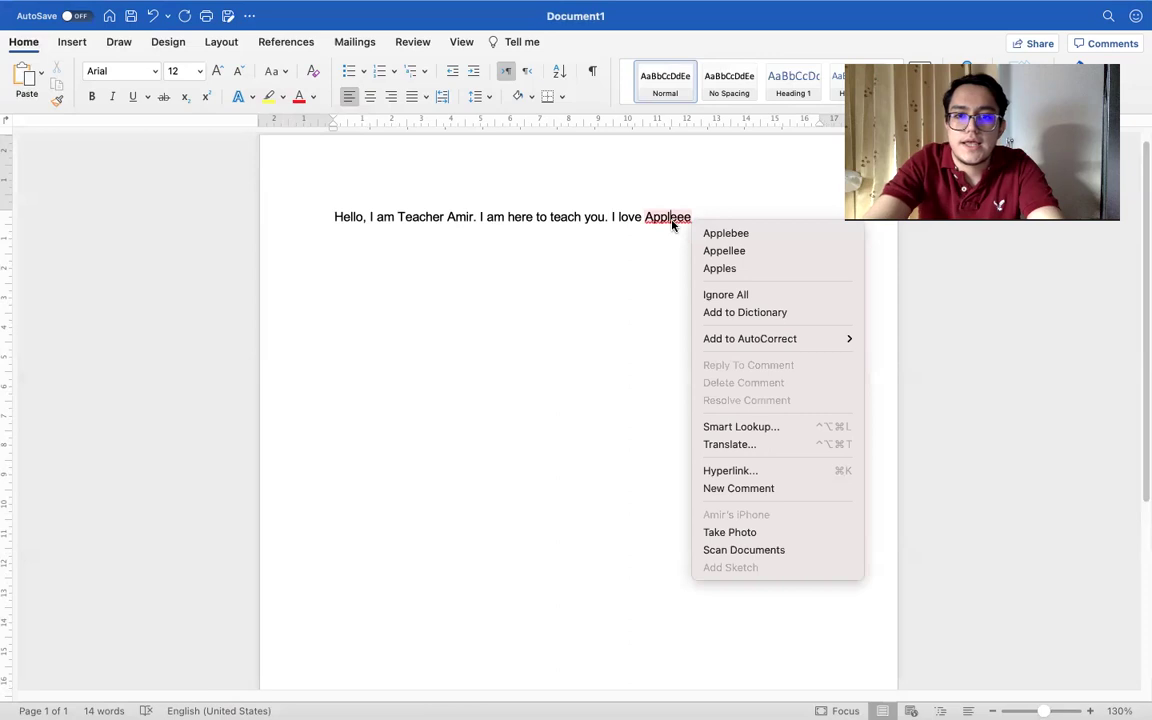
left_click(733, 270)
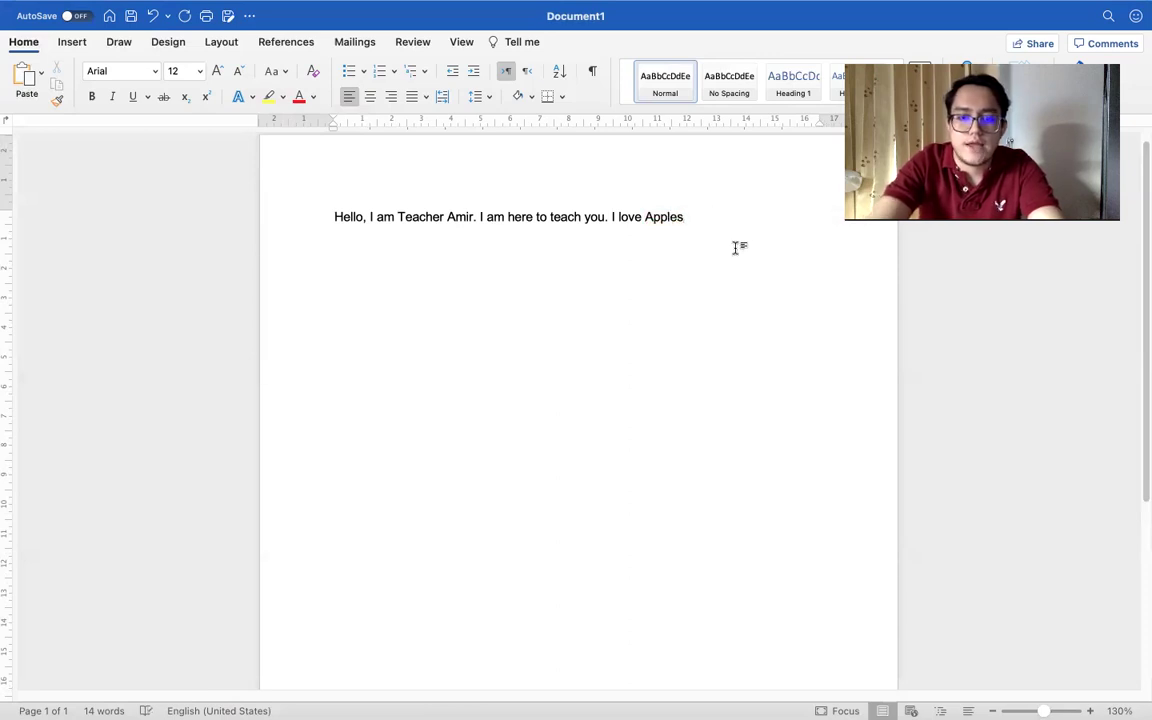
type(".")
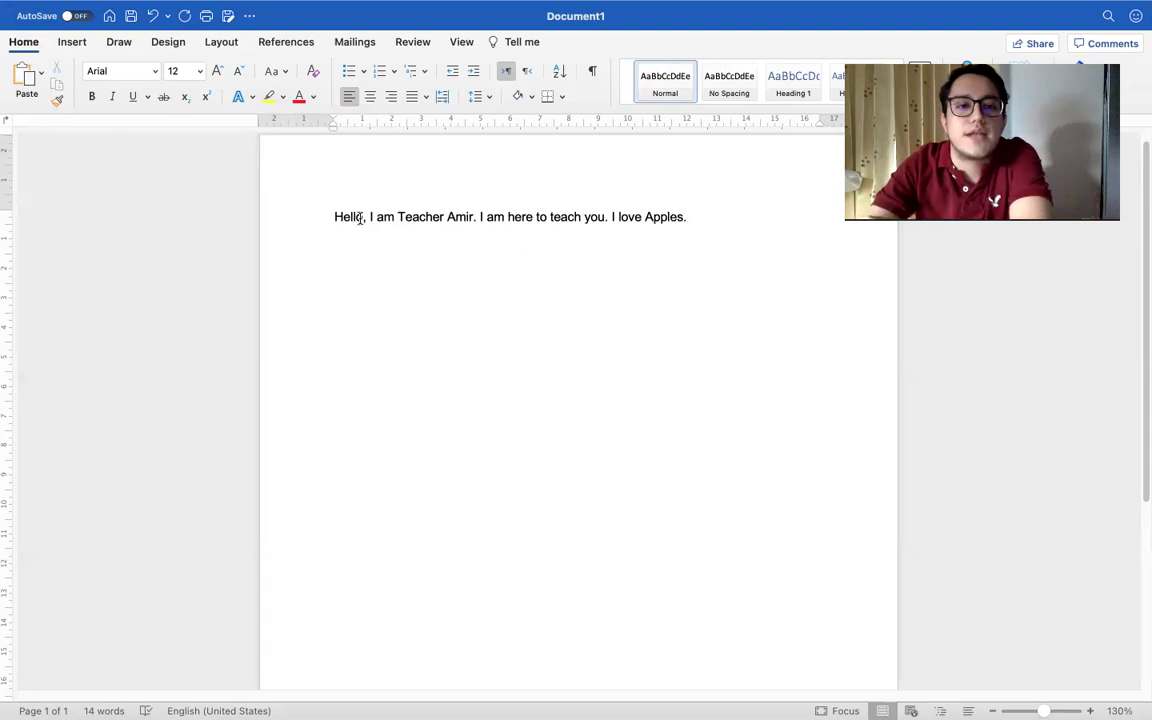
Step: Set the font size of the word "Hello" to 72
left_click_drag(334, 216, 362, 224)
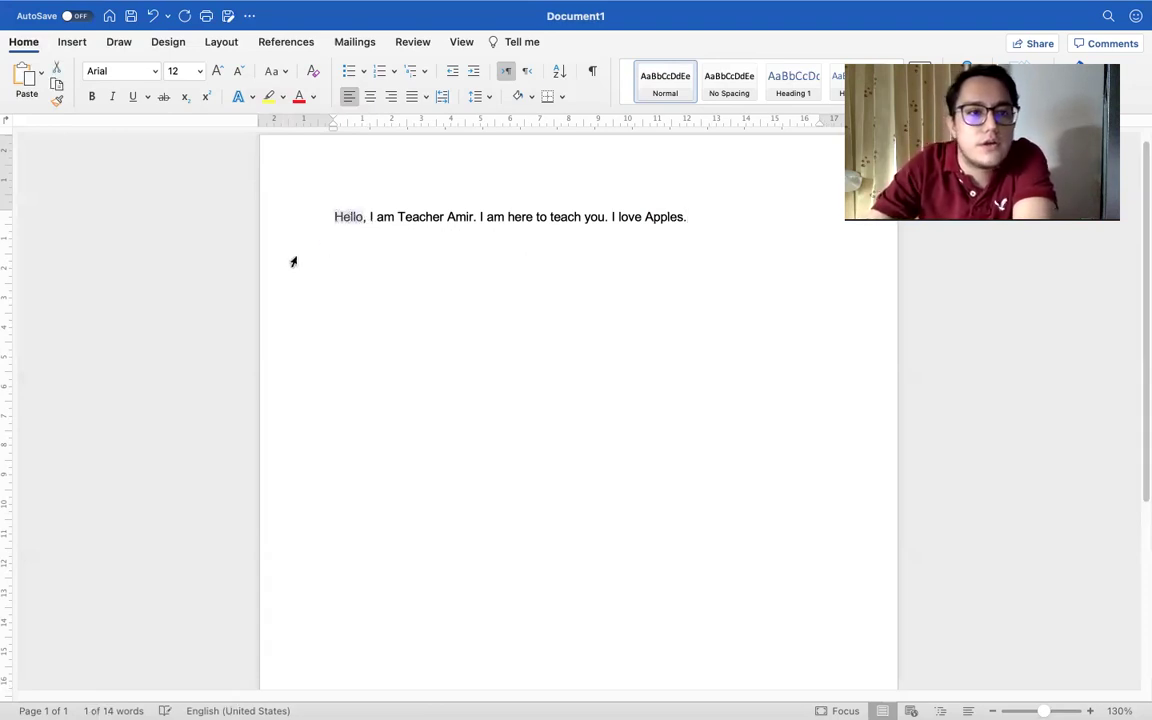
left_click(199, 74)
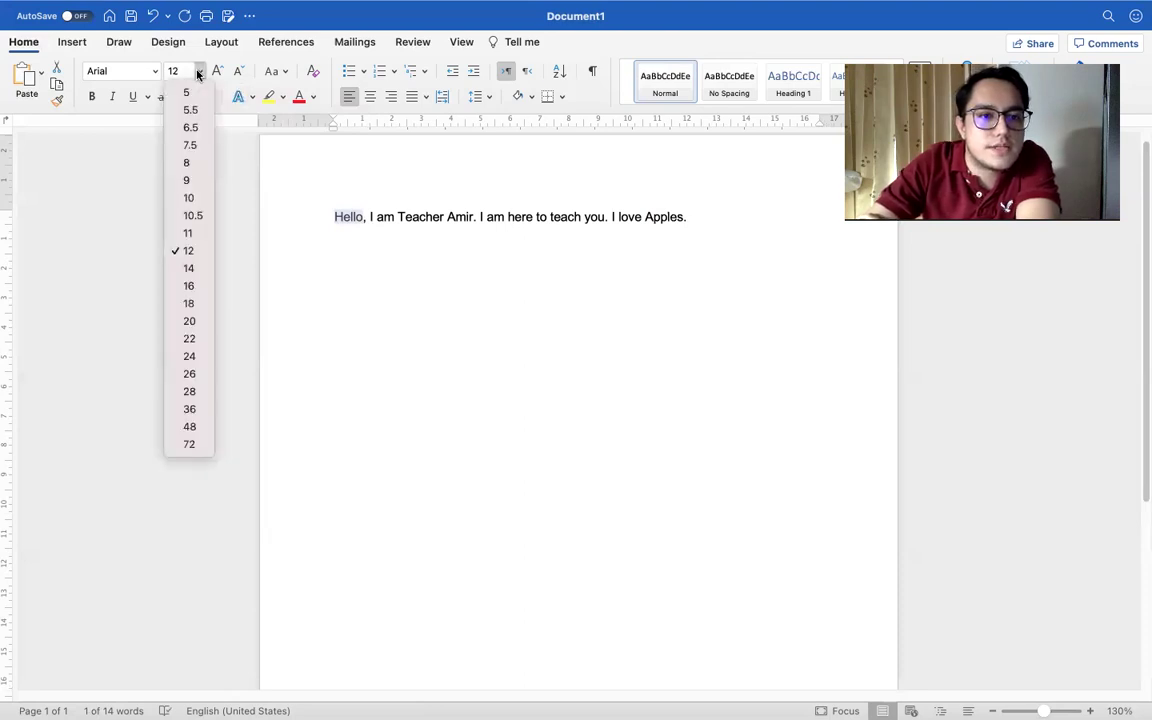
left_click(186, 443)
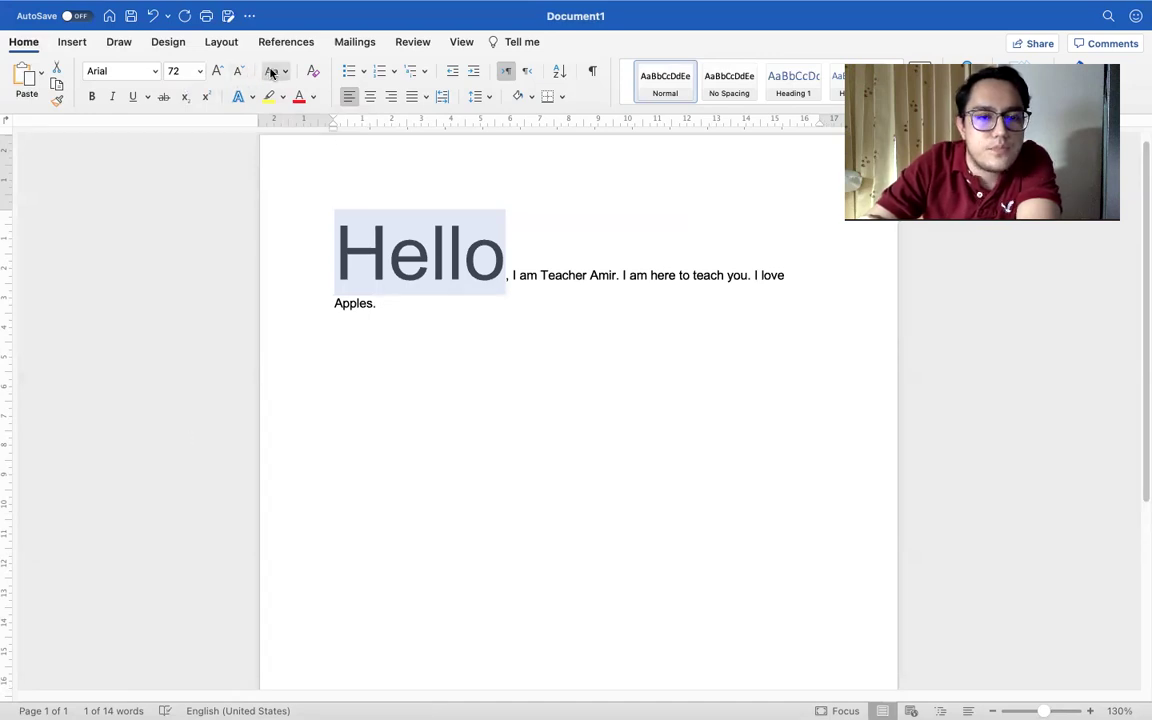
Step: Make the word "Hello" bold, switching bold off and on again to compare the two looks
left_click(89, 97)
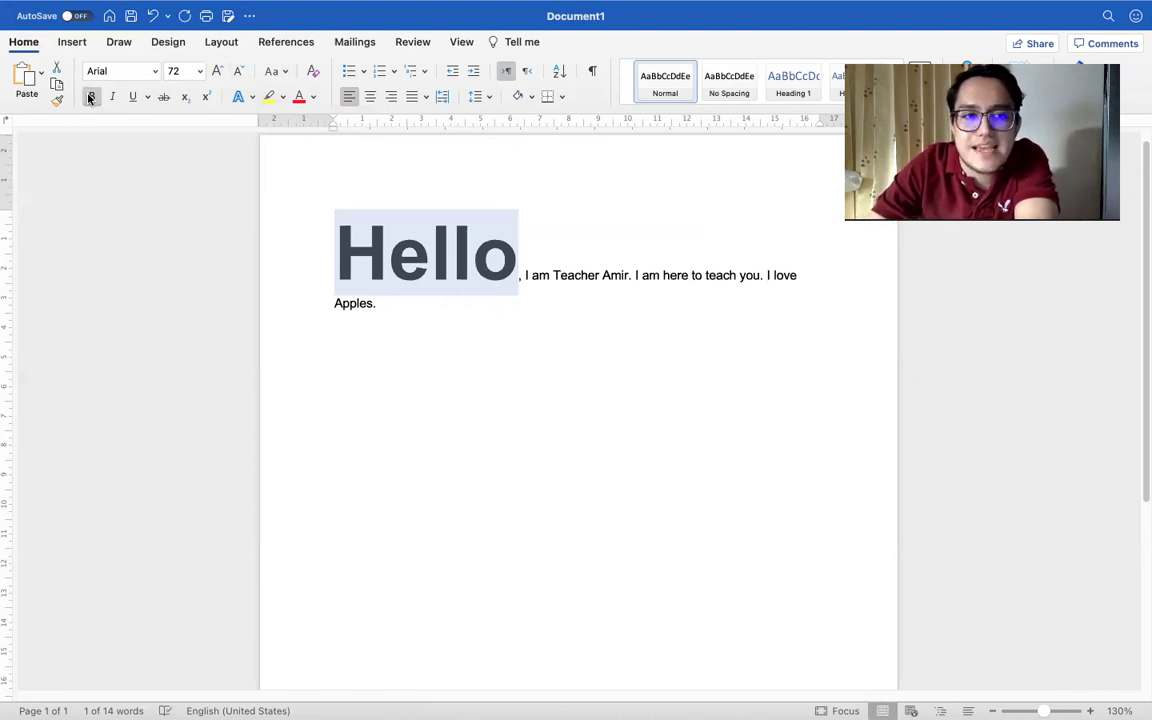
left_click(89, 97)
left_click(89, 97)
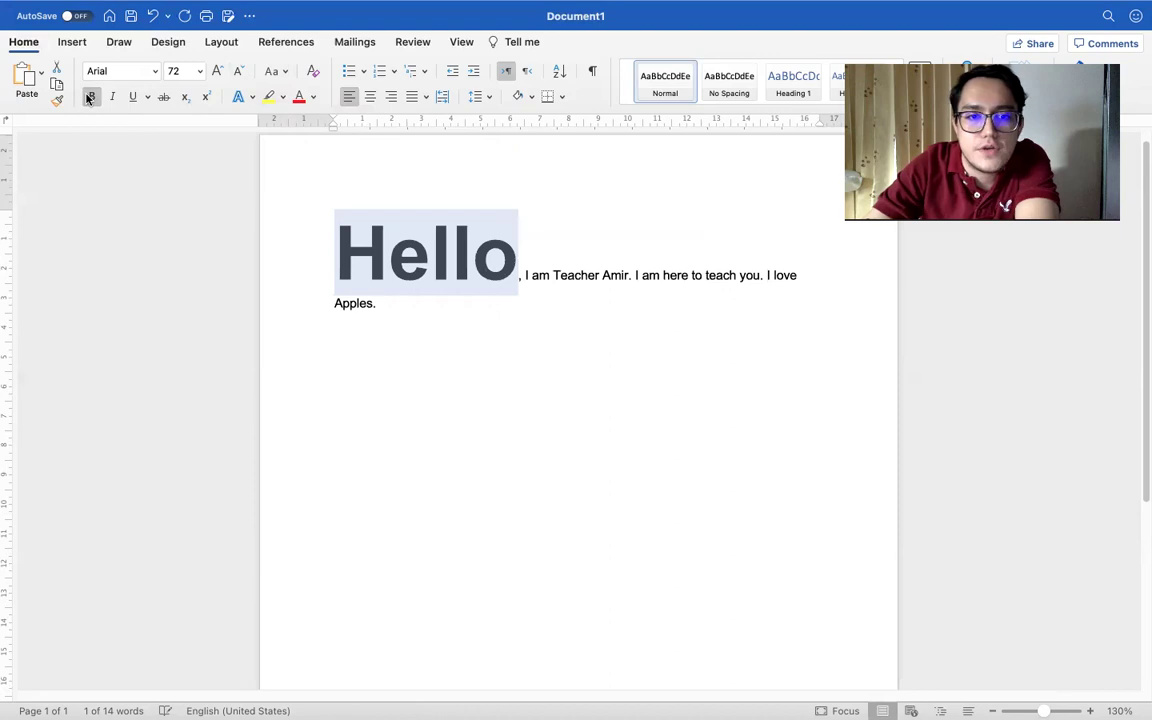
left_click(89, 97)
left_click(89, 97)
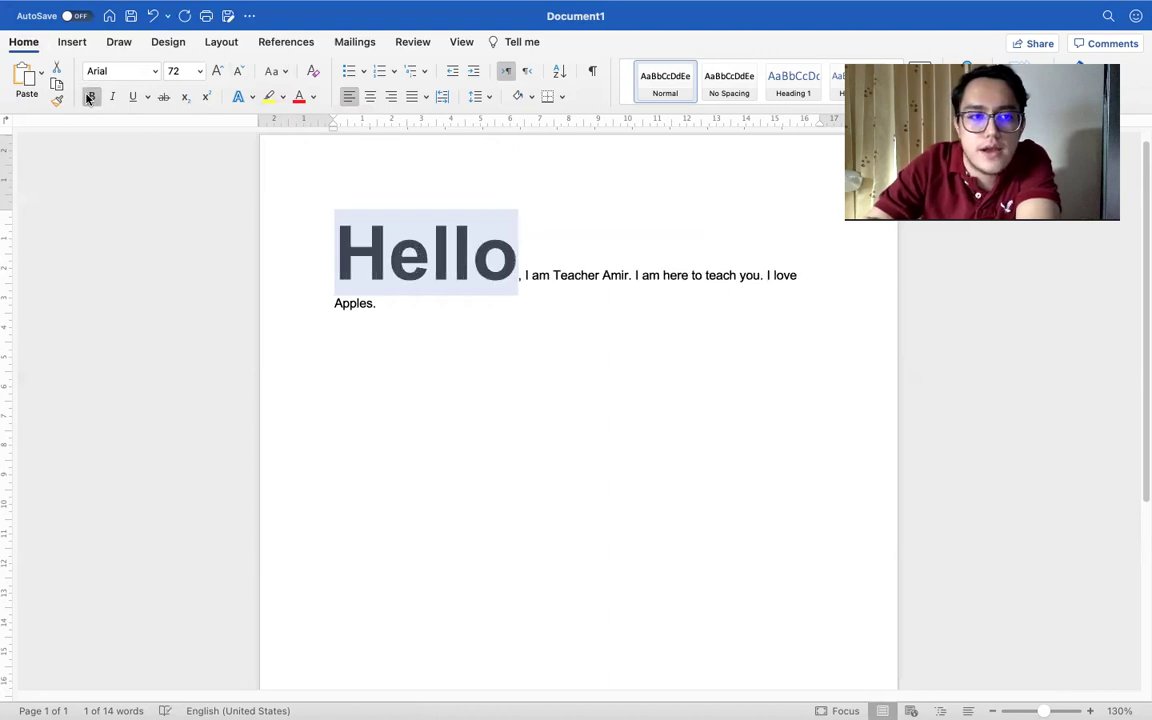
Step: Enlarge the self-introduction sentence after "Hello," one size increment at a time to font size 22
left_click_drag(524, 280, 631, 277)
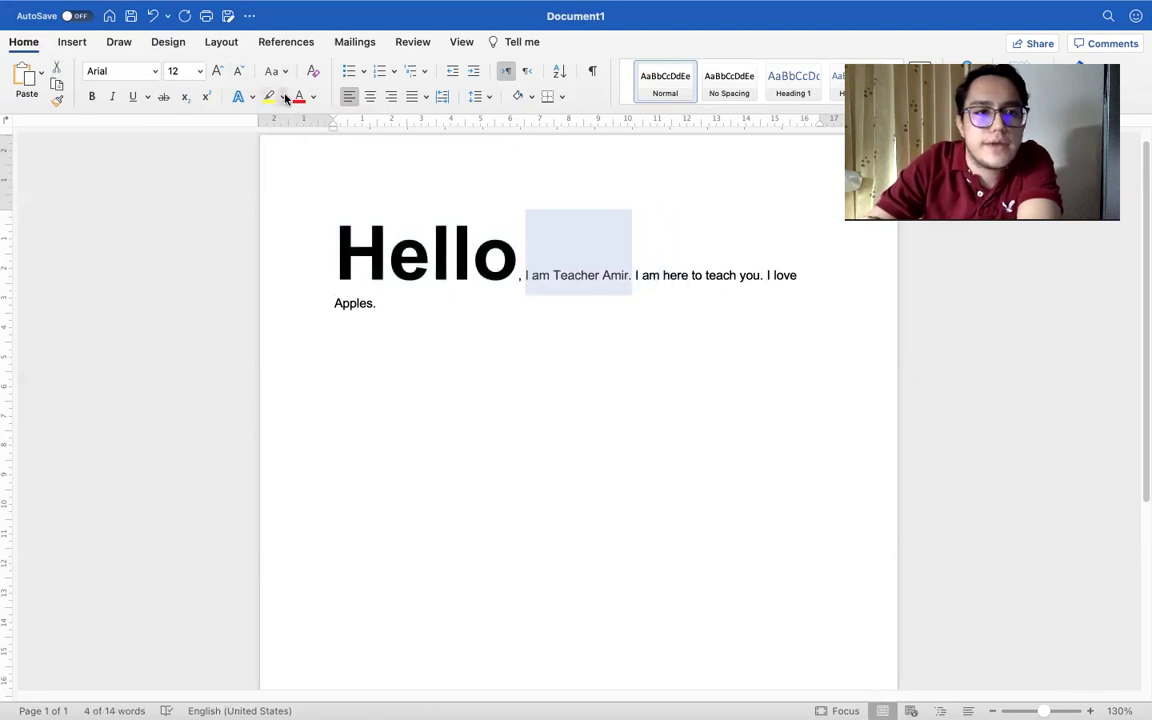
left_click(217, 72)
left_click(217, 72)
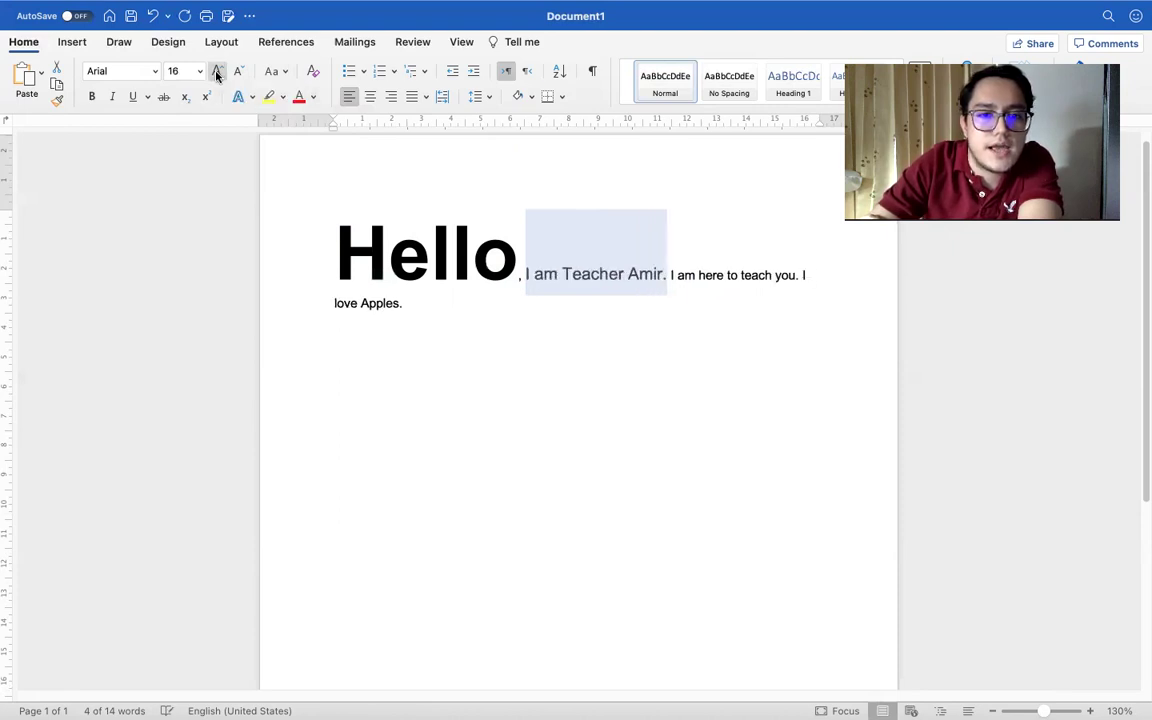
left_click(217, 72)
left_click(217, 72)
left_click(218, 73)
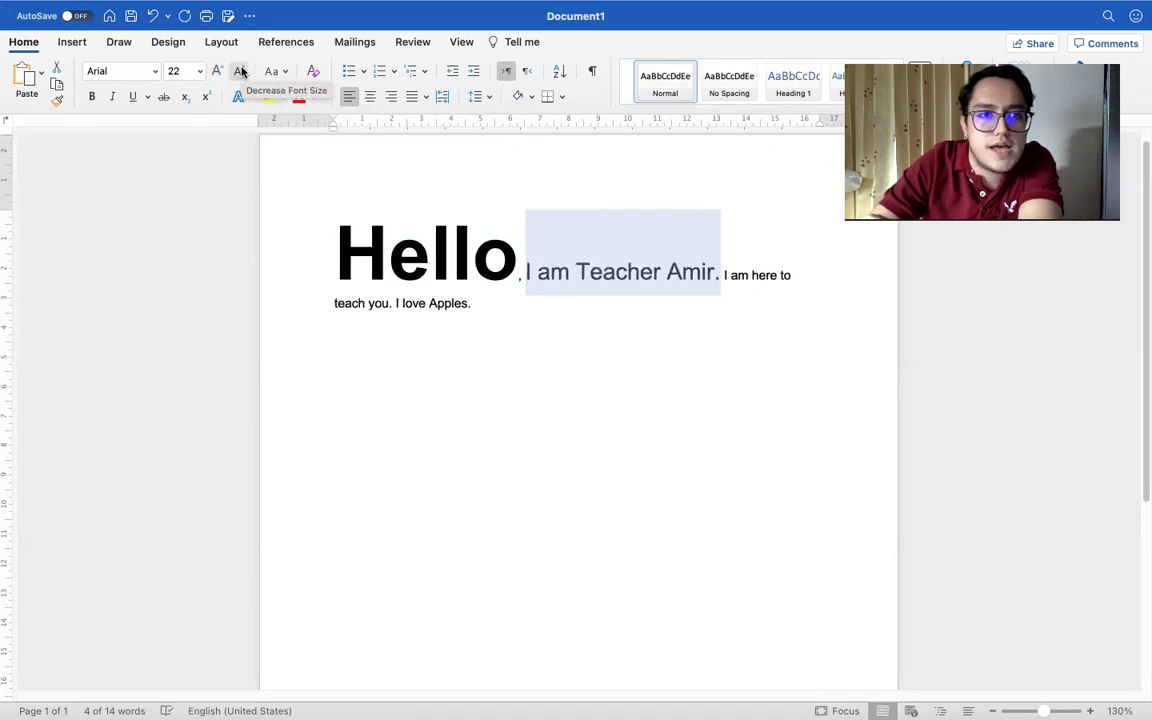
Step: Reduce the self-introduction sentence in size increments to font size 16
left_click(240, 72)
left_click(240, 72)
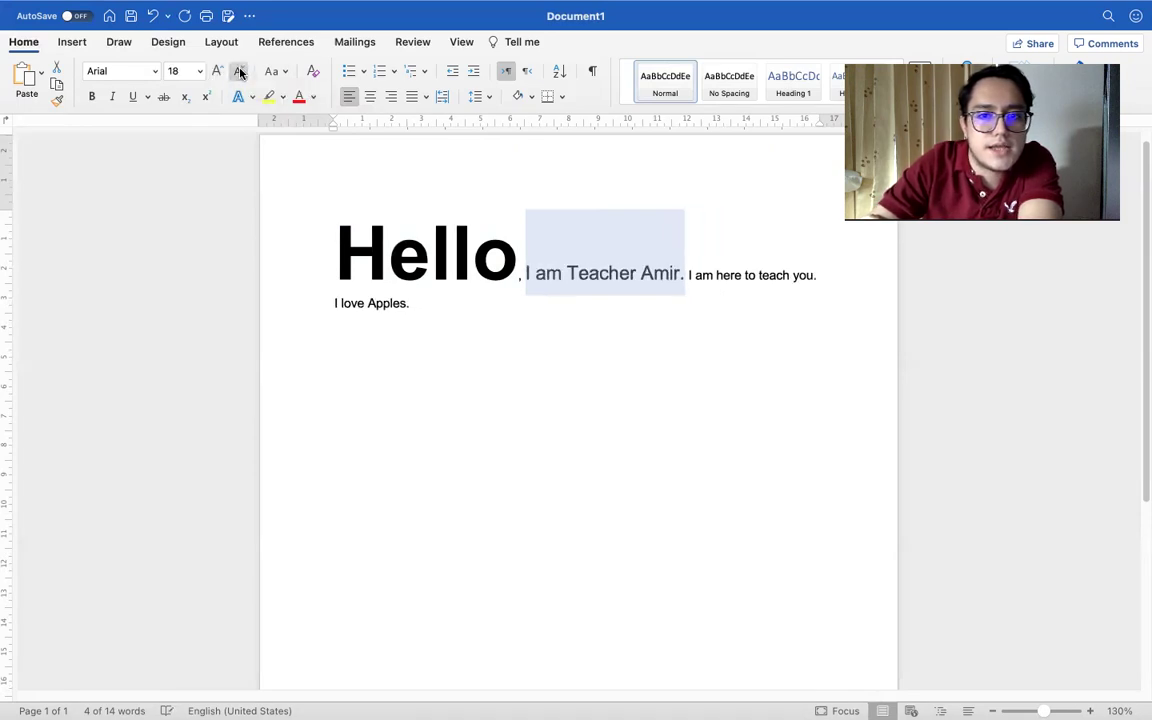
left_click(240, 72)
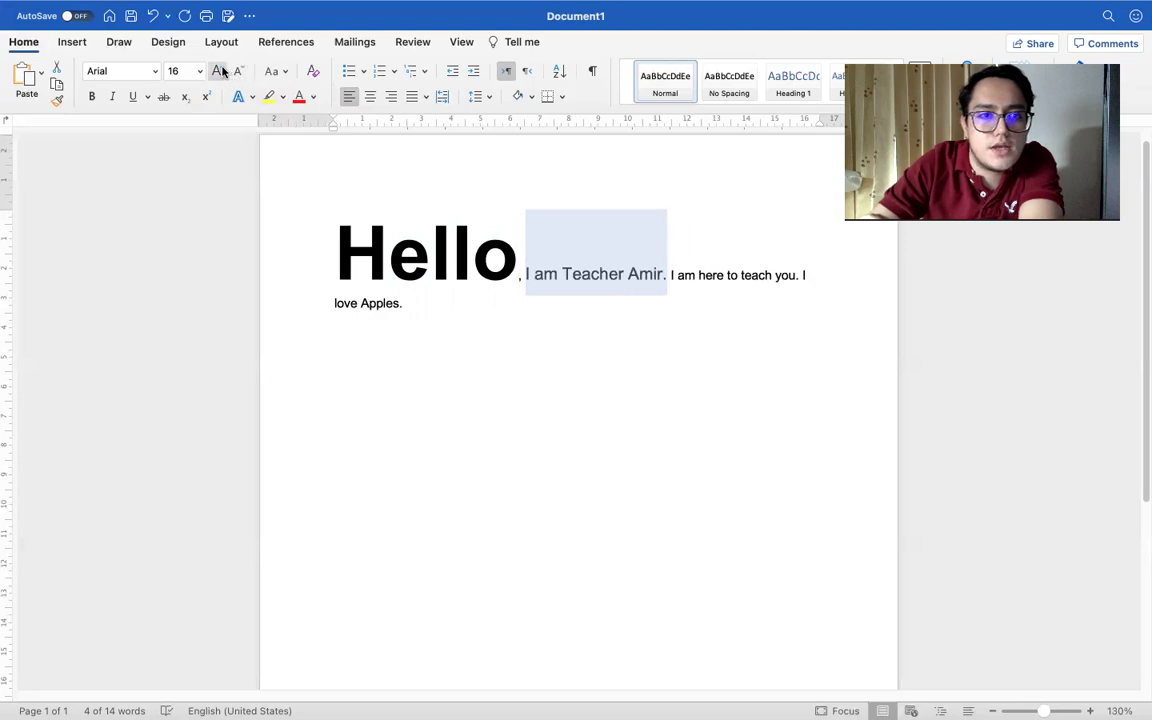
Step: Enlarge the self-introduction sentence after "Hello," to font size 22 and underline it
left_click(219, 72)
left_click(219, 72)
left_click(219, 72)
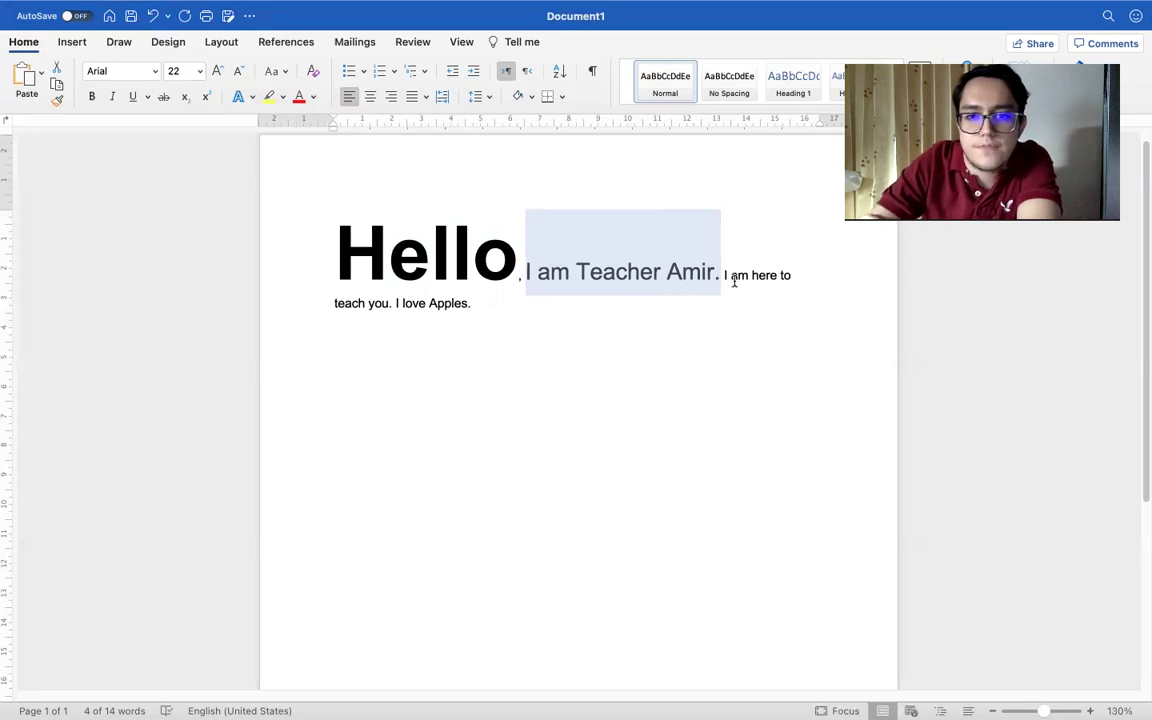
left_click(135, 97)
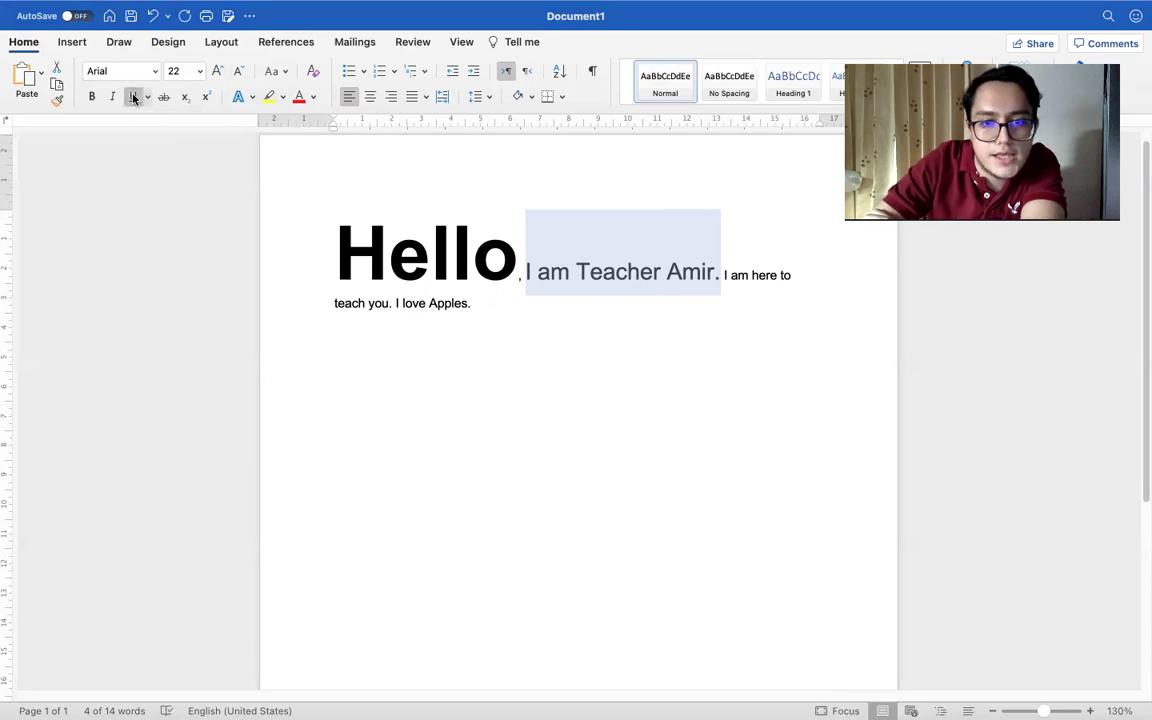
left_click(643, 356)
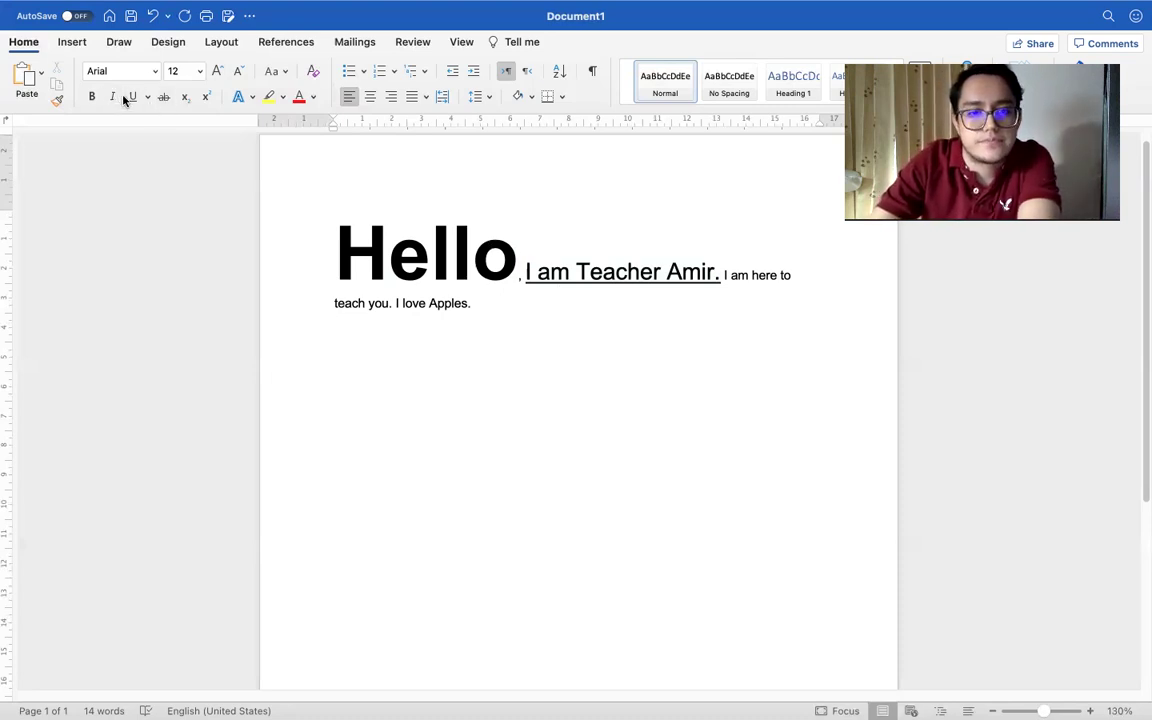
Step: Italicize the sentence "I am here to teach you", switching italics on and off to compare the looks
left_click_drag(723, 272, 386, 300)
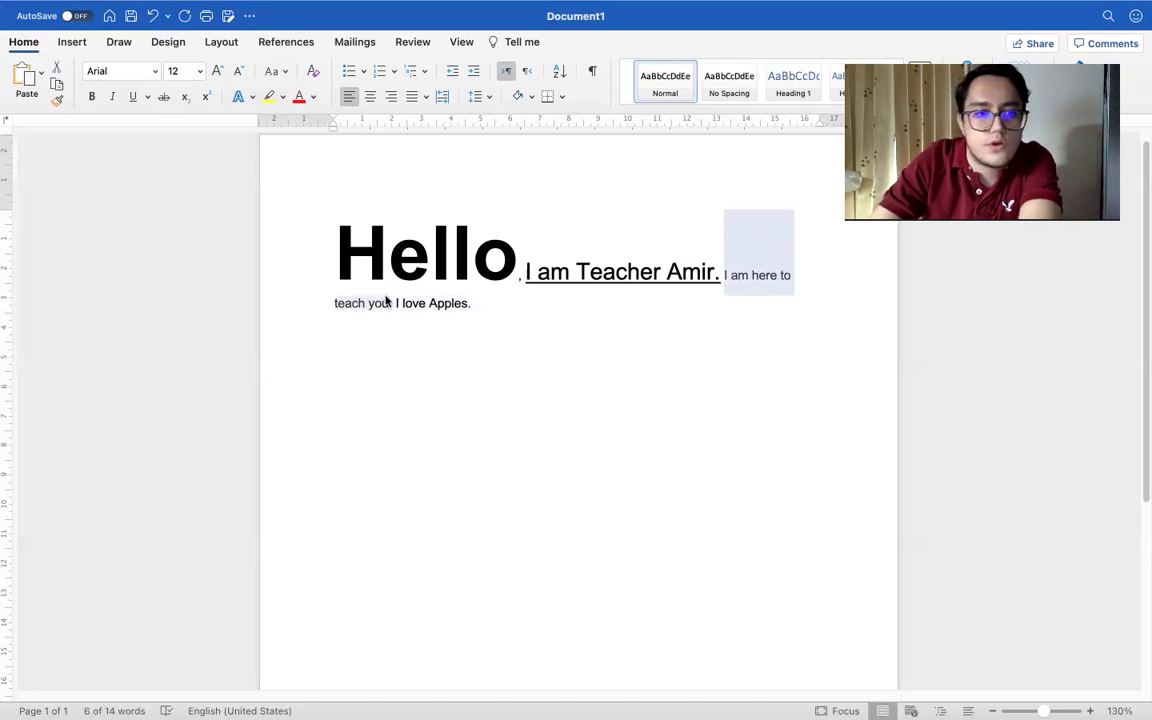
left_click(114, 95)
left_click(115, 95)
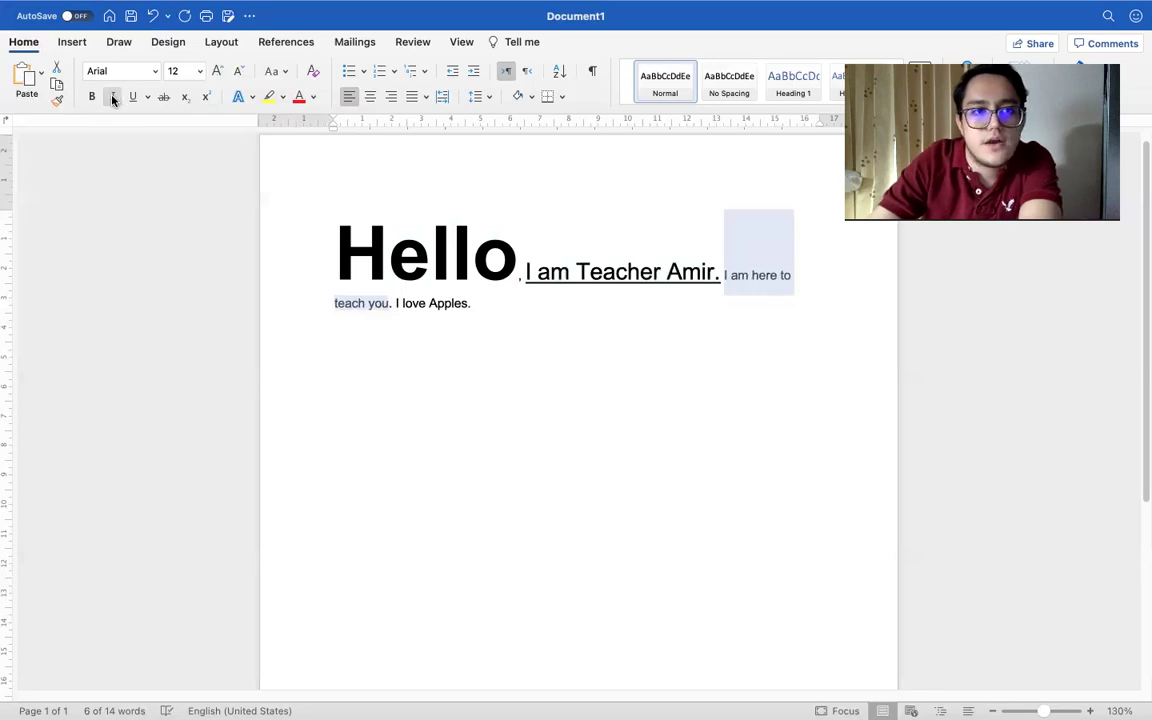
left_click(113, 96)
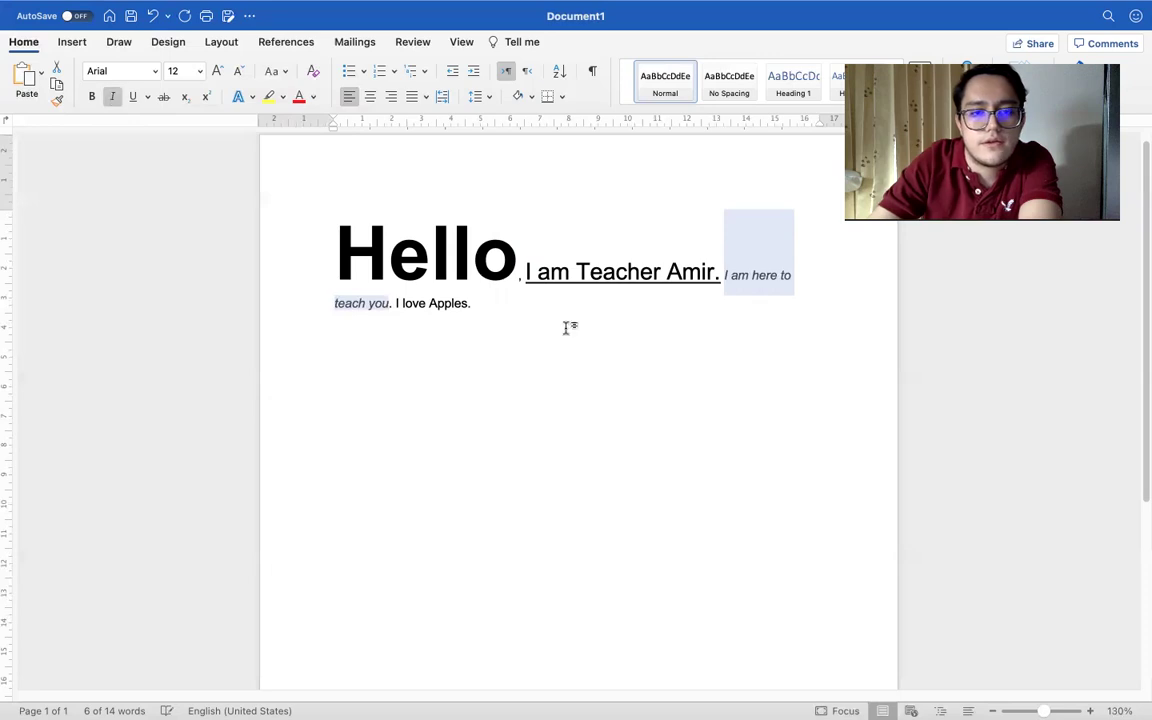
Step: Change the font color of the sentence "I love Apples." to standard red
left_click(412, 302)
left_click_drag(397, 302, 395, 303)
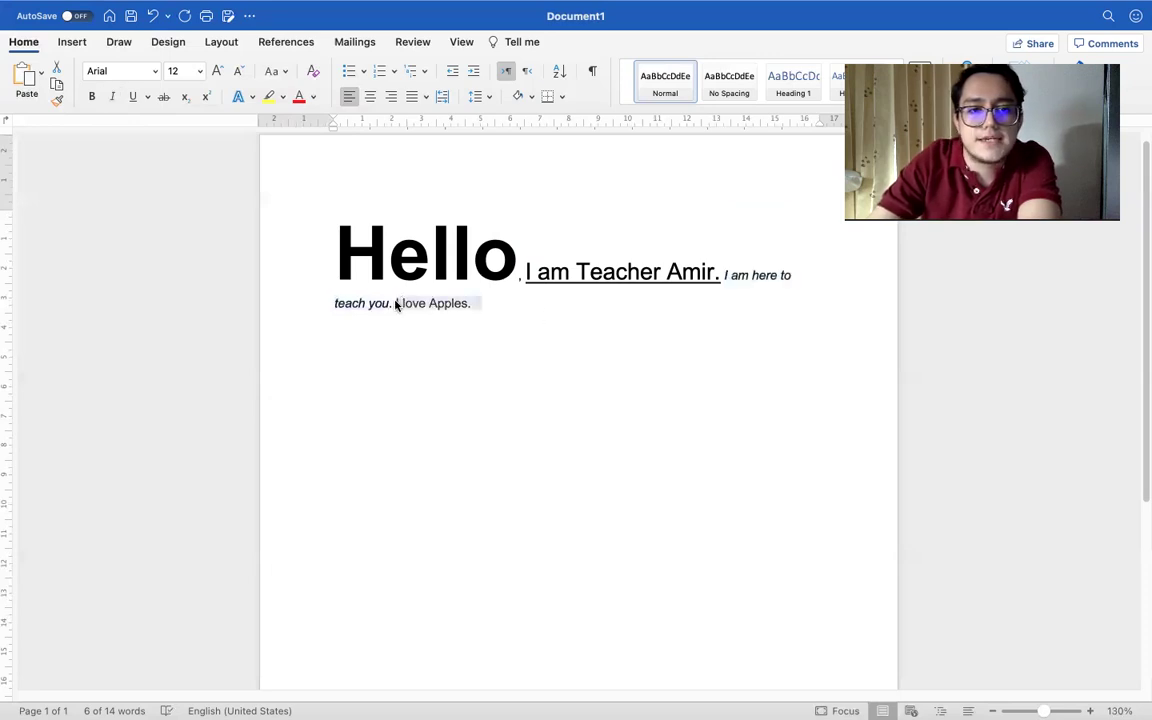
left_click(146, 97)
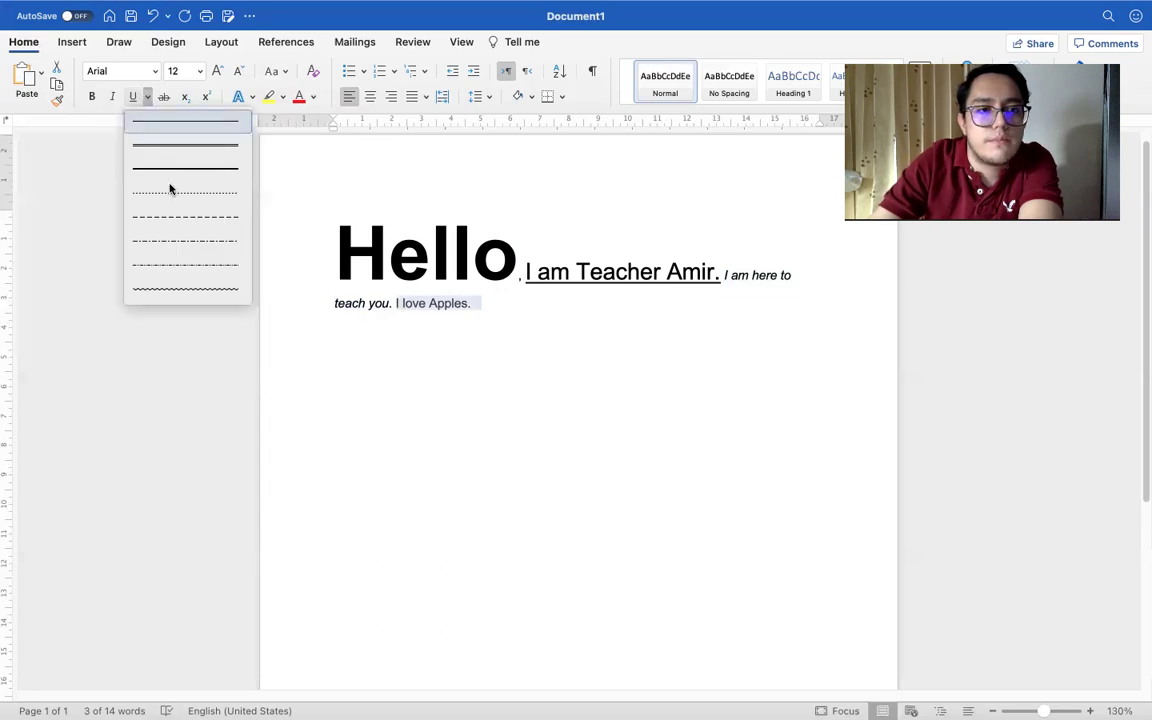
left_click(164, 98)
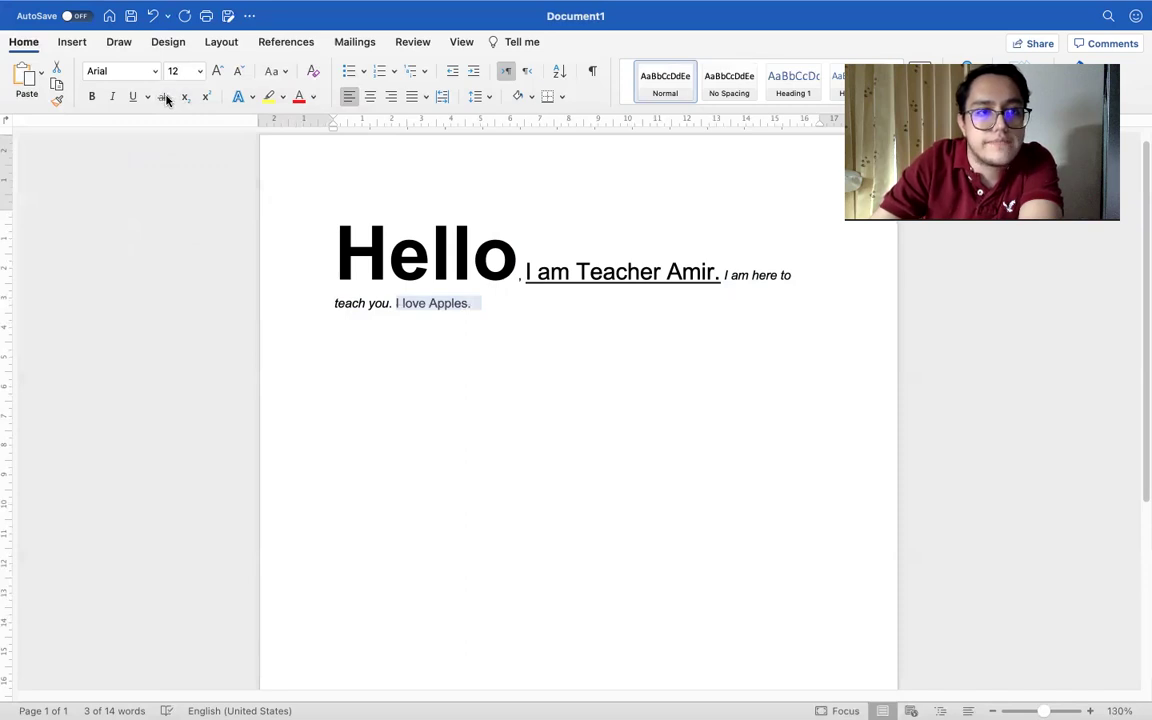
left_click(312, 97)
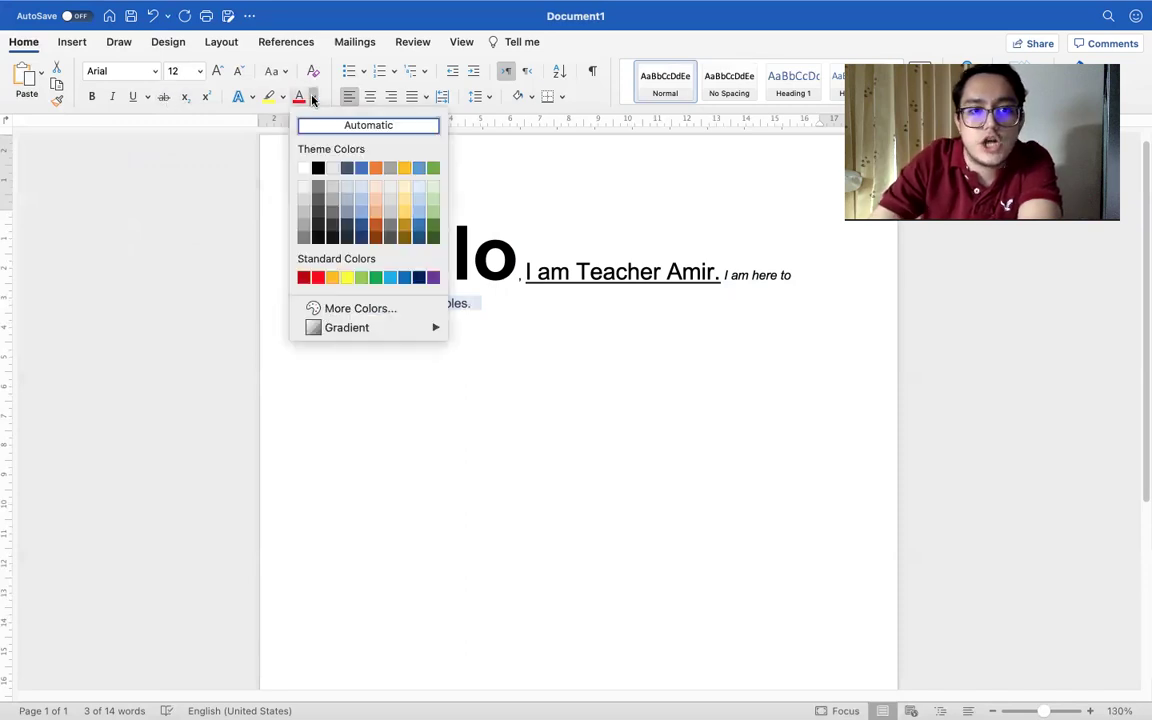
left_click(312, 97)
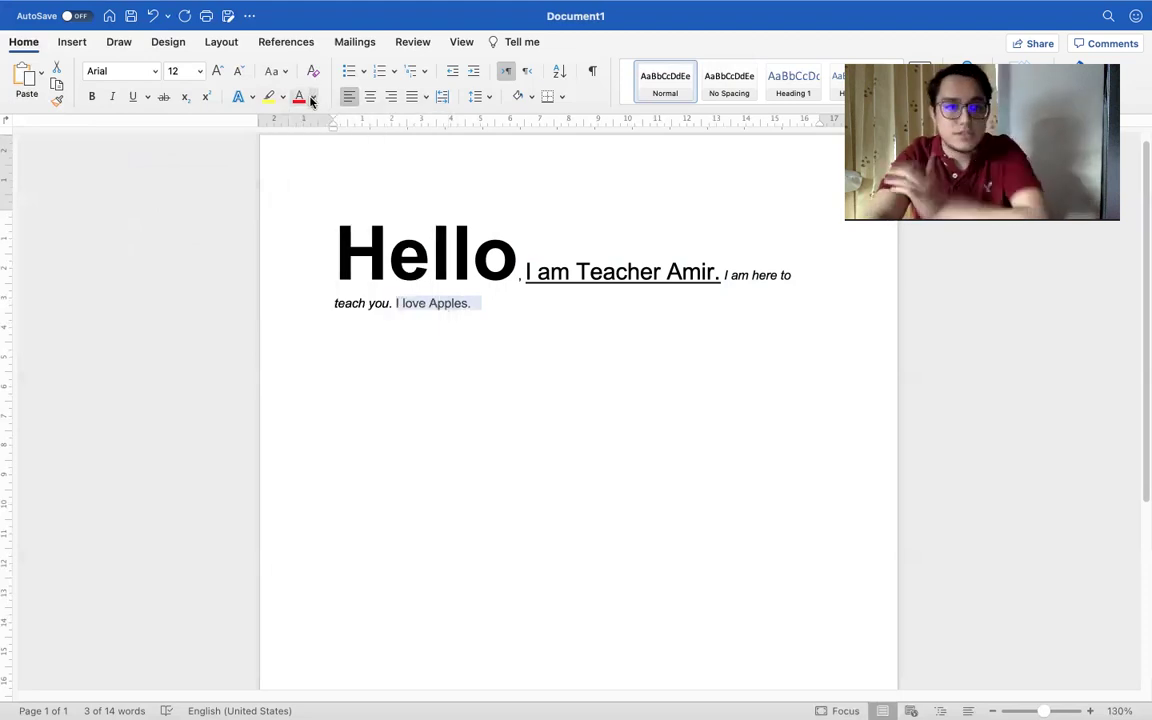
left_click(311, 100)
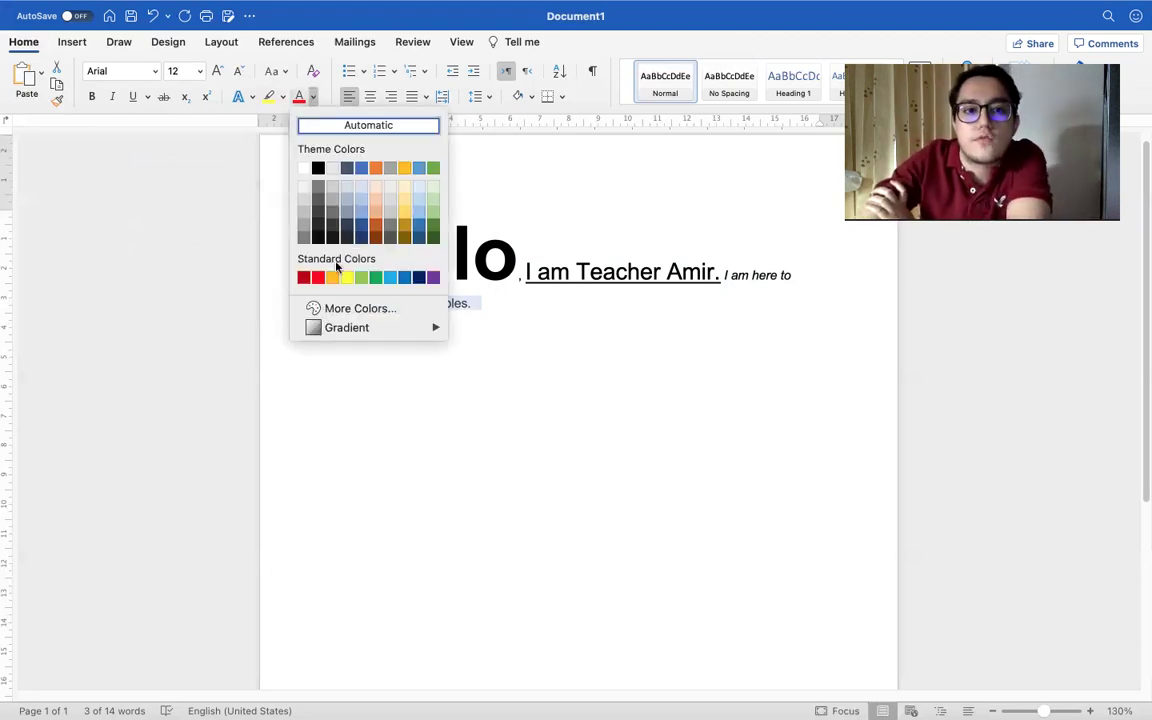
left_click(314, 278)
left_click(525, 318)
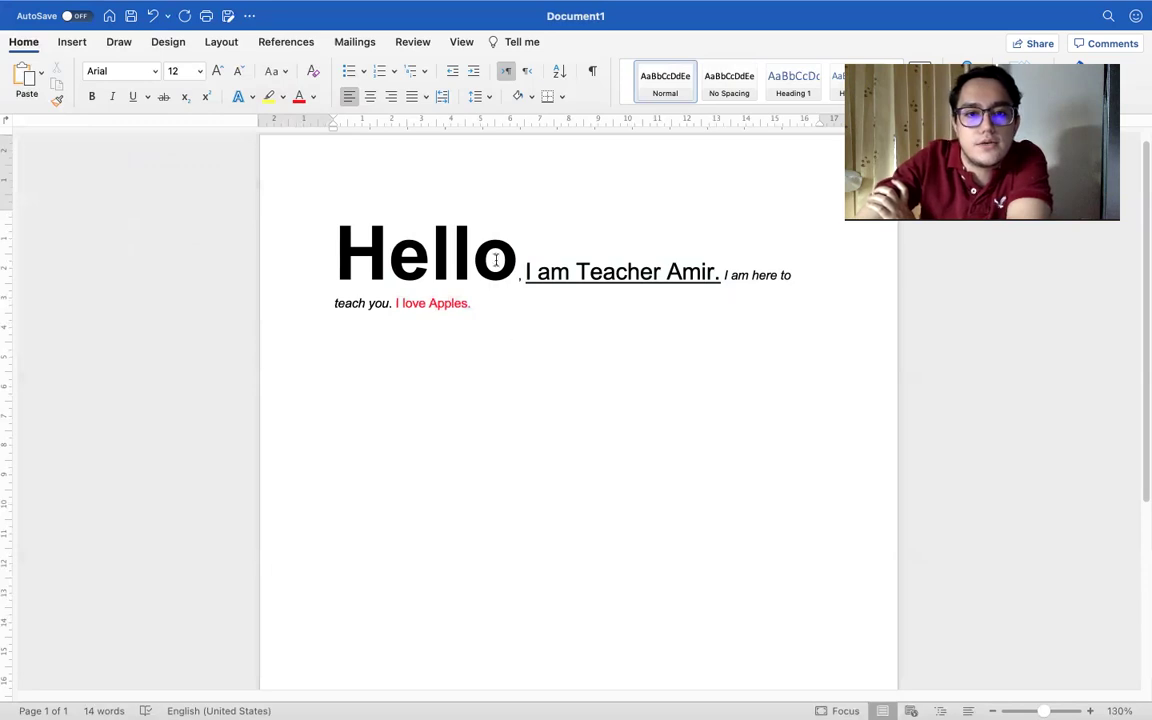
Step: Change the font color of the word "Hello" to standard dark blue
left_click_drag(507, 253, 311, 249)
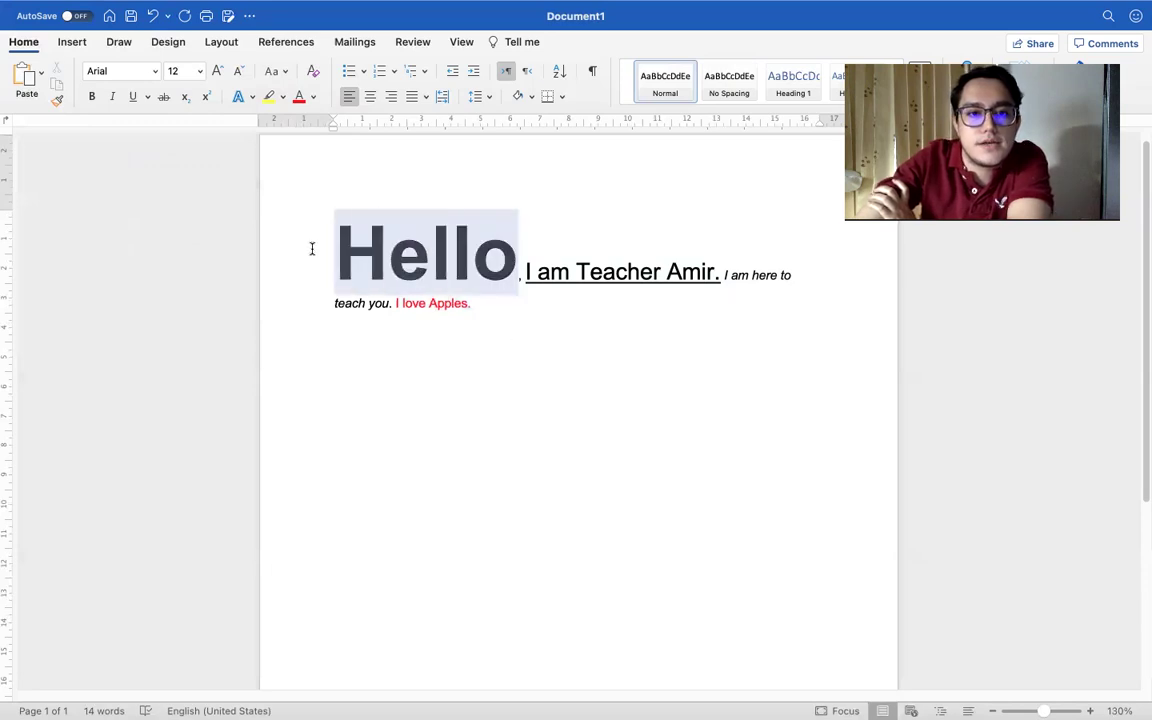
left_click(313, 97)
left_click(417, 277)
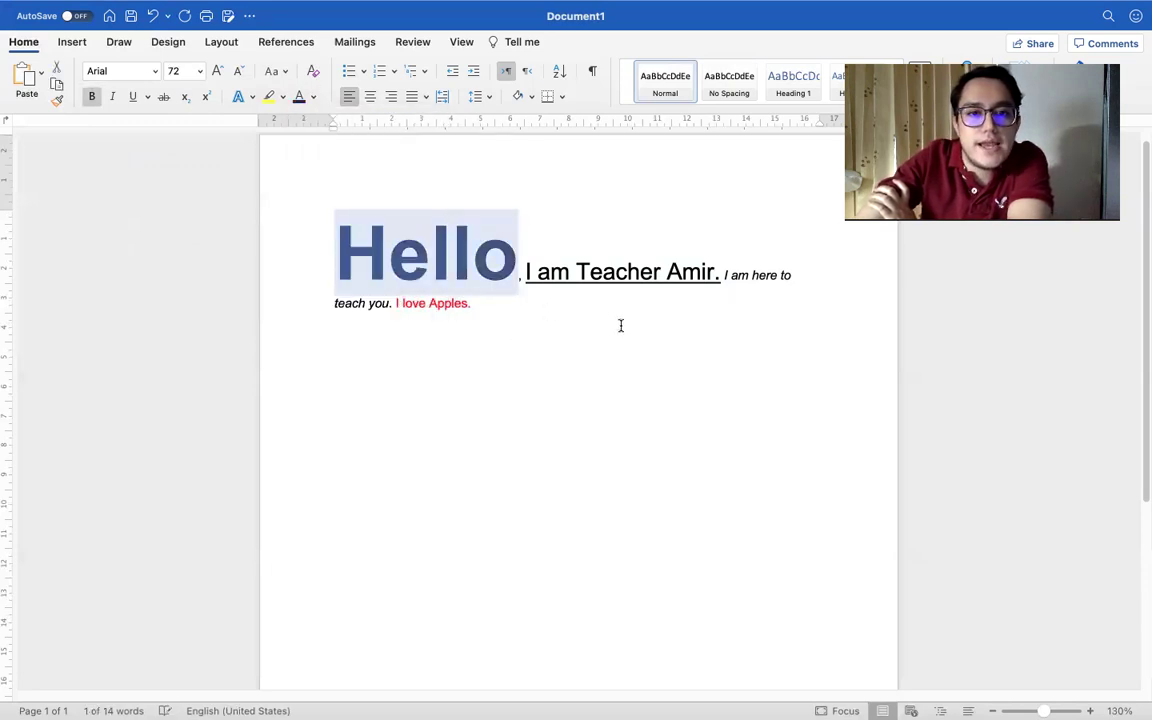
left_click(620, 324)
Step: Highlight the underlined self-introduction sentence in yellow
left_click_drag(721, 273, 524, 270)
left_click(284, 97)
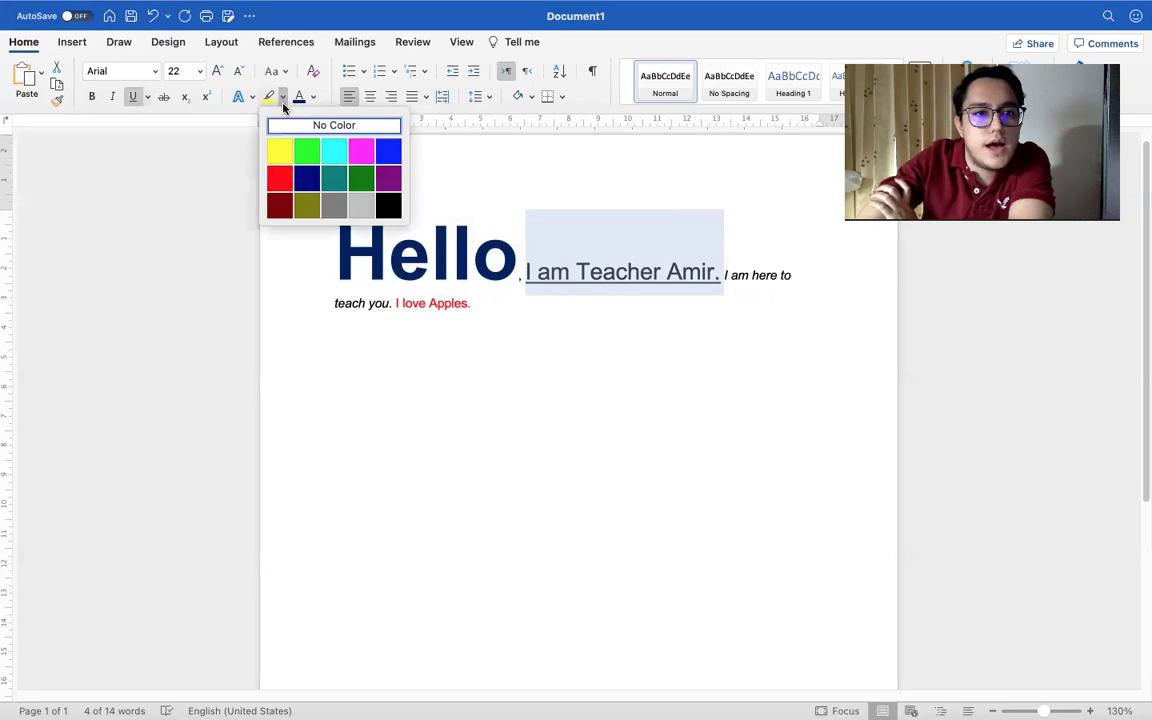
left_click(284, 151)
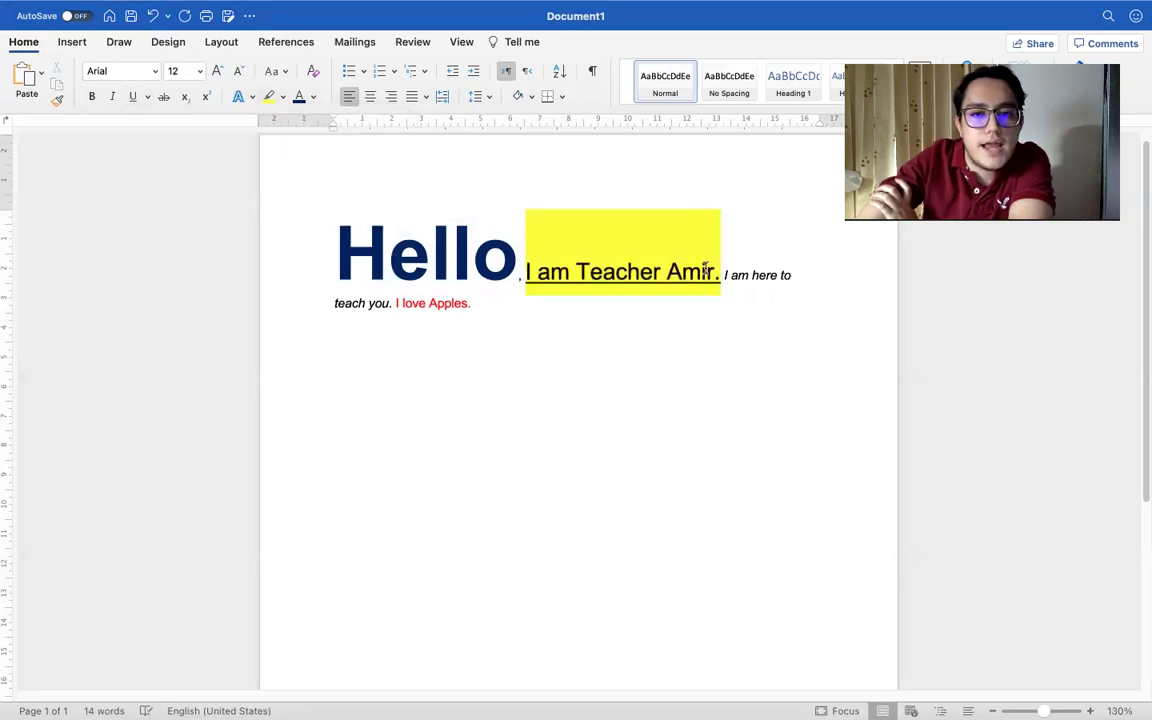
left_click(774, 278)
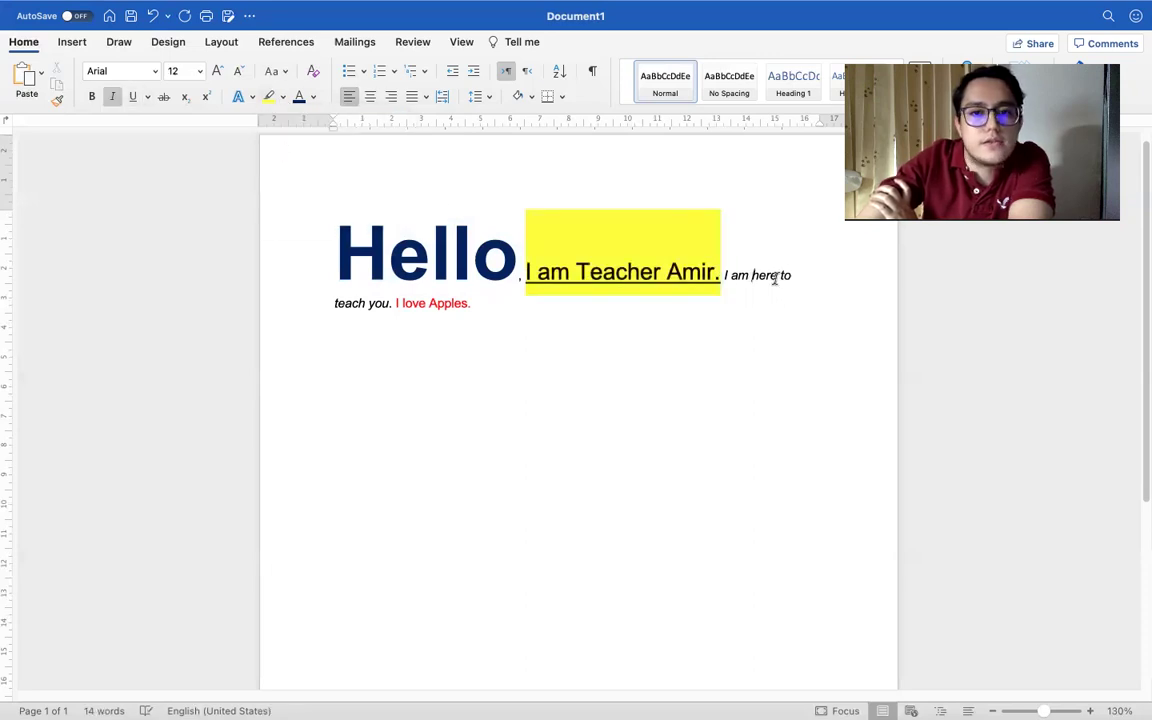
Step: Apply the light blue text effect with reflection to the italic sentence "I am here to teach you."
left_click(284, 97)
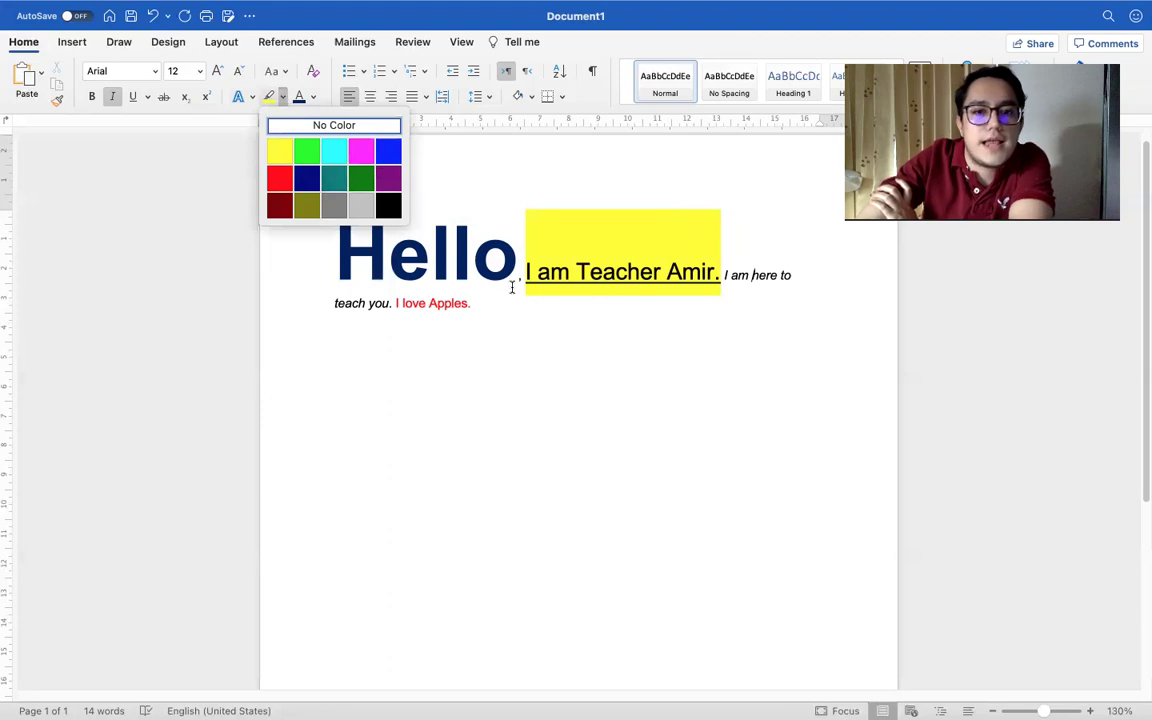
left_click(726, 274)
mouse_move(725, 275)
left_mouse_down()
mouse_move(789, 280)
mouse_move(385, 342)
mouse_move(393, 324)
left_mouse_up()
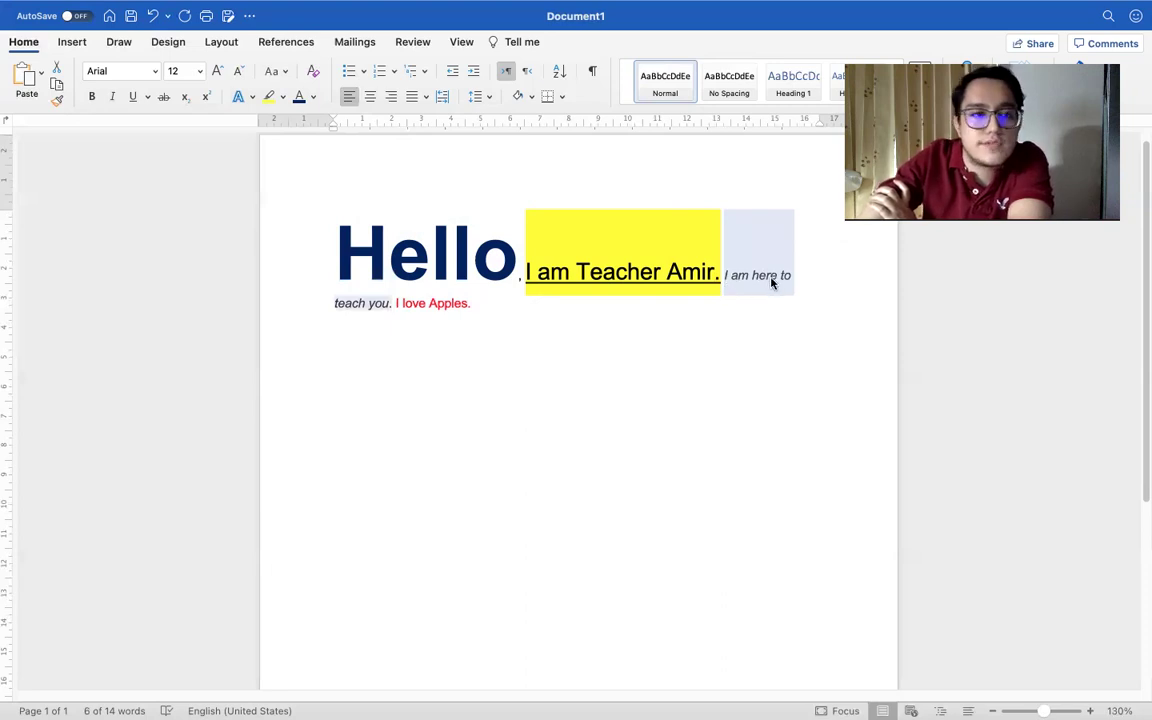
left_click(252, 97)
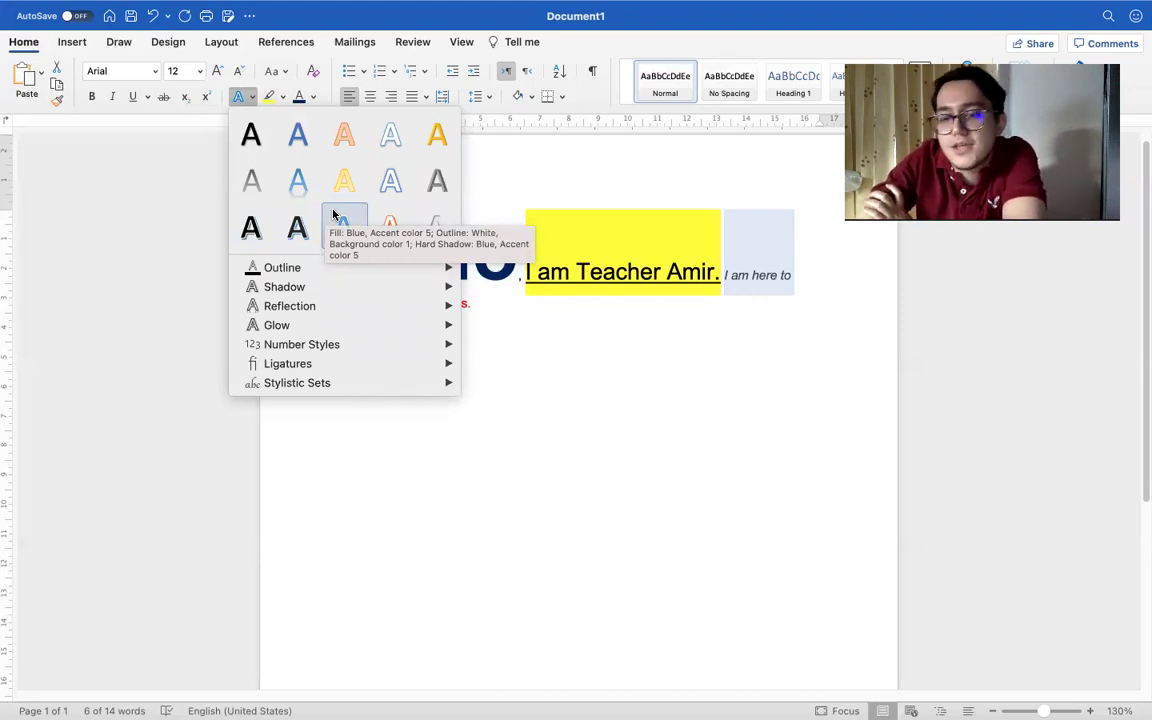
left_click(298, 180)
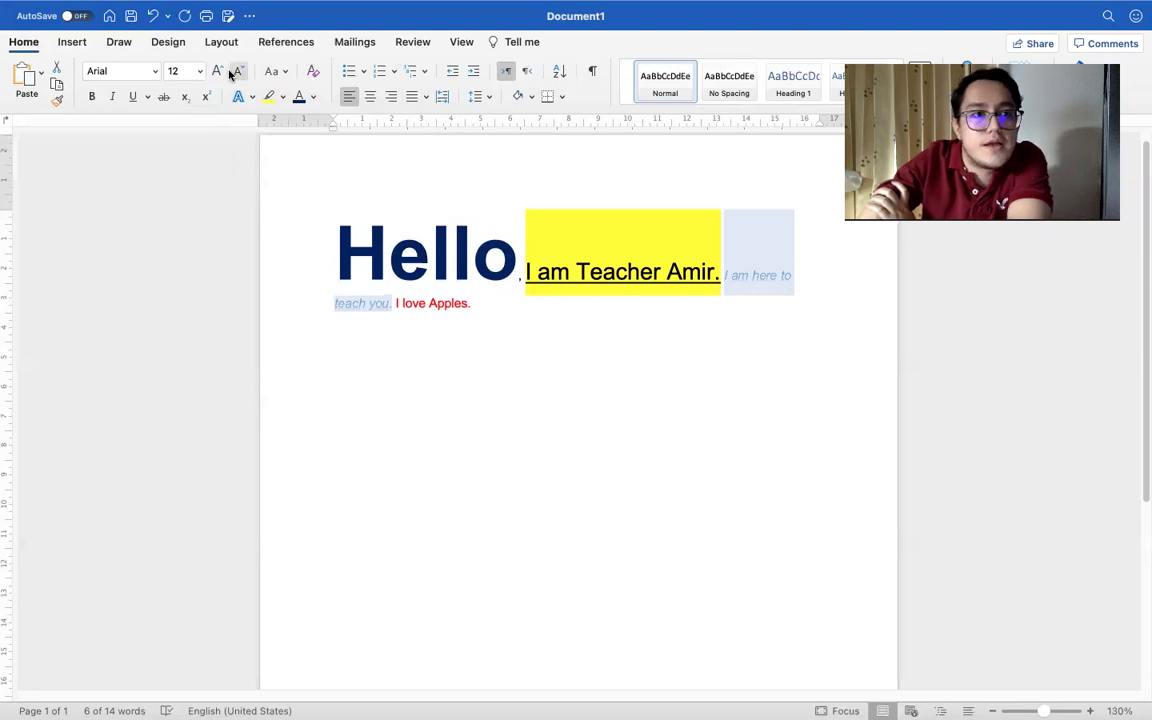
left_click(72, 42)
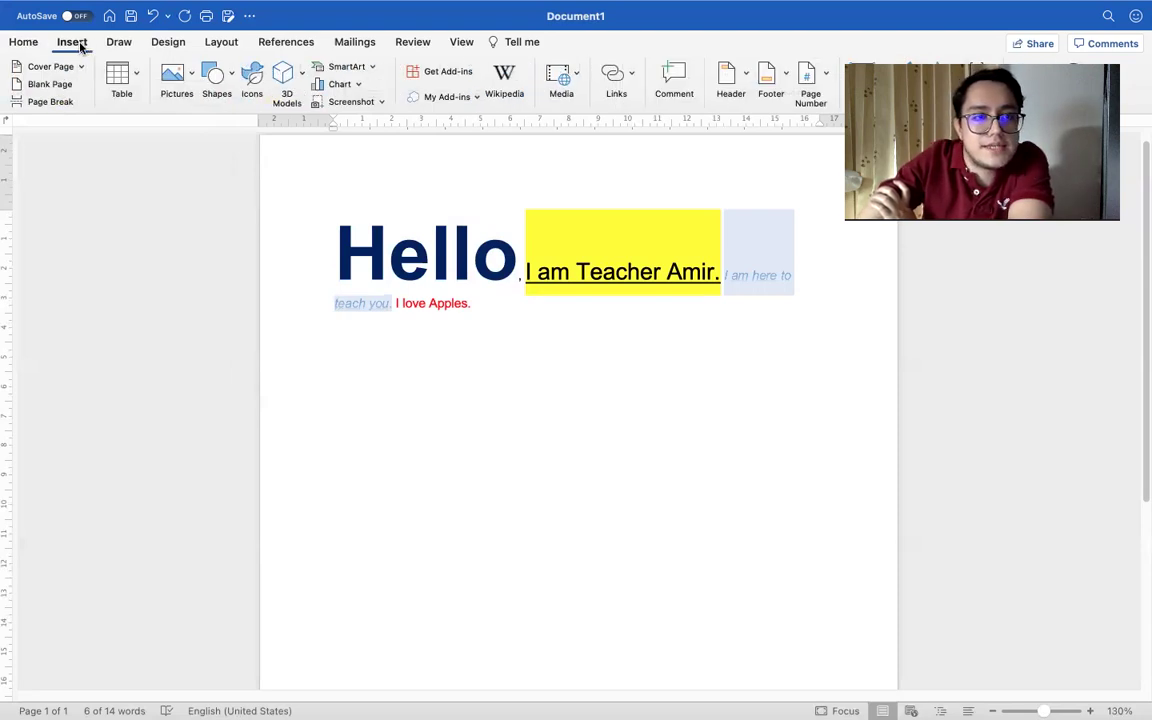
left_click(191, 77)
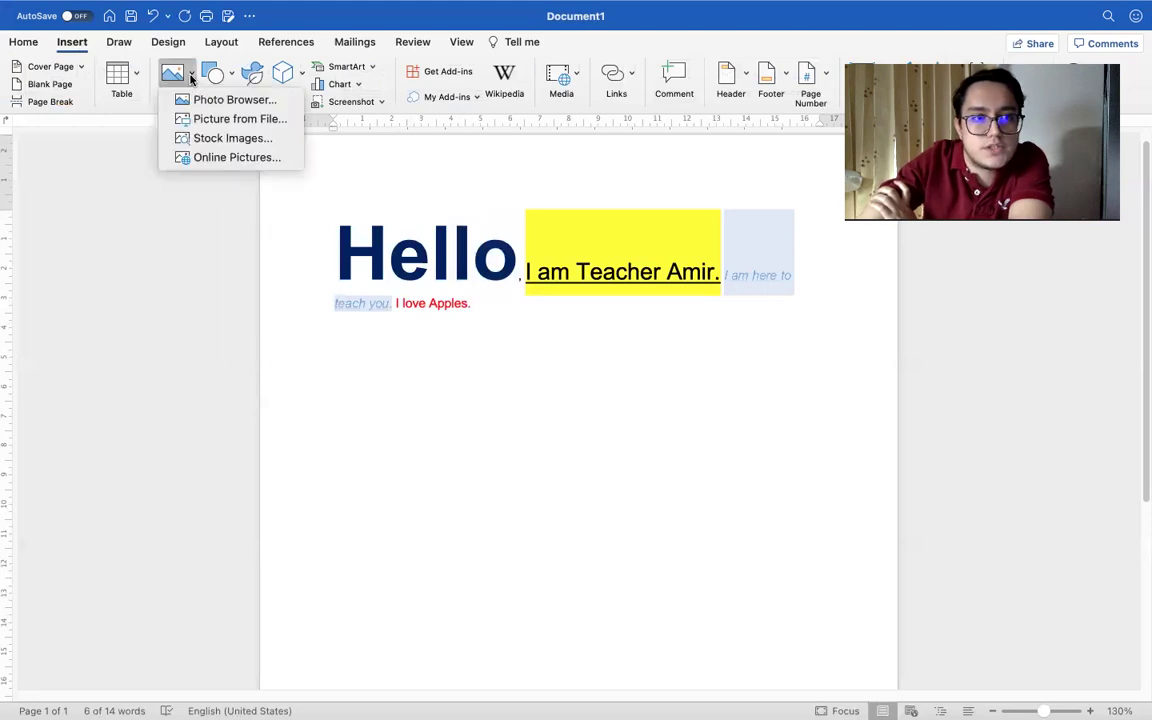
left_click(233, 101)
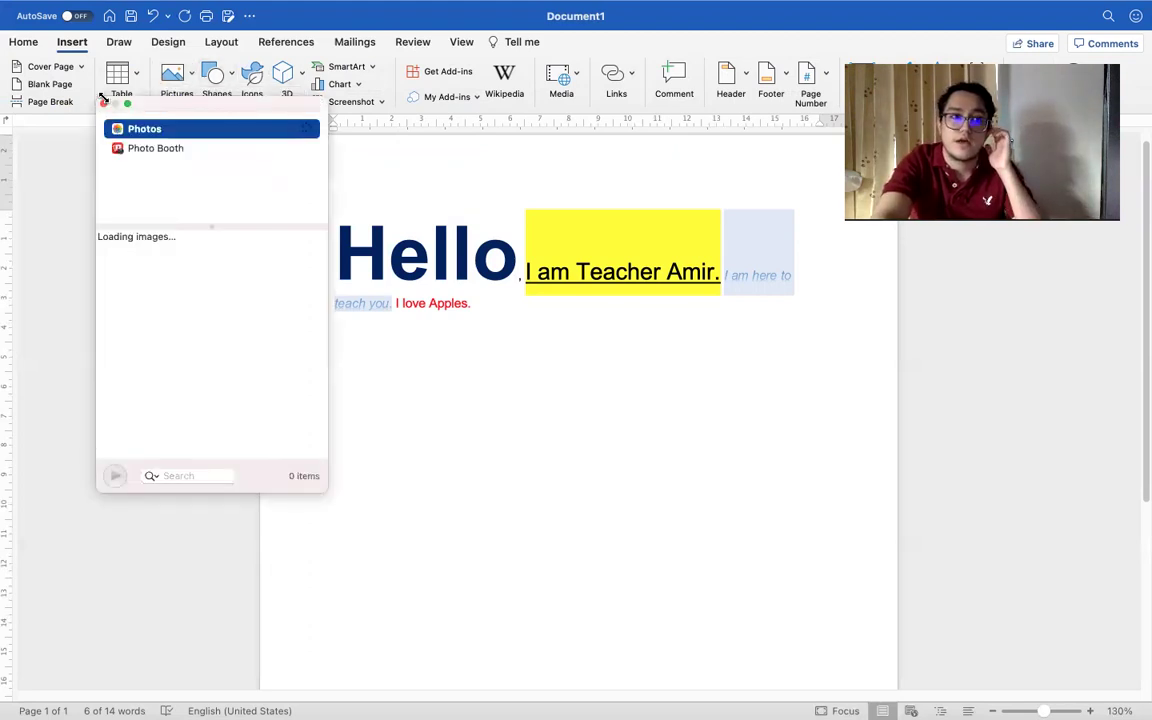
left_click(103, 104)
left_click(184, 84)
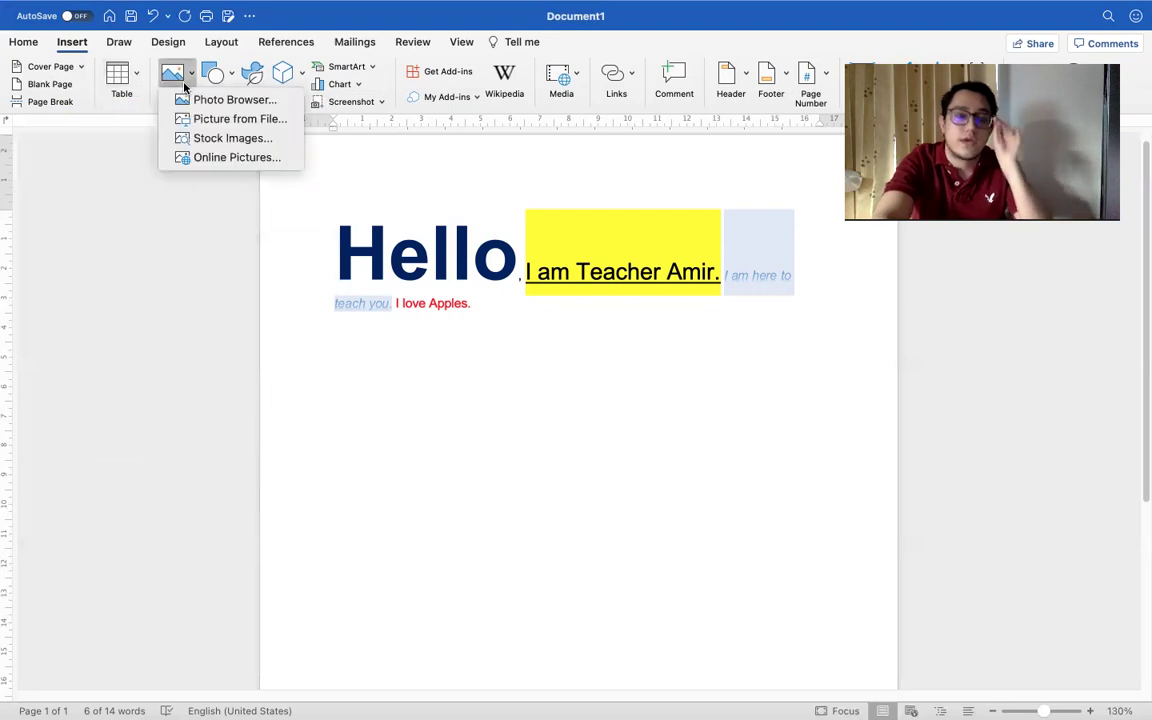
left_click(184, 76)
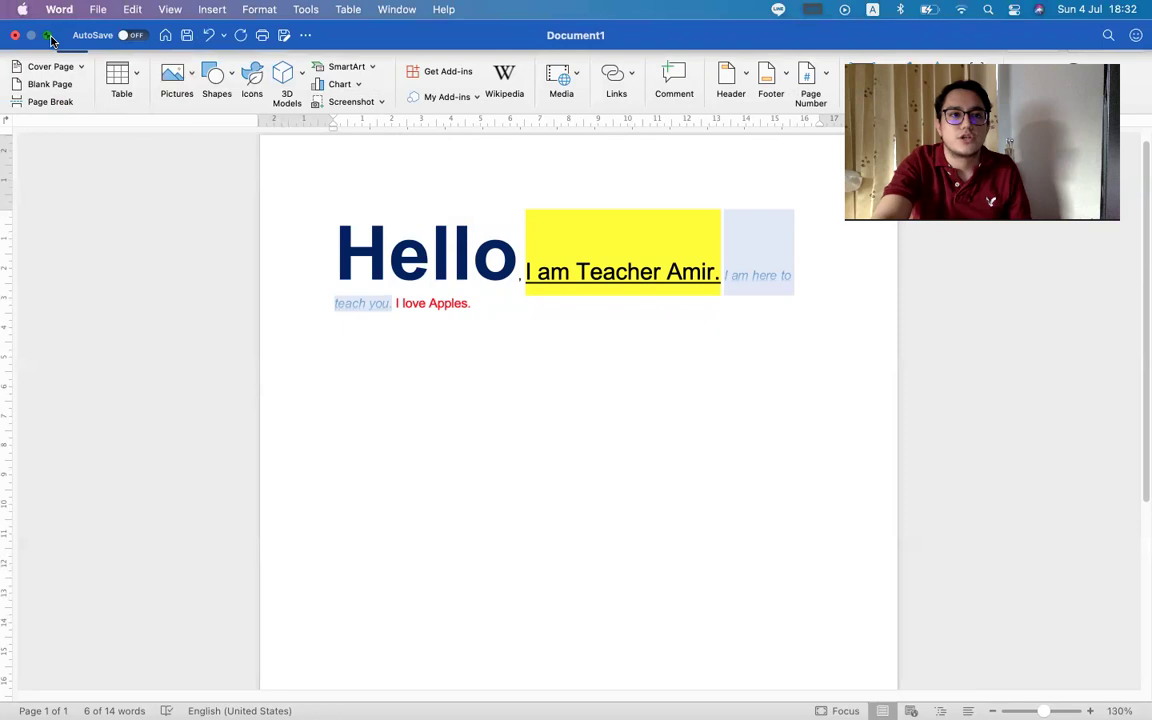
Step: Insert the red colonnade picture from the desktop's Images stack below the text, leaving full screen for the transfer and restoring it
left_click(49, 36)
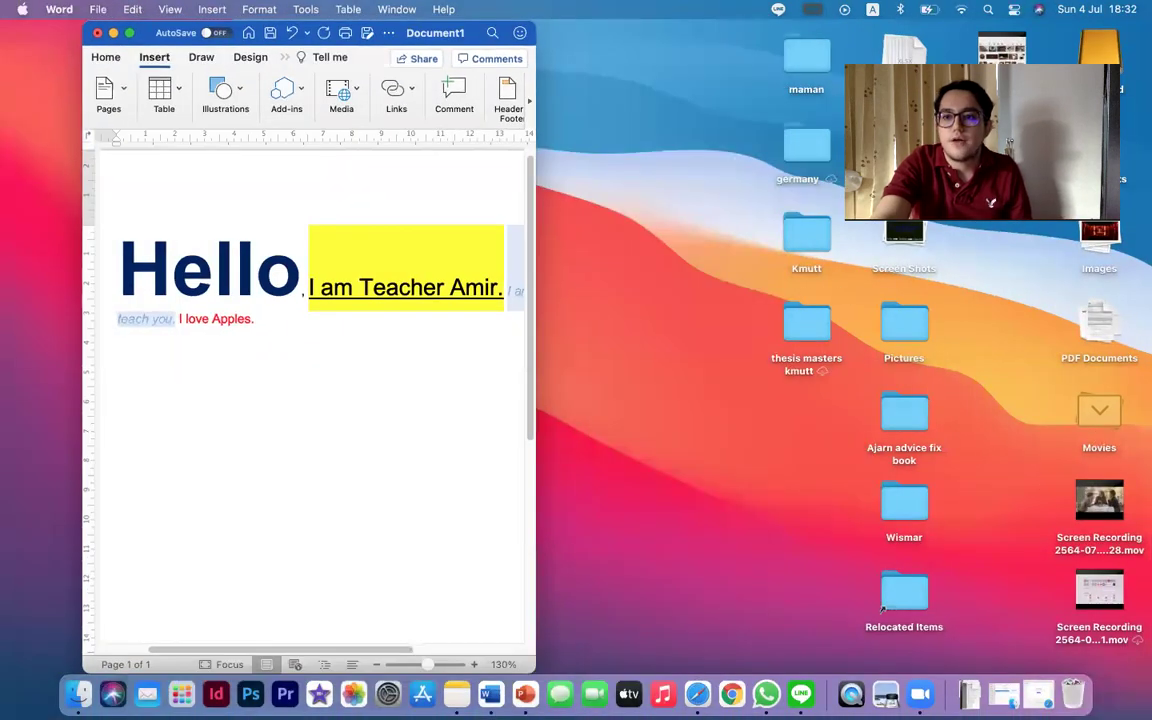
left_click(1104, 250)
left_click_drag(1099, 320, 464, 477)
left_click(129, 33)
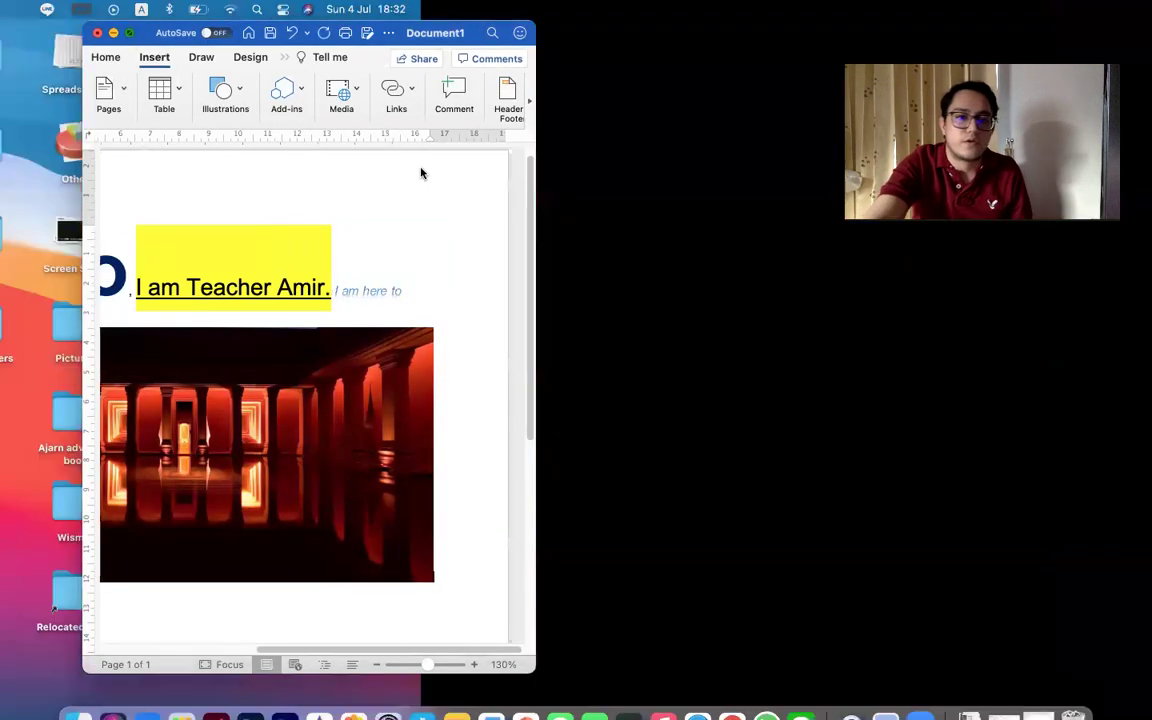
Step: Resize the inserted picture proportionally, shrinking it first and enlarging it again to about 16 cm wide
left_click(760, 360)
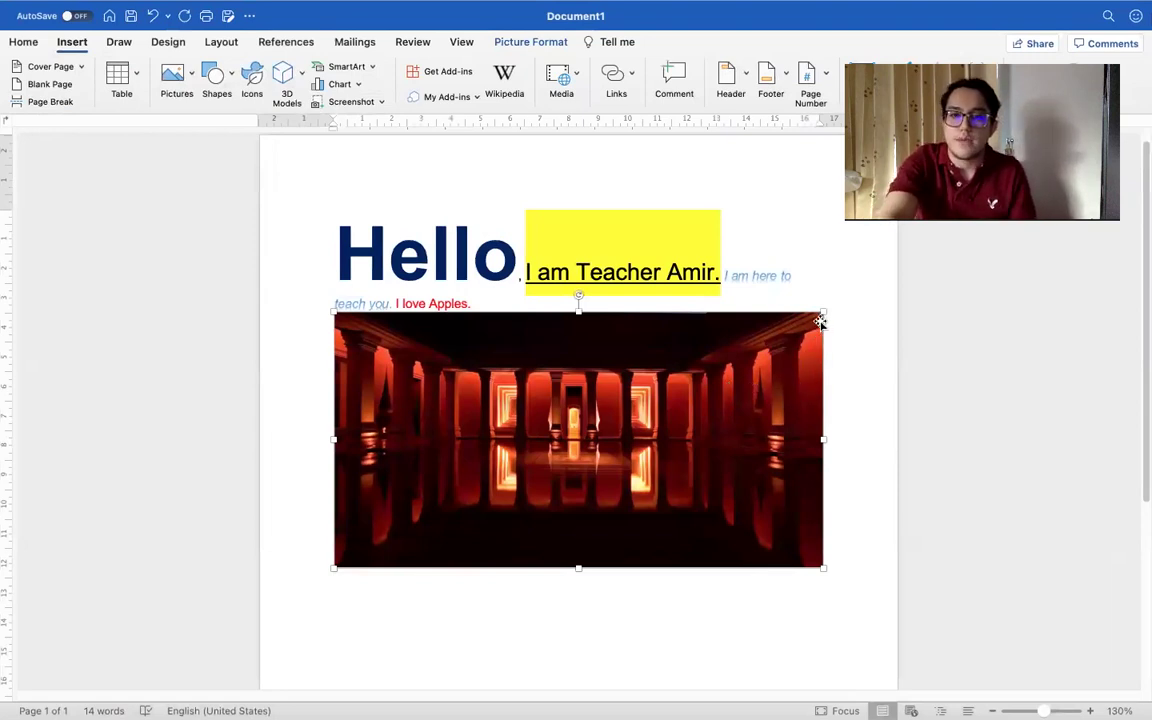
left_click_drag(820, 322, 718, 385)
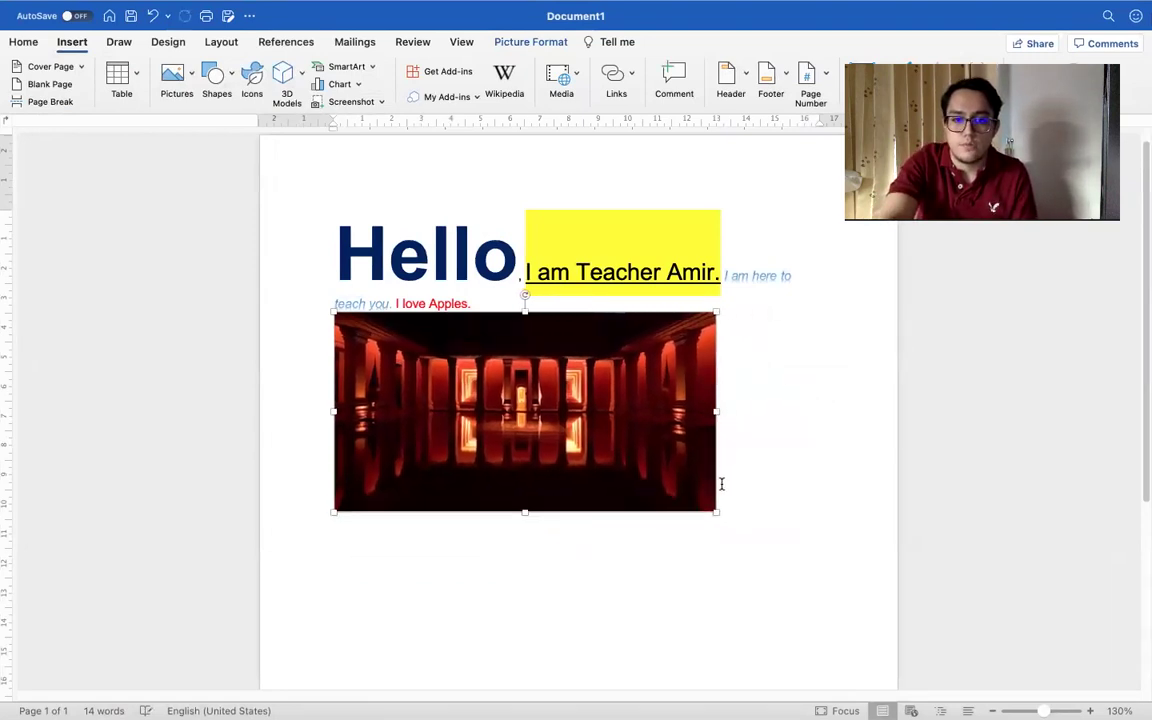
left_click_drag(715, 511, 786, 560)
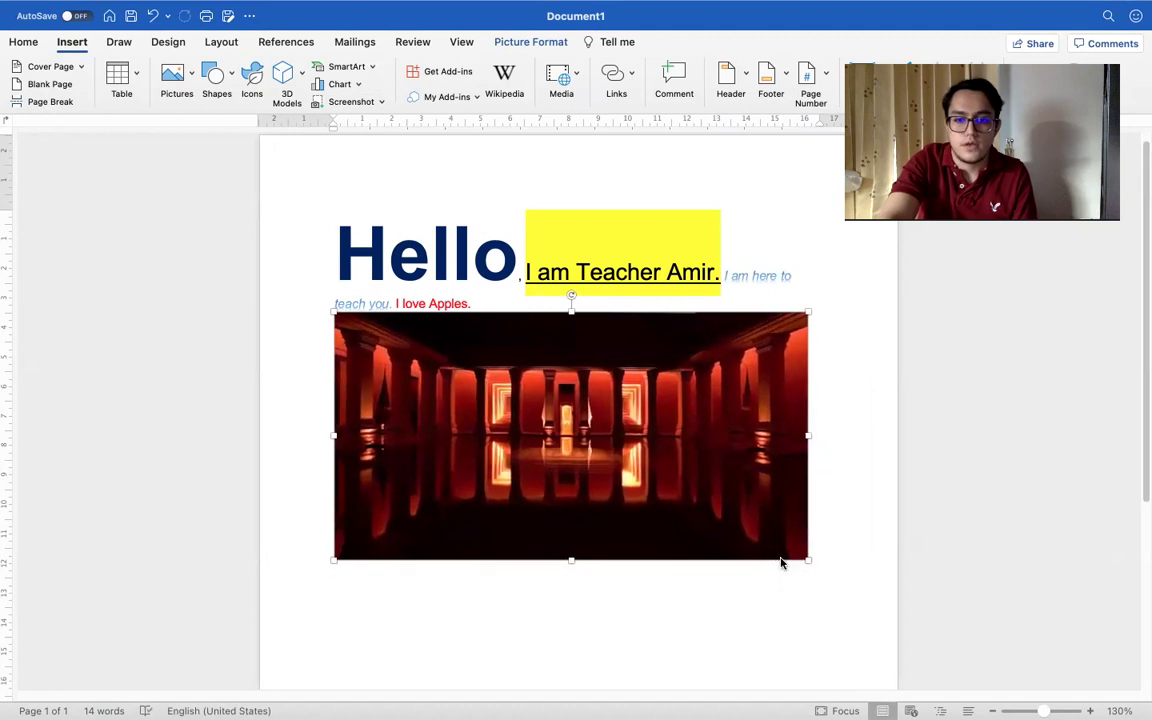
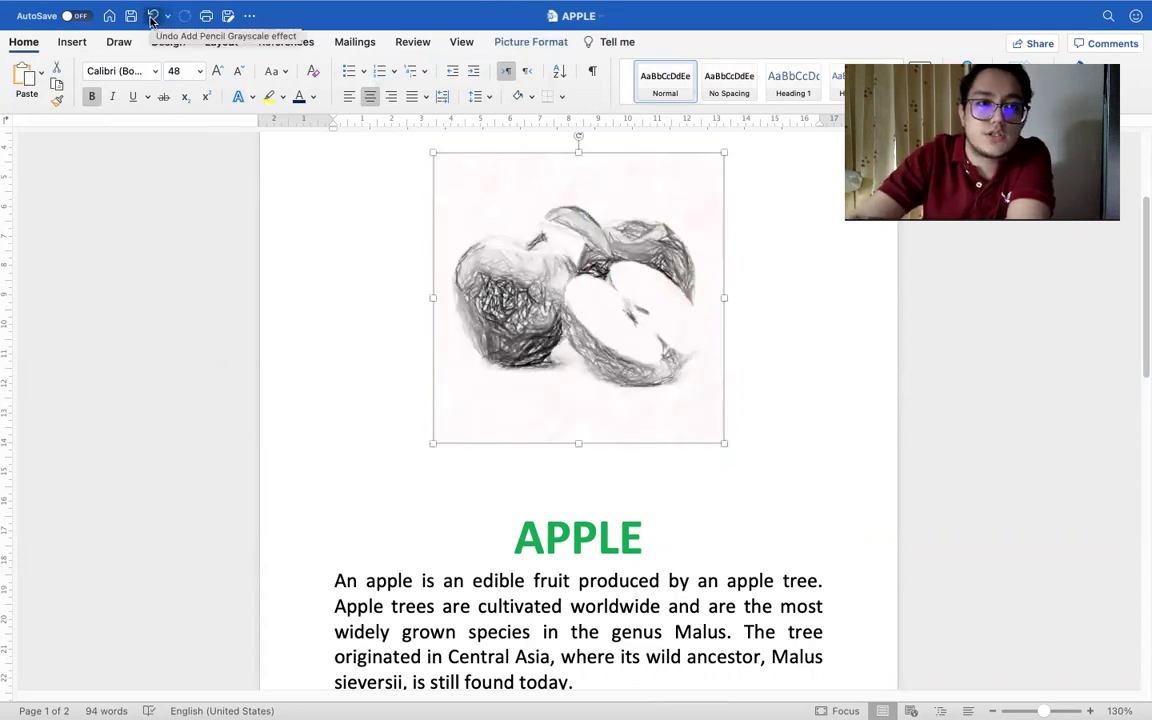
Step: Undo the Pencil Grayscale effect on the apple picture, redoing and undoing it to compare both versions
left_click(152, 17)
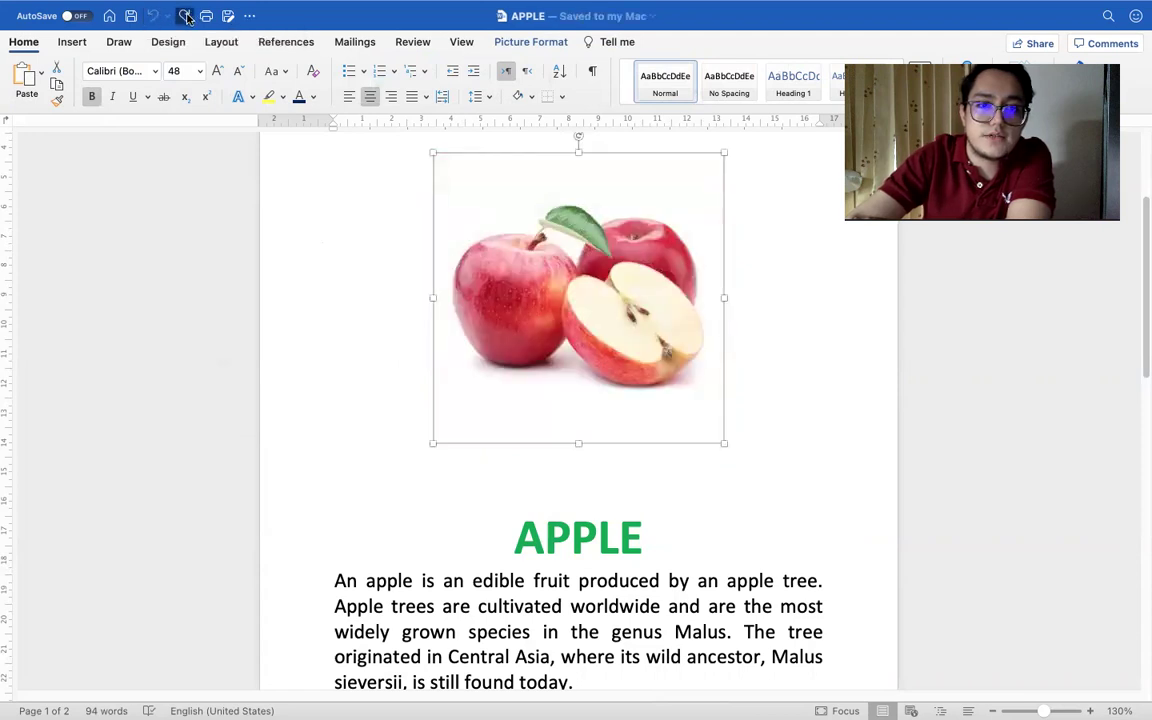
left_click(186, 17)
left_click(152, 17)
left_click(186, 17)
left_click(152, 17)
left_click(812, 311)
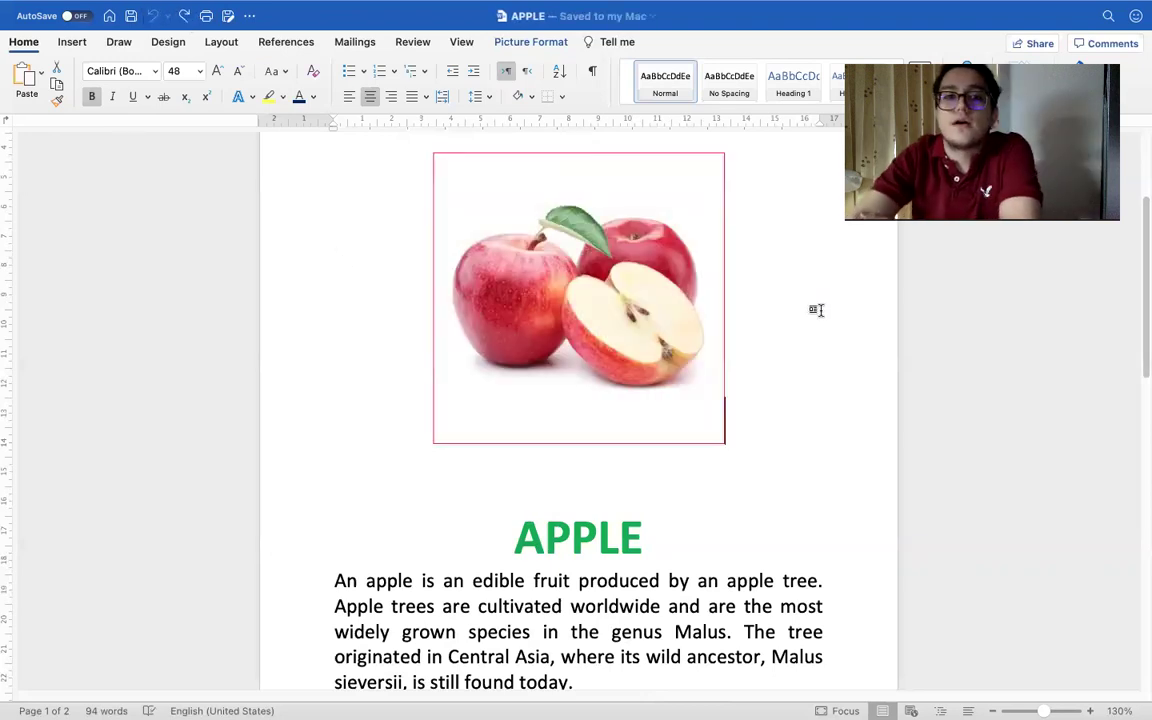
Step: Set the border color of the apple picture to the standard purple
left_click(673, 316)
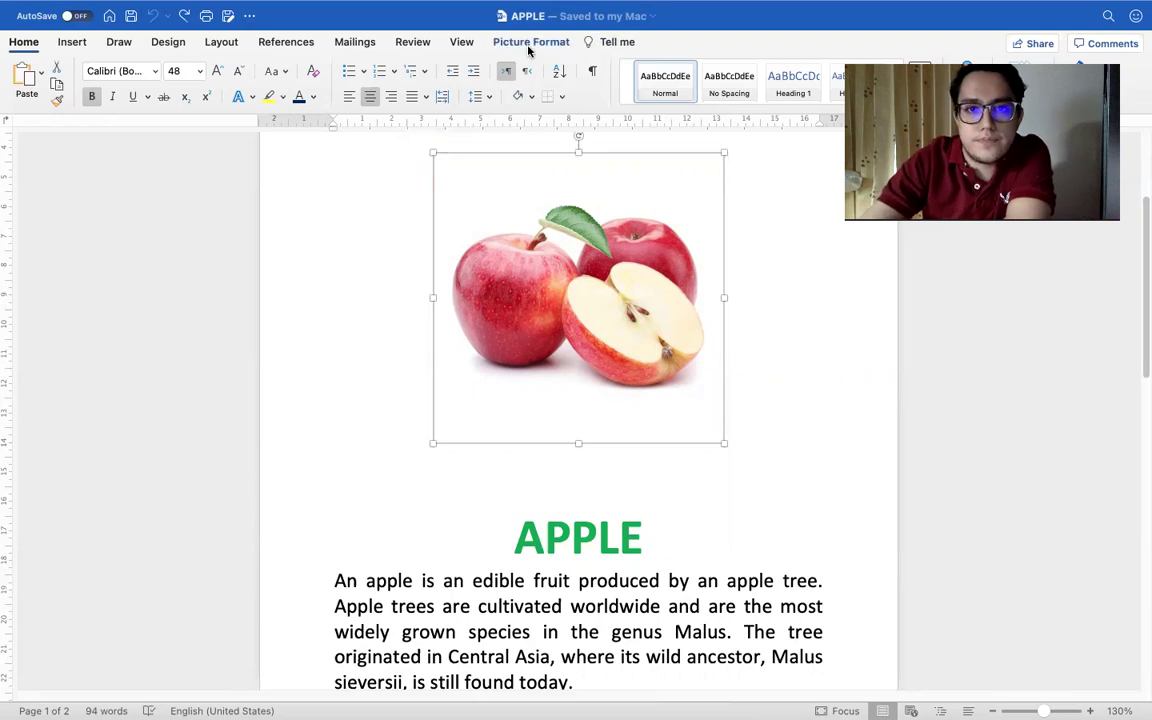
left_click(527, 45)
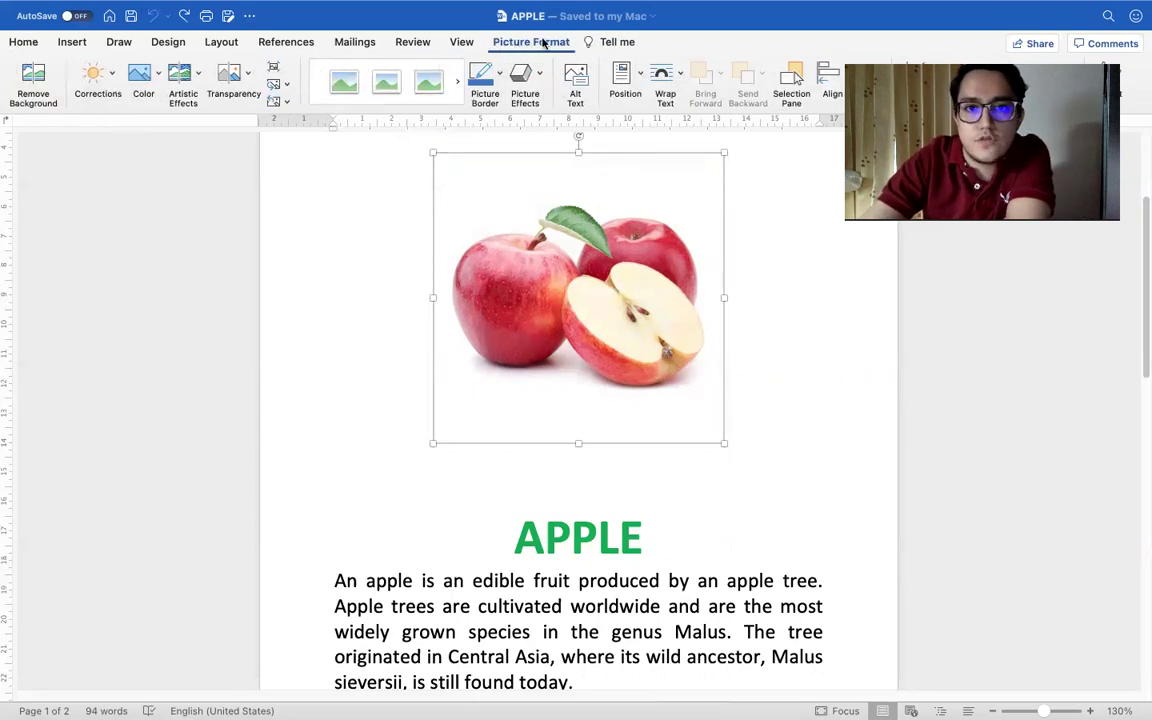
left_click(499, 74)
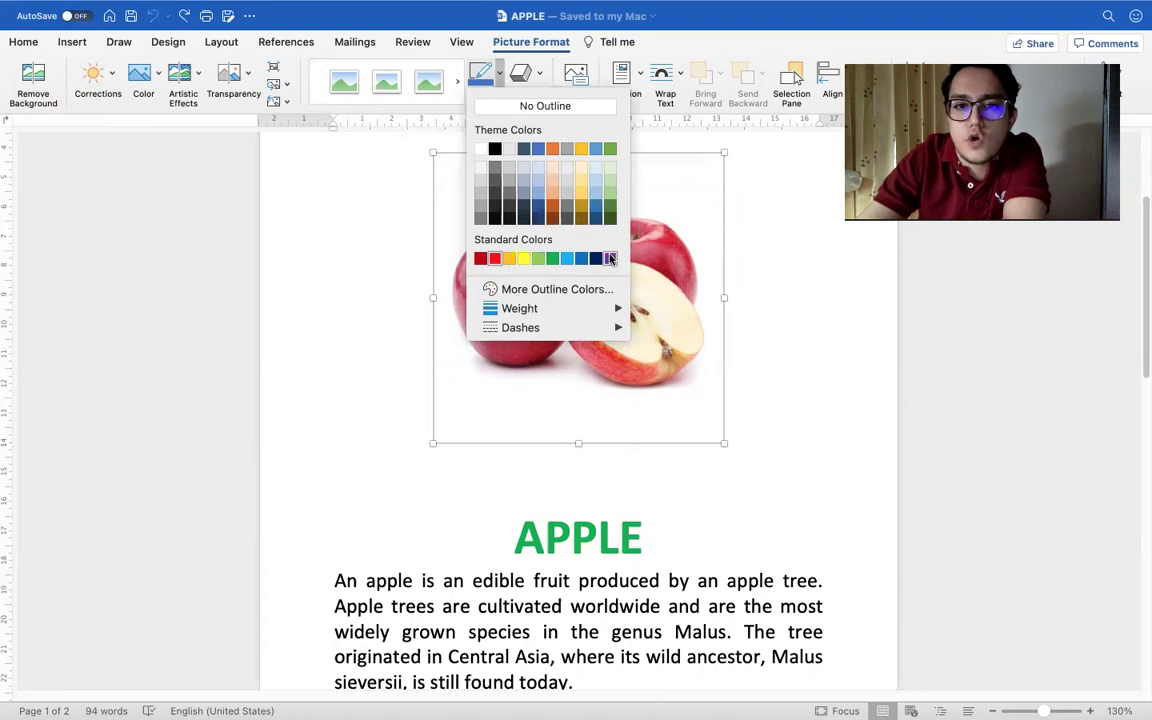
left_click(612, 259)
left_click(750, 346)
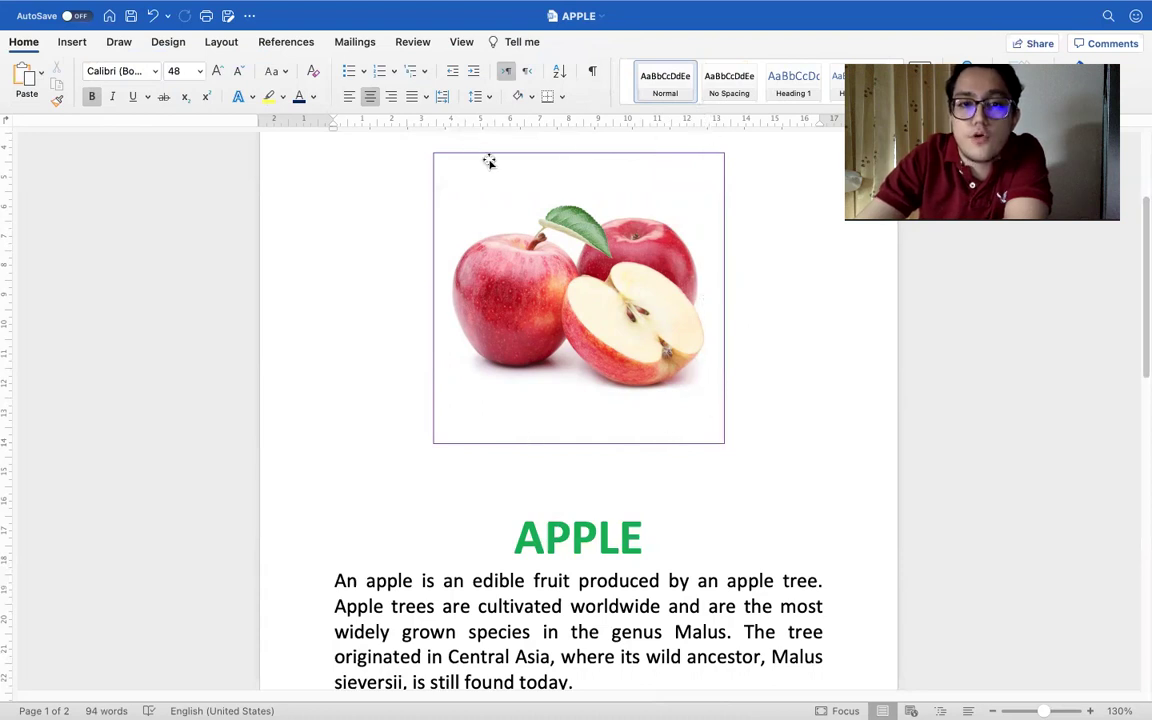
Step: Thicken the apple picture's purple border to a weight of 6 pt
left_click(617, 215)
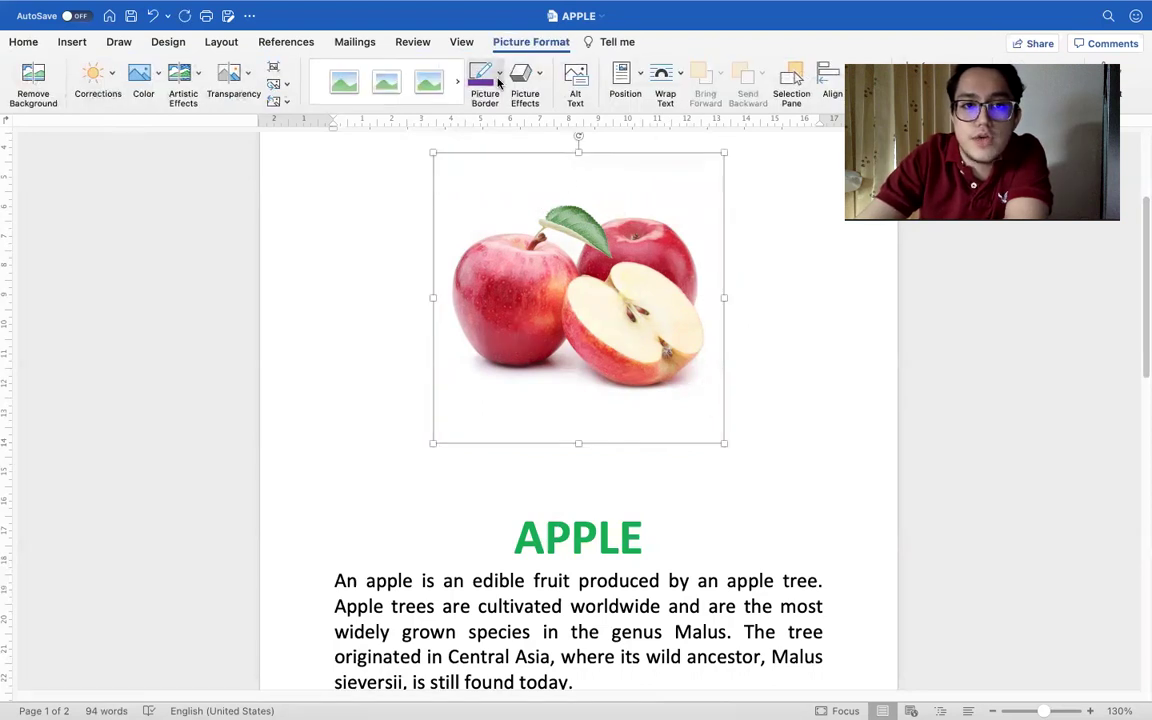
left_click(481, 76)
mouse_move(614, 328)
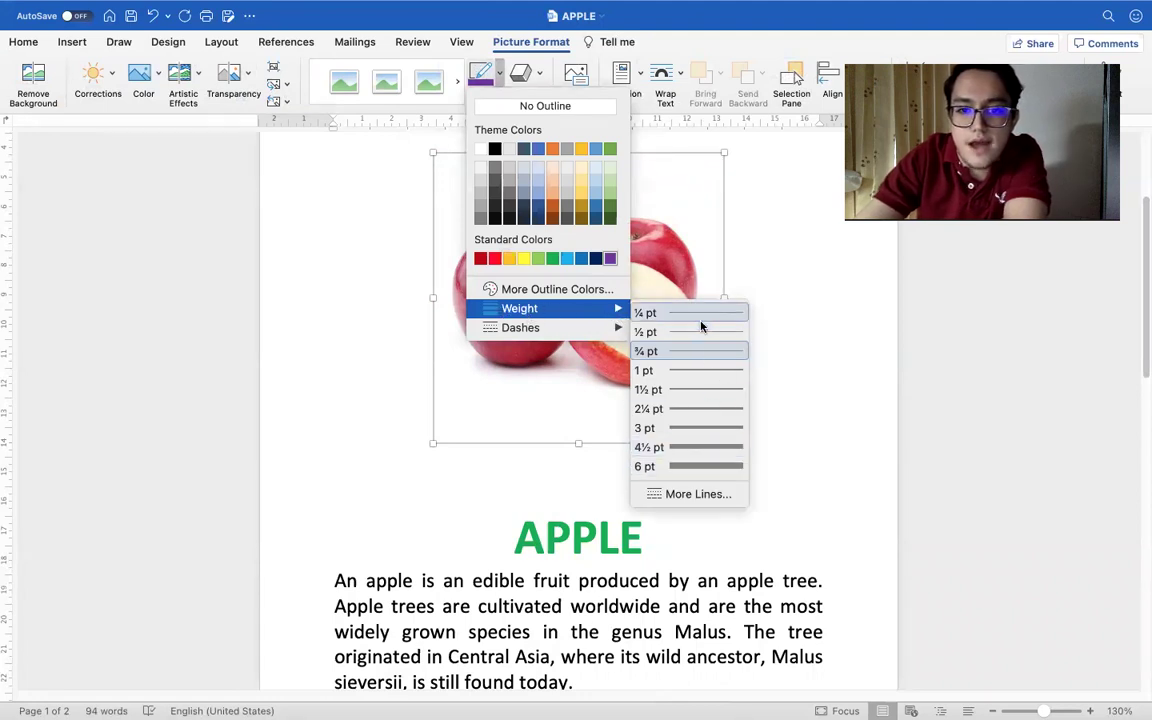
left_click(688, 466)
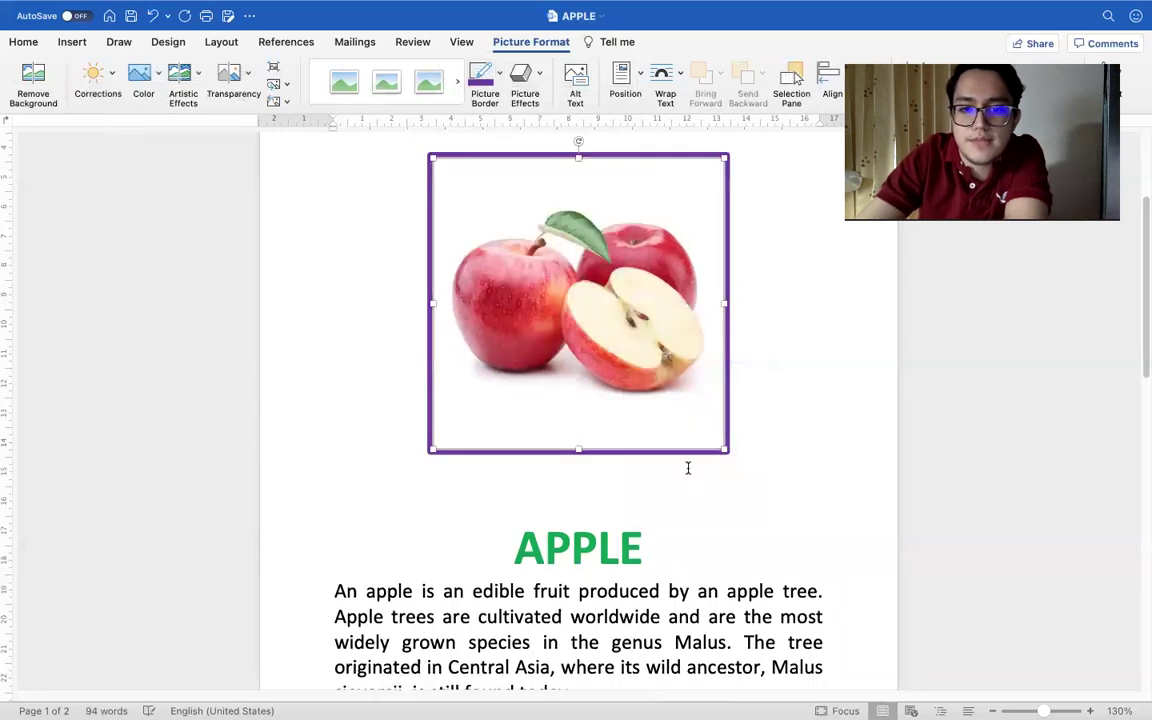
left_click(812, 437)
Step: Change the apple picture's border line to the square-dotted dash style
left_click(611, 365)
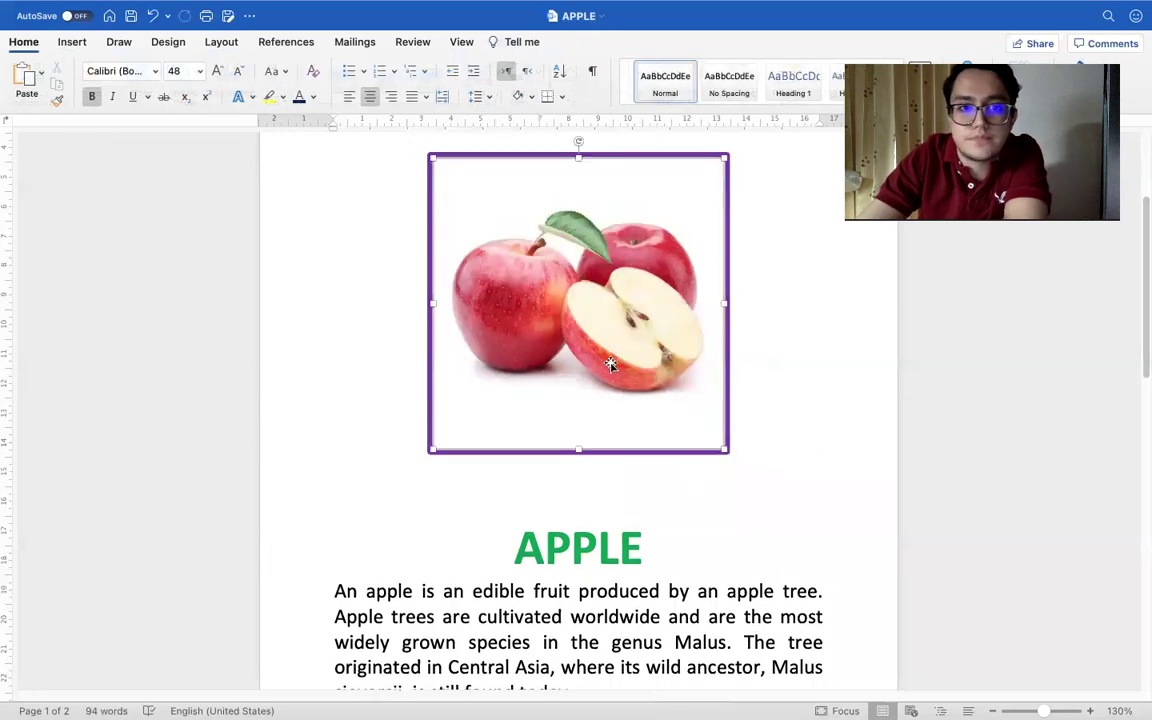
left_click(499, 73)
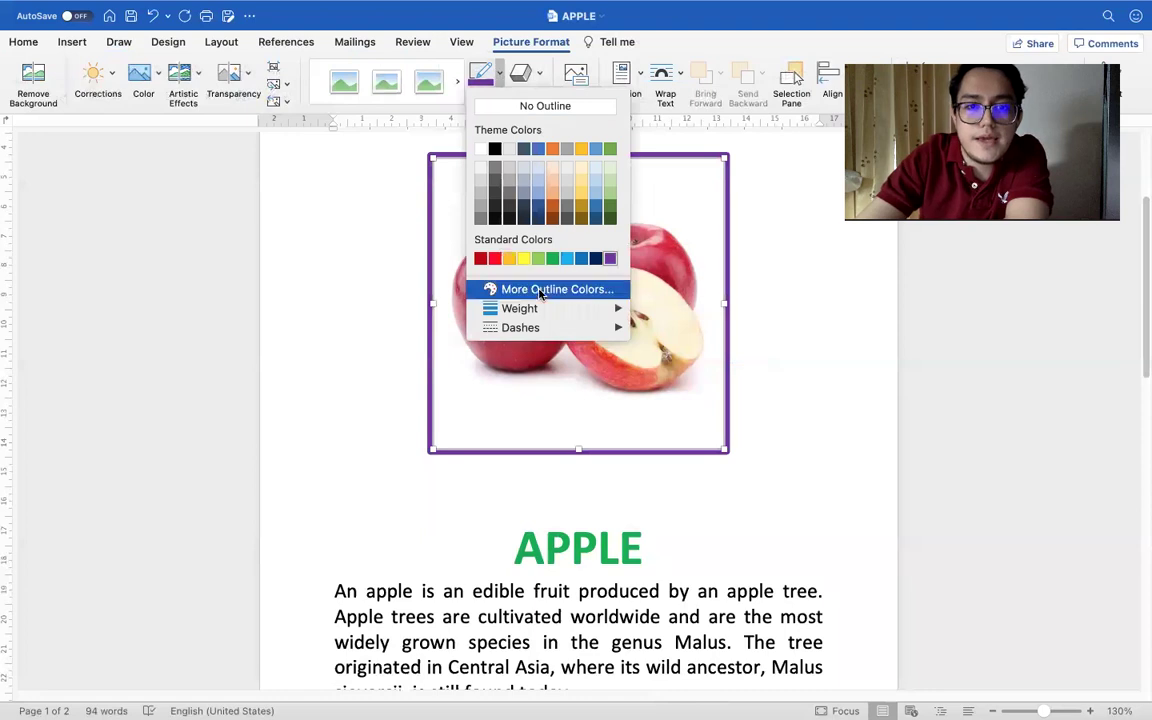
mouse_move(530, 327)
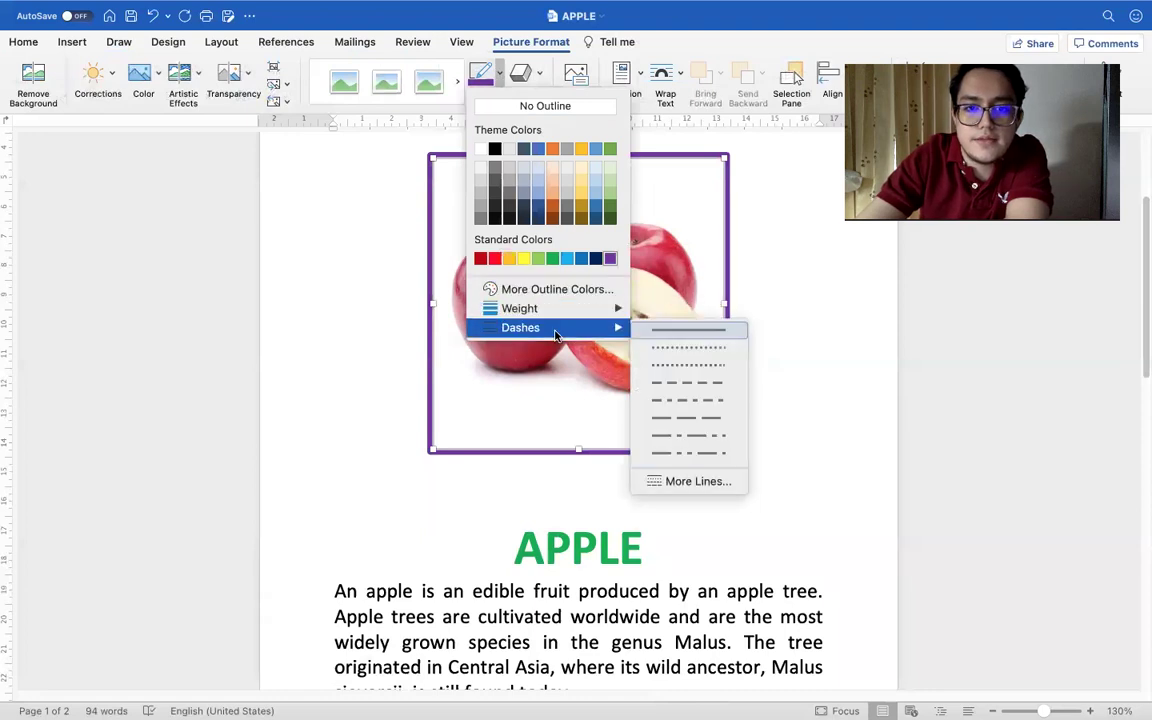
left_click(690, 363)
left_click(893, 362)
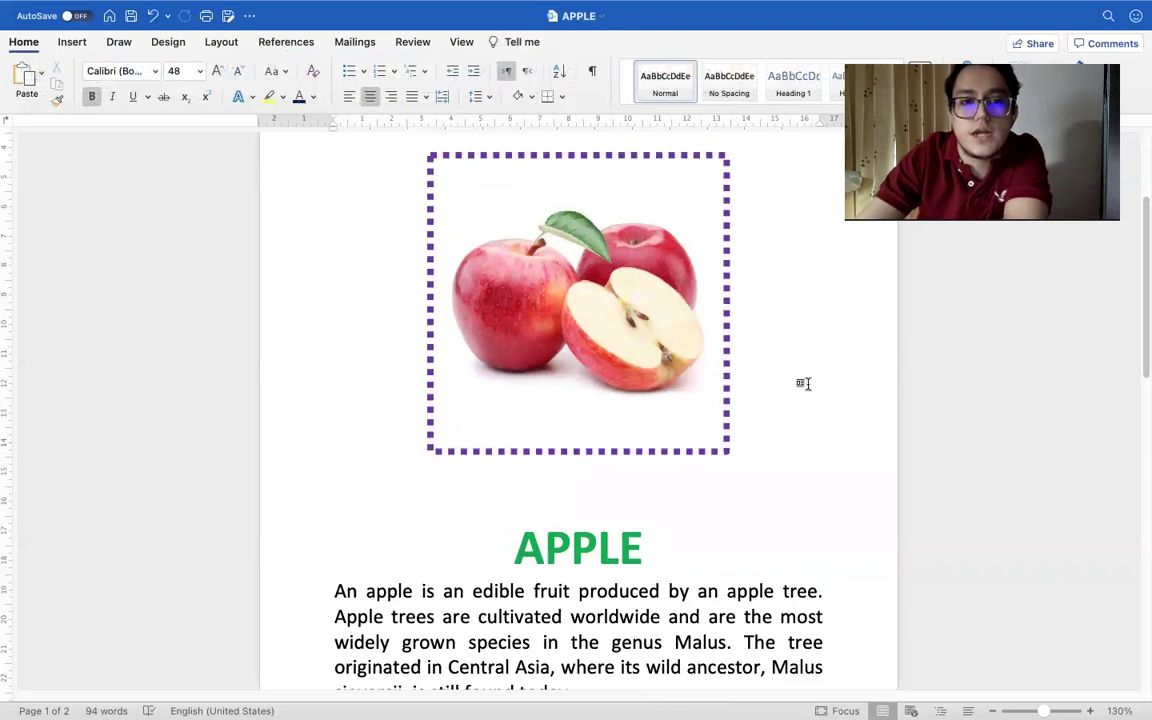
Step: Try the three quick picture styles on the apple picture, ending with the thick gray frame with a soft shadow
left_click(640, 320)
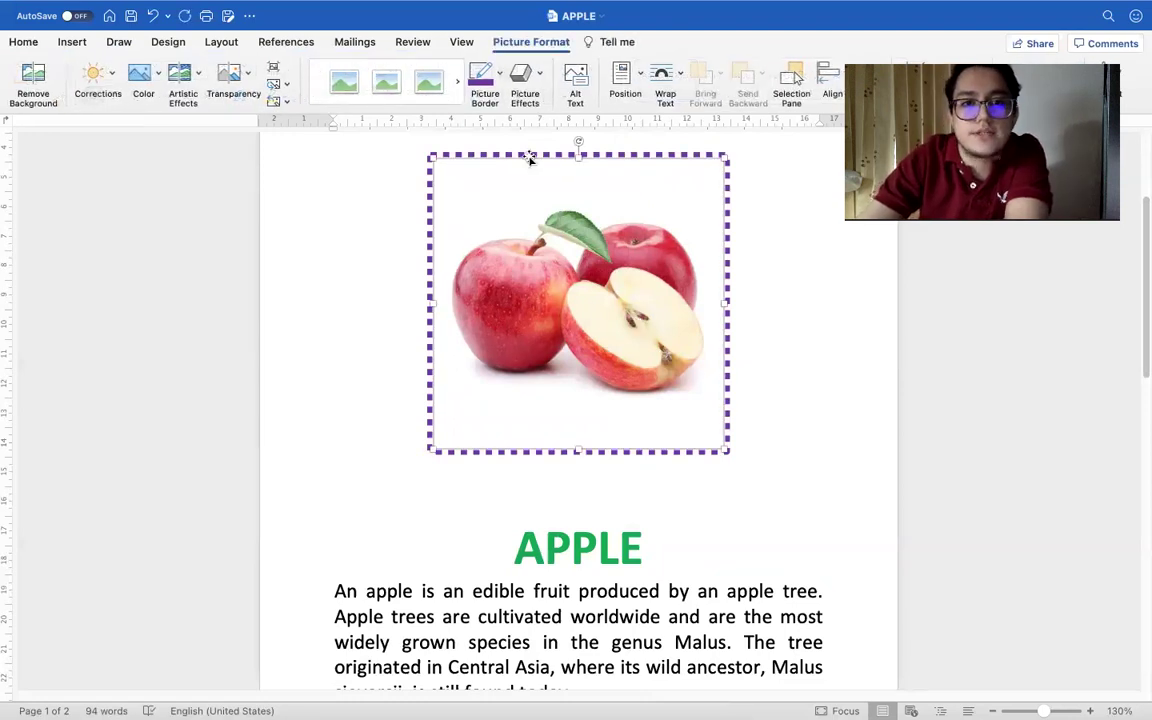
left_click(426, 82)
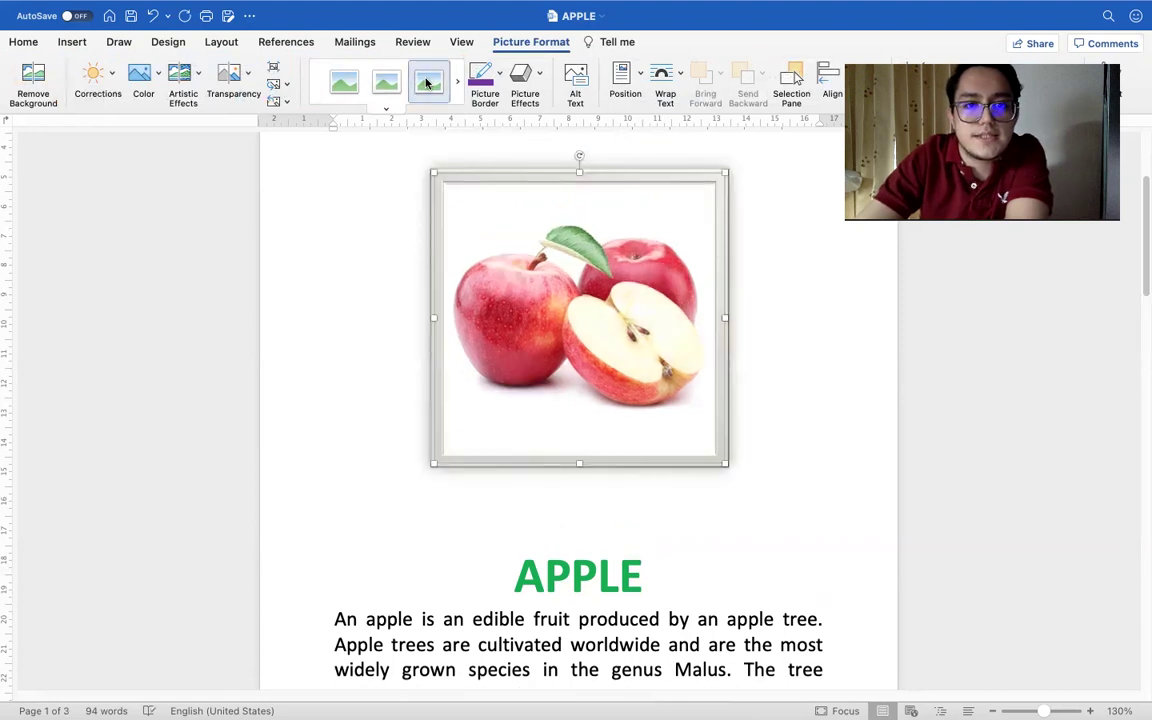
left_click(386, 82)
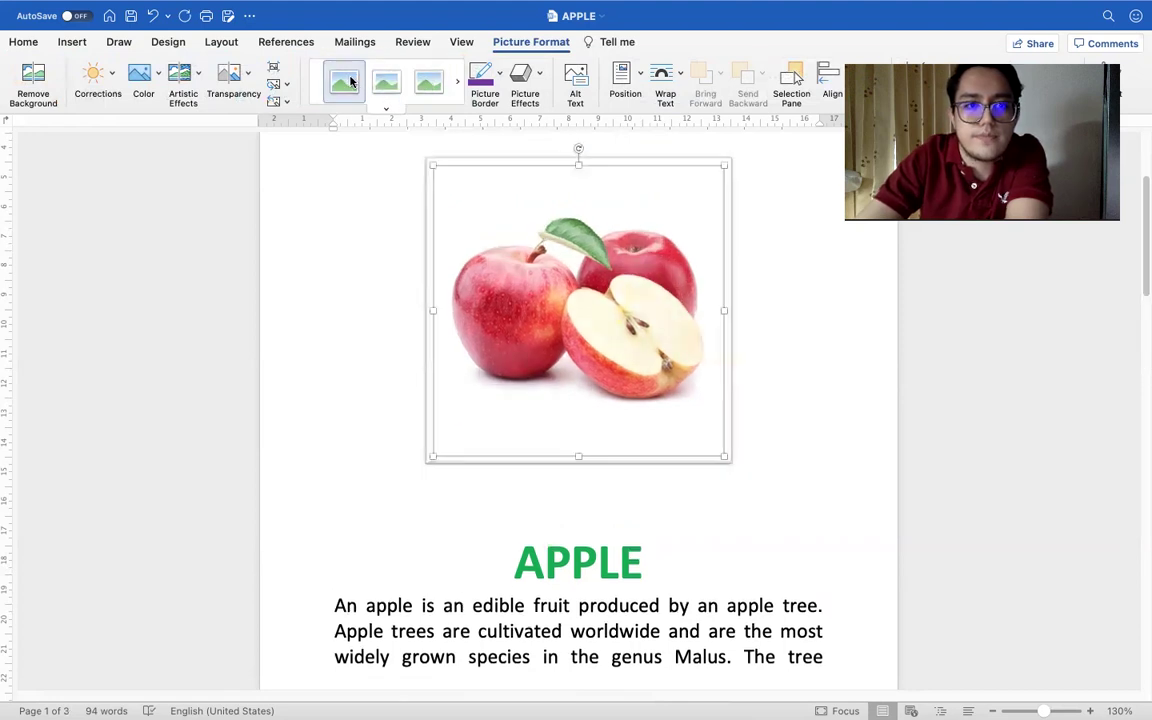
left_click(345, 82)
left_click(426, 83)
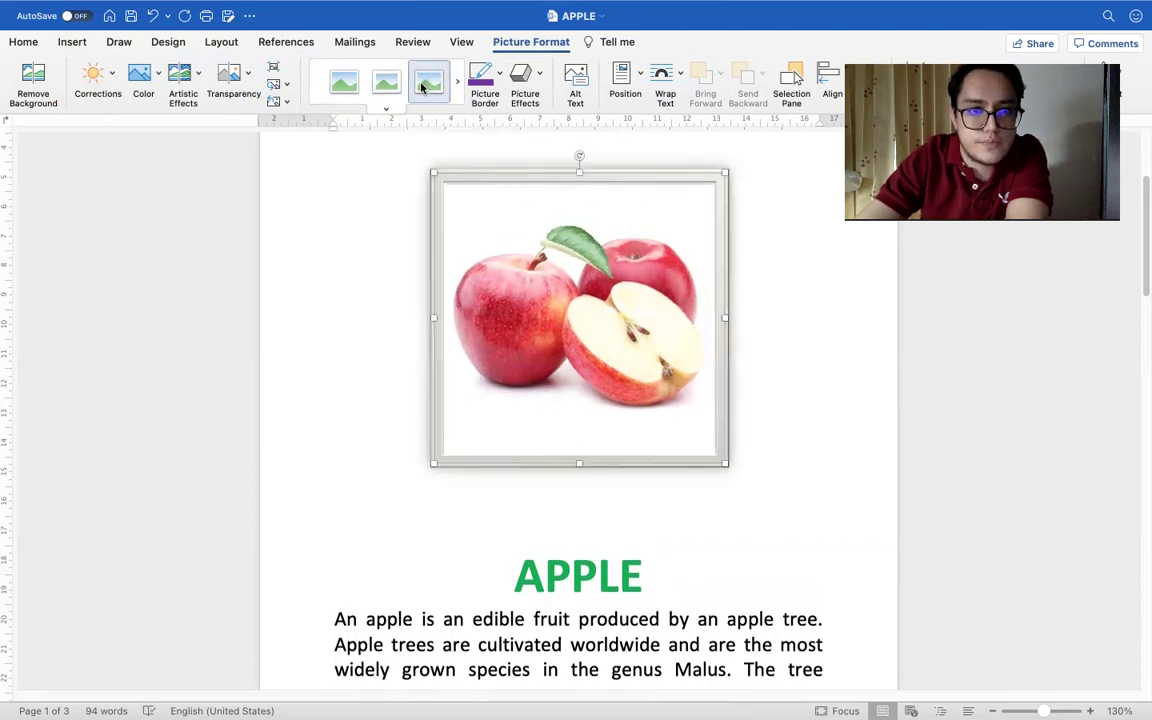
left_click(836, 368)
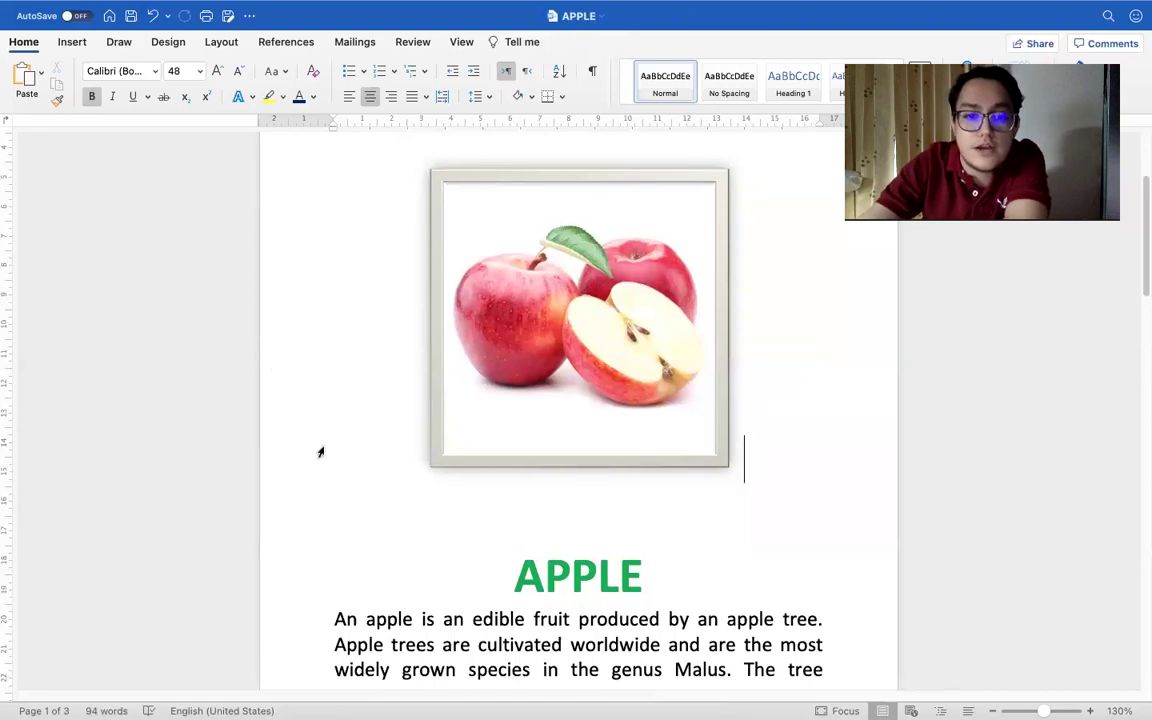
Step: Undo the picture styles, the dotted border line and the 6 pt border weight on the apple picture
scroll(288, 405, "down", 1)
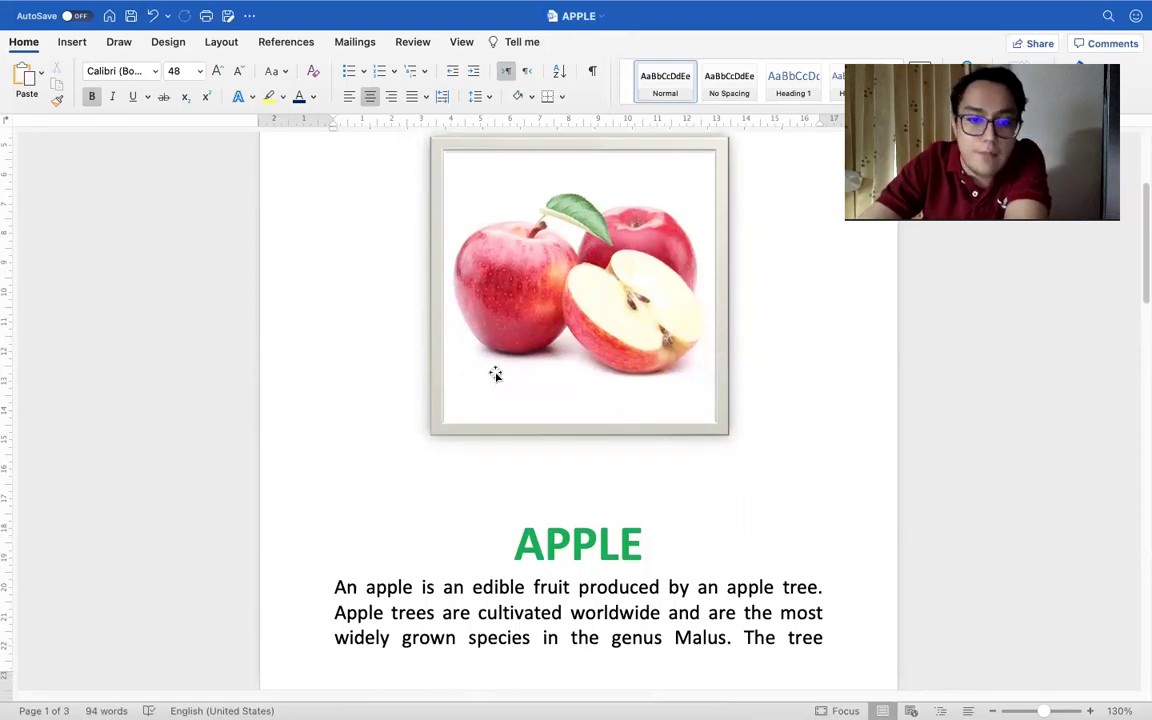
scroll(484, 391, "down", 5)
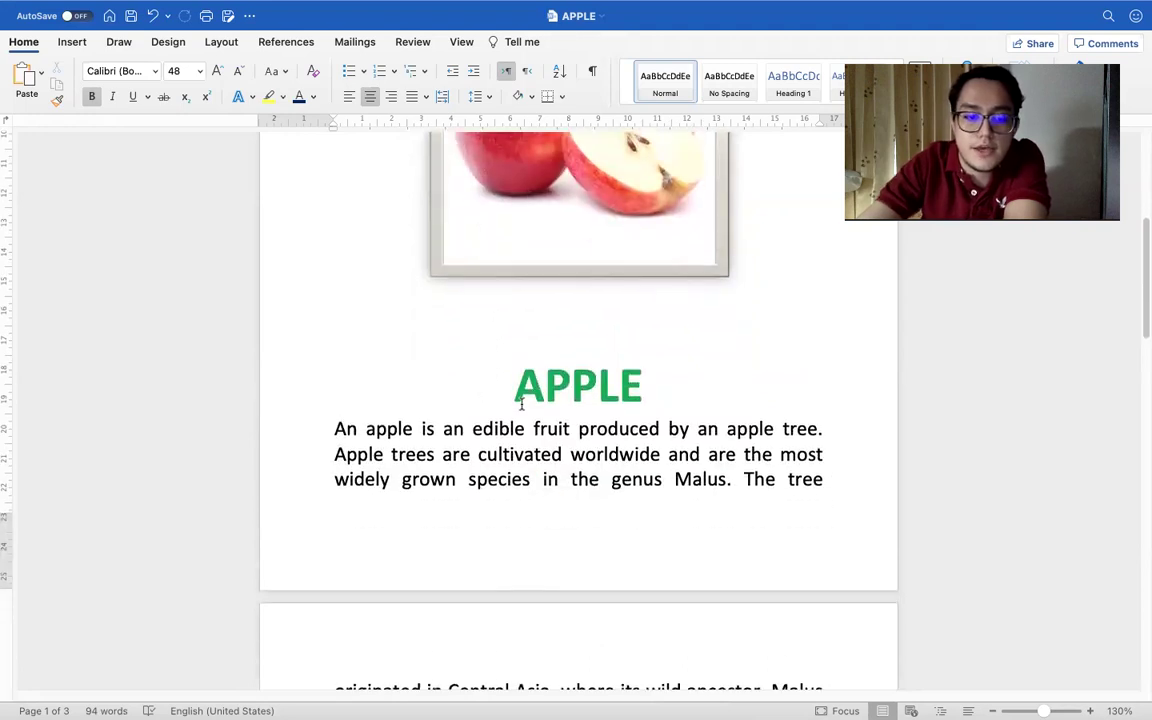
key("super+z")
key("super+y")
key("super+y")
key("super+y")
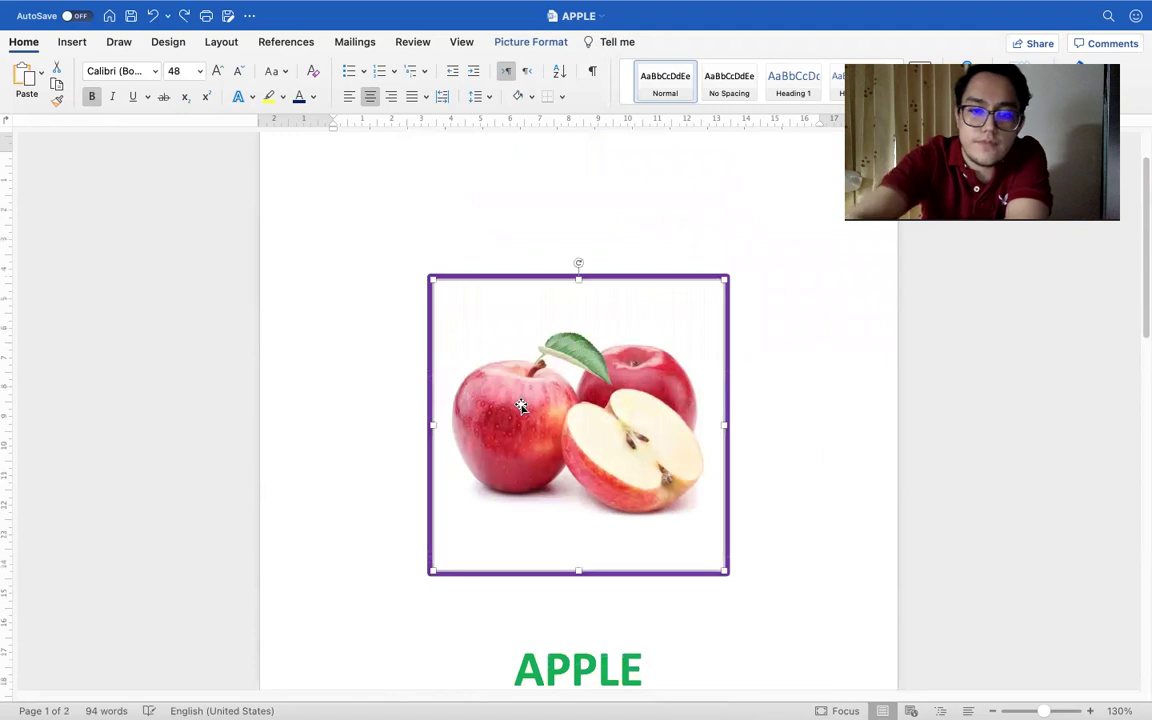
key("super+z")
scroll(521, 405, "down", 10)
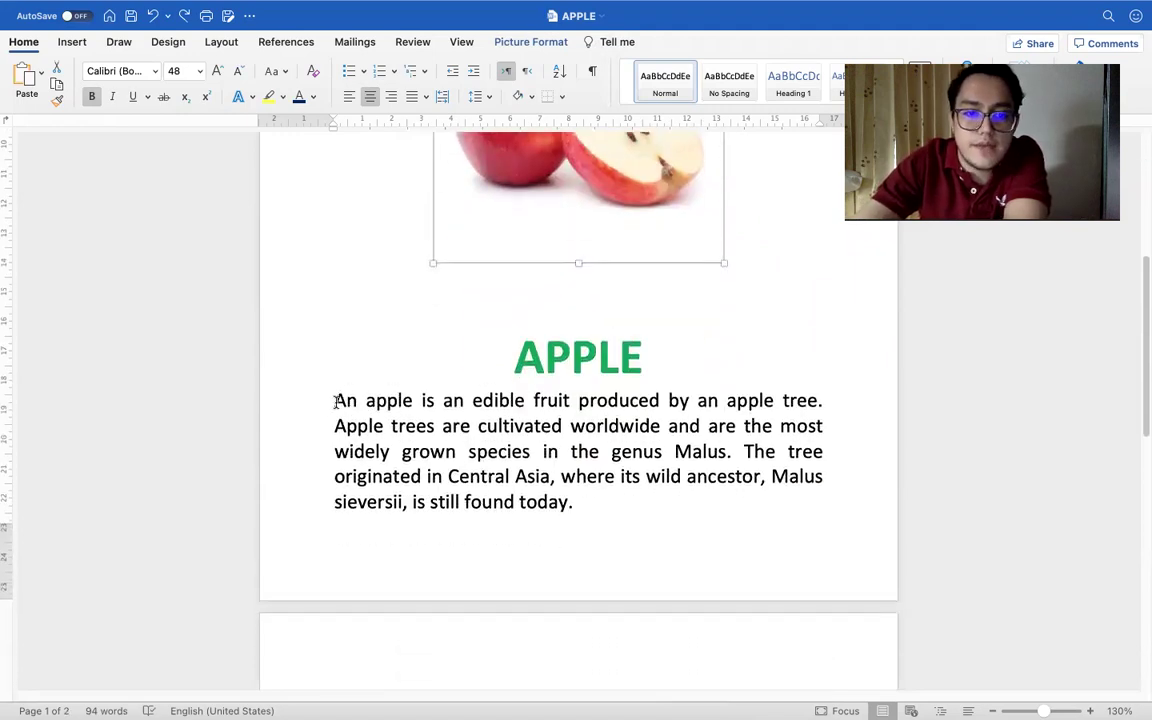
Step: Recolor the APPLE title in standard purple, toggling its bold formatting off and on again
left_click_drag(336, 402, 594, 499)
left_click_drag(641, 357, 543, 354)
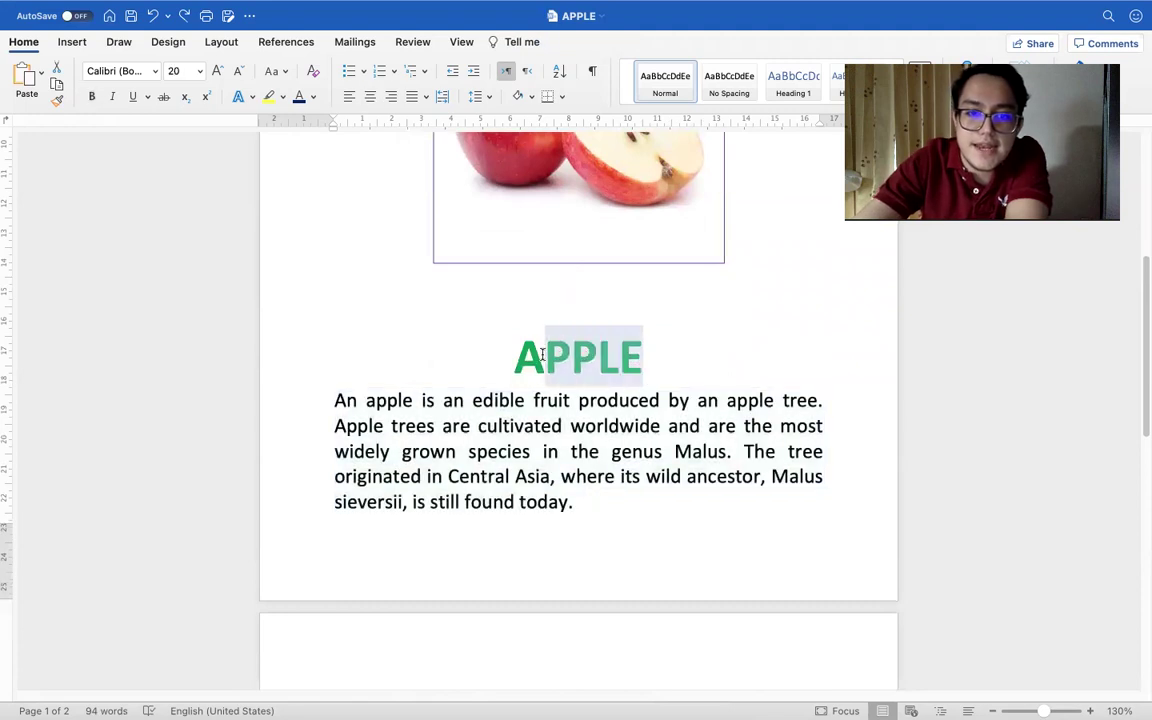
triple_click(543, 354)
left_click(93, 97)
left_click(93, 97)
left_click(315, 97)
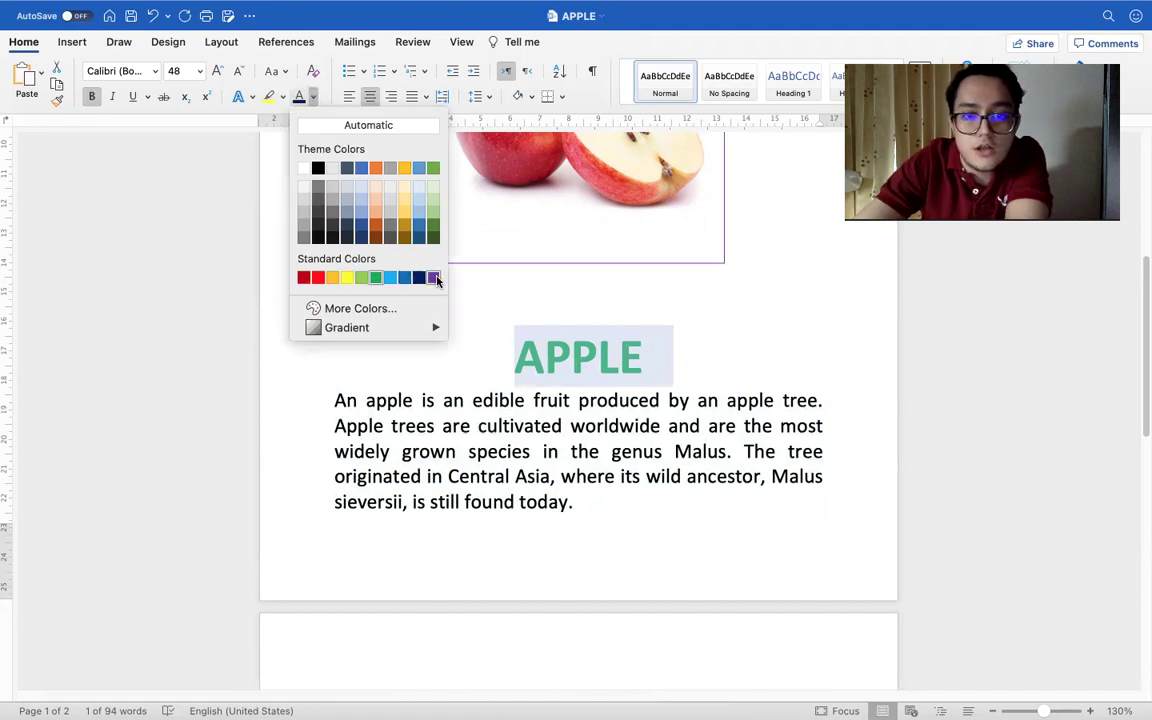
left_click(436, 280)
left_click(530, 400)
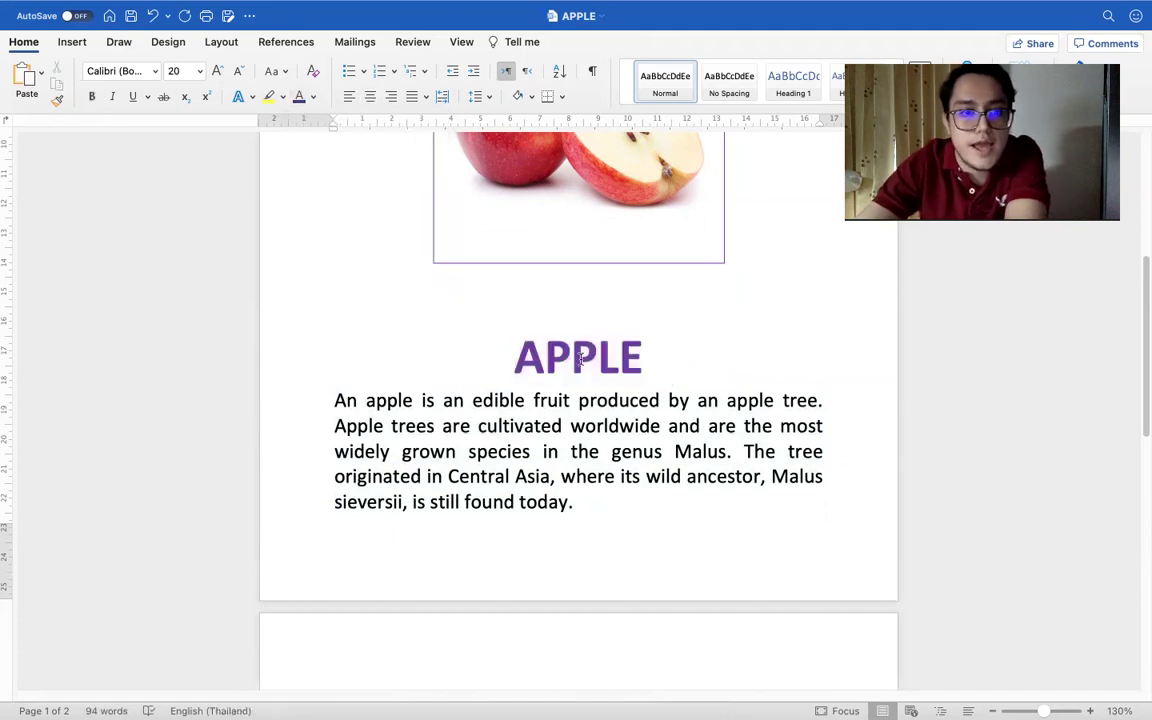
Step: Change the case of the APPLE title to sentence case and return it to uppercase
left_click_drag(670, 357, 514, 357)
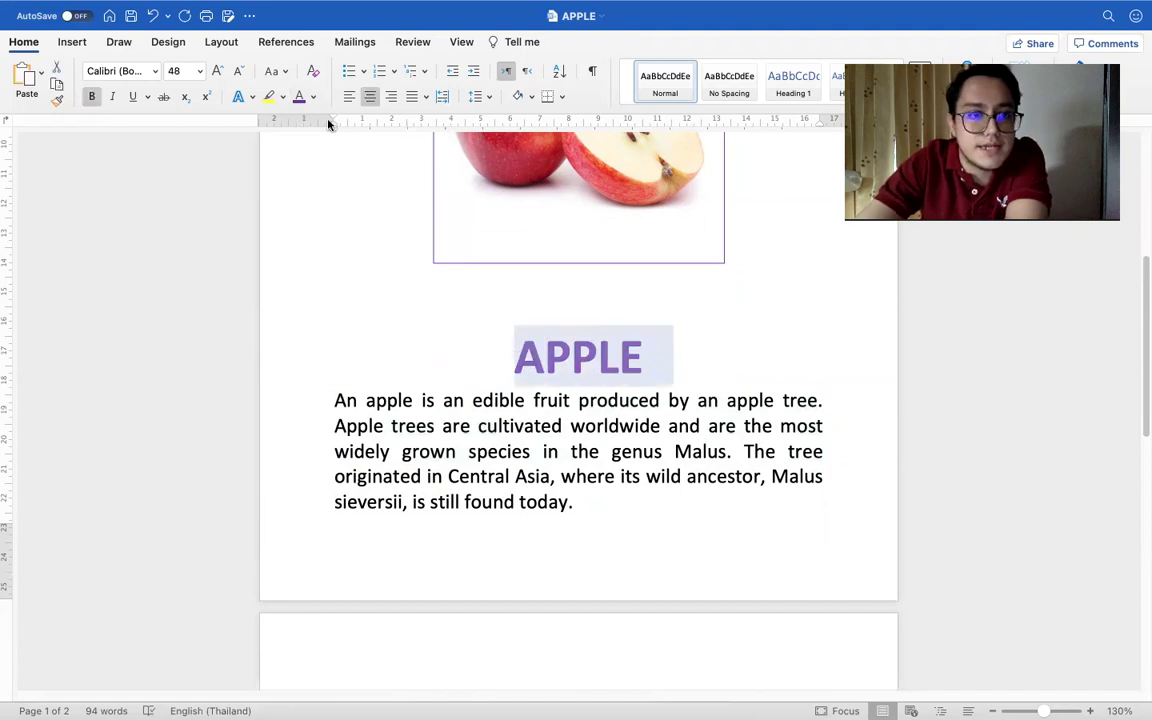
left_click(278, 73)
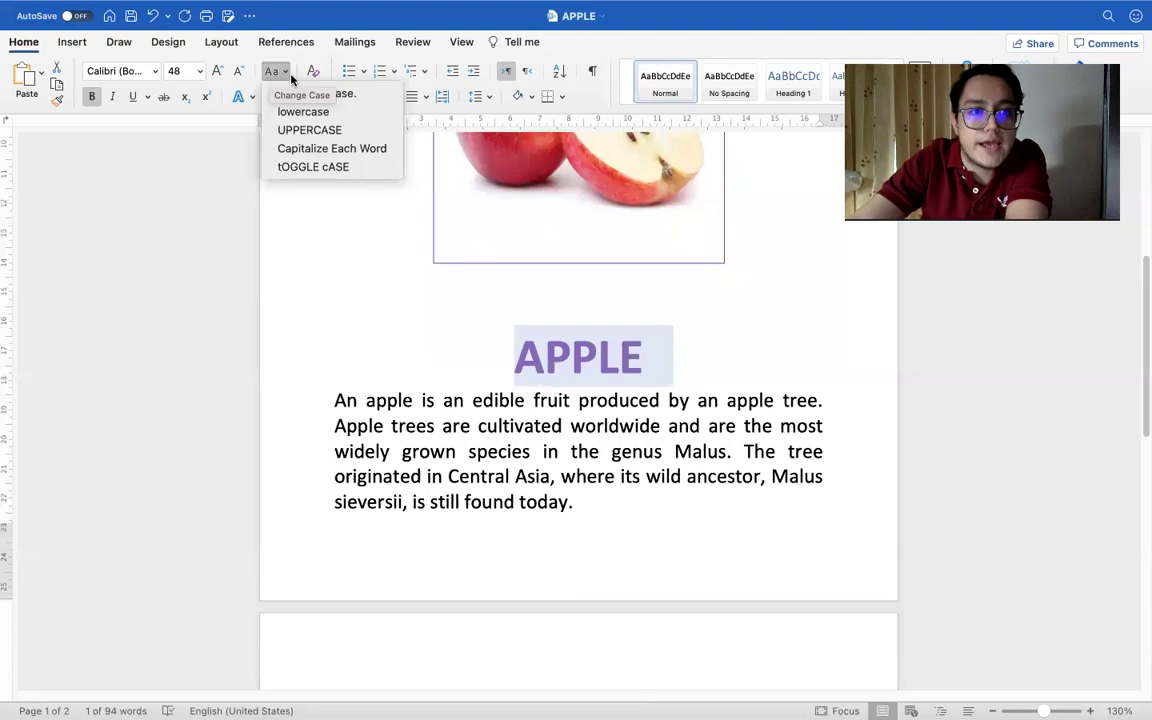
left_click(316, 93)
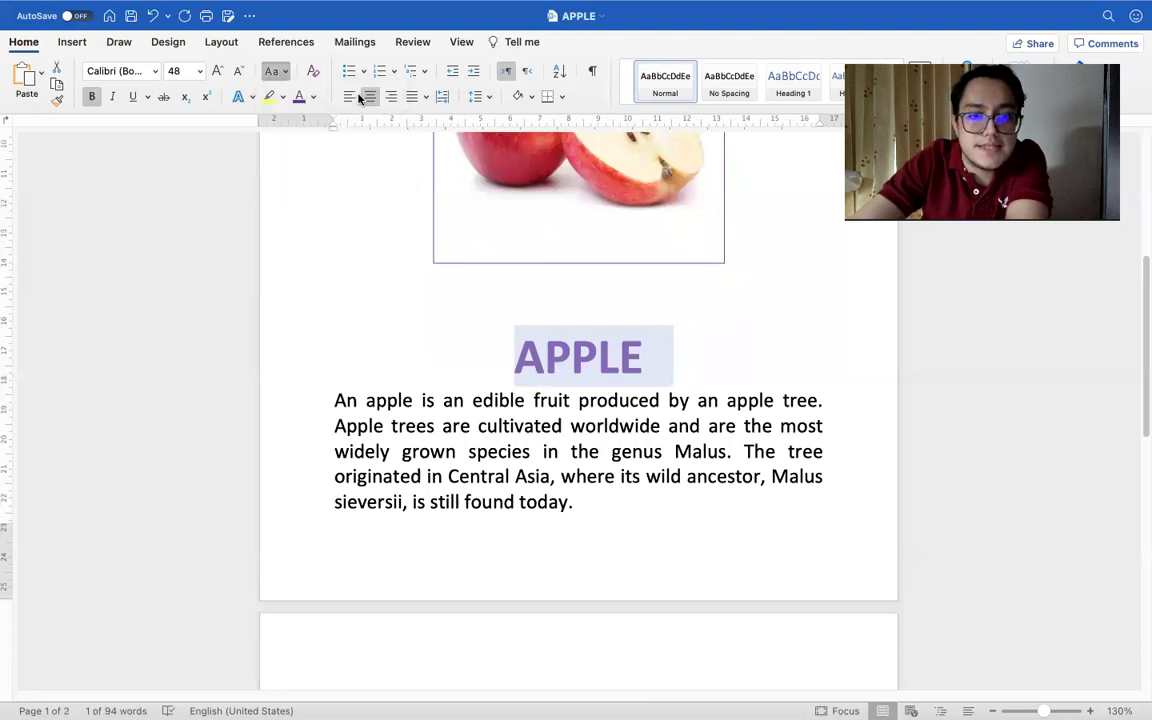
left_click(278, 72)
left_click(300, 128)
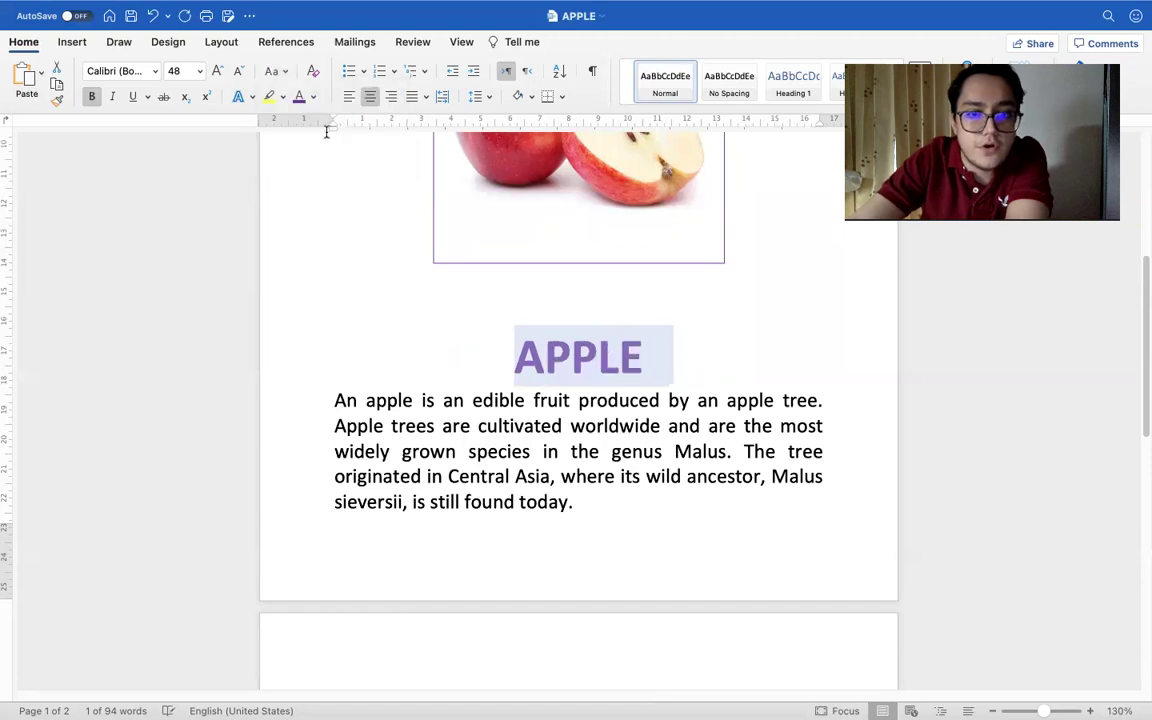
left_click(396, 392)
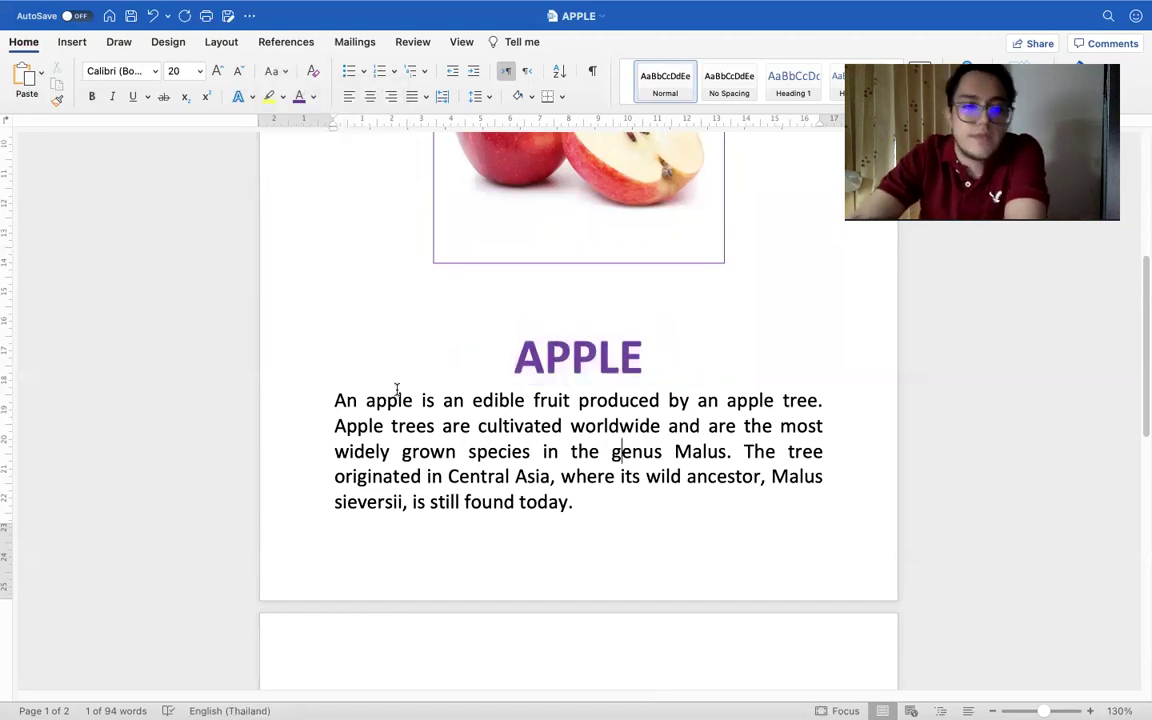
Step: Append the text "One apple a day keeps doctor away" to the end of the paragraph below the APPLE title
left_click_drag(336, 400, 648, 496)
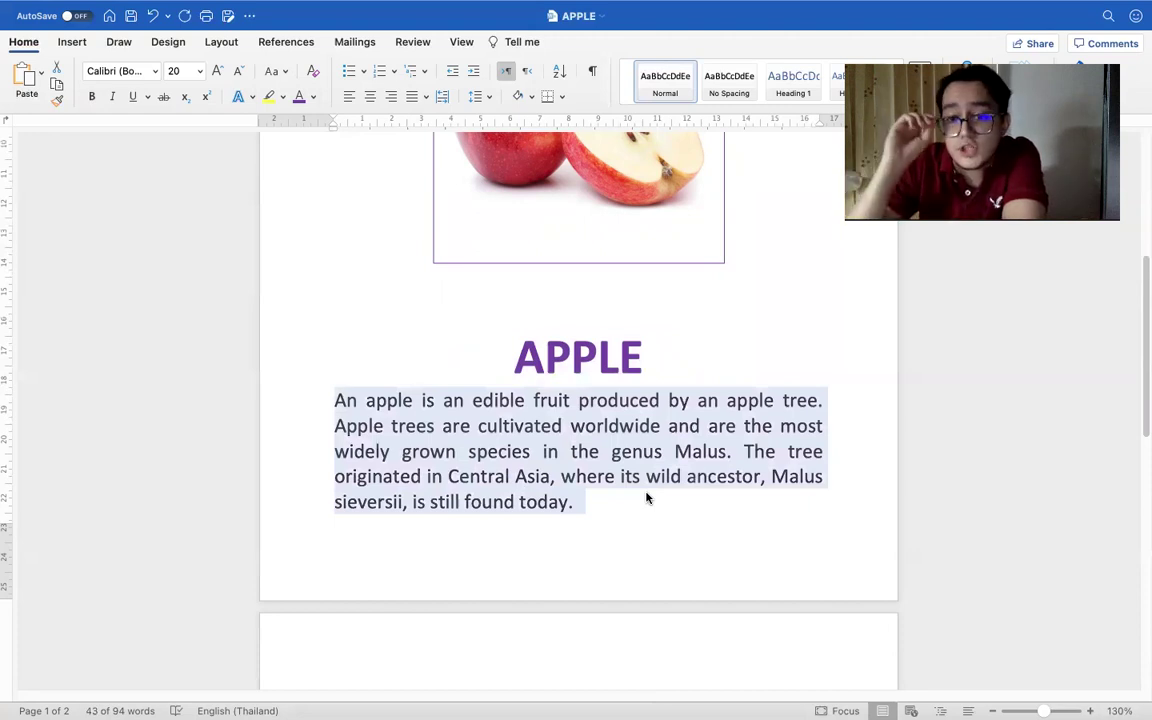
left_click(588, 501)
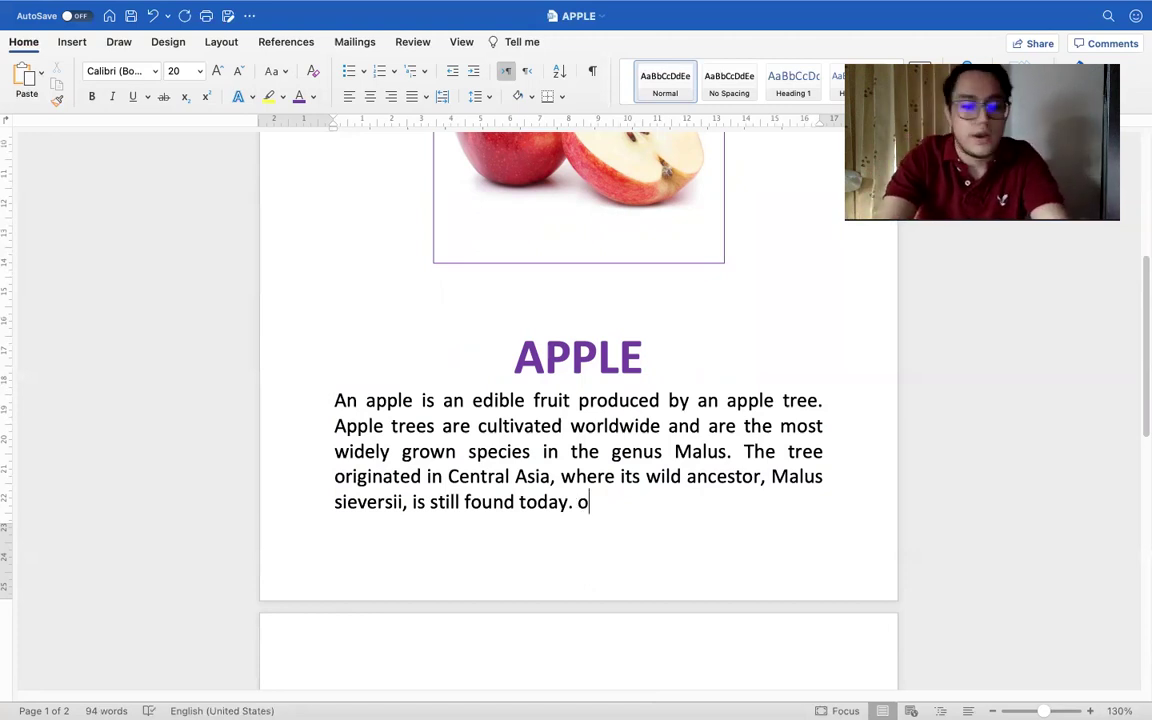
key("BackSpace")
type("one ")
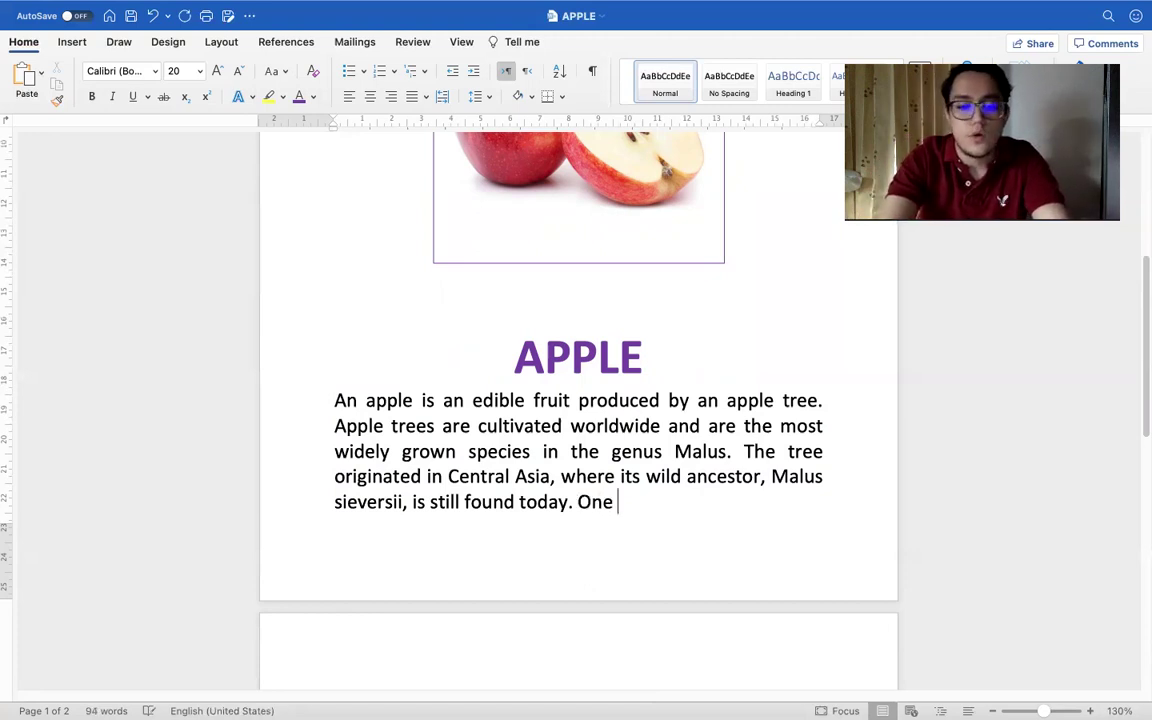
type("applw")
key("BackSpace")
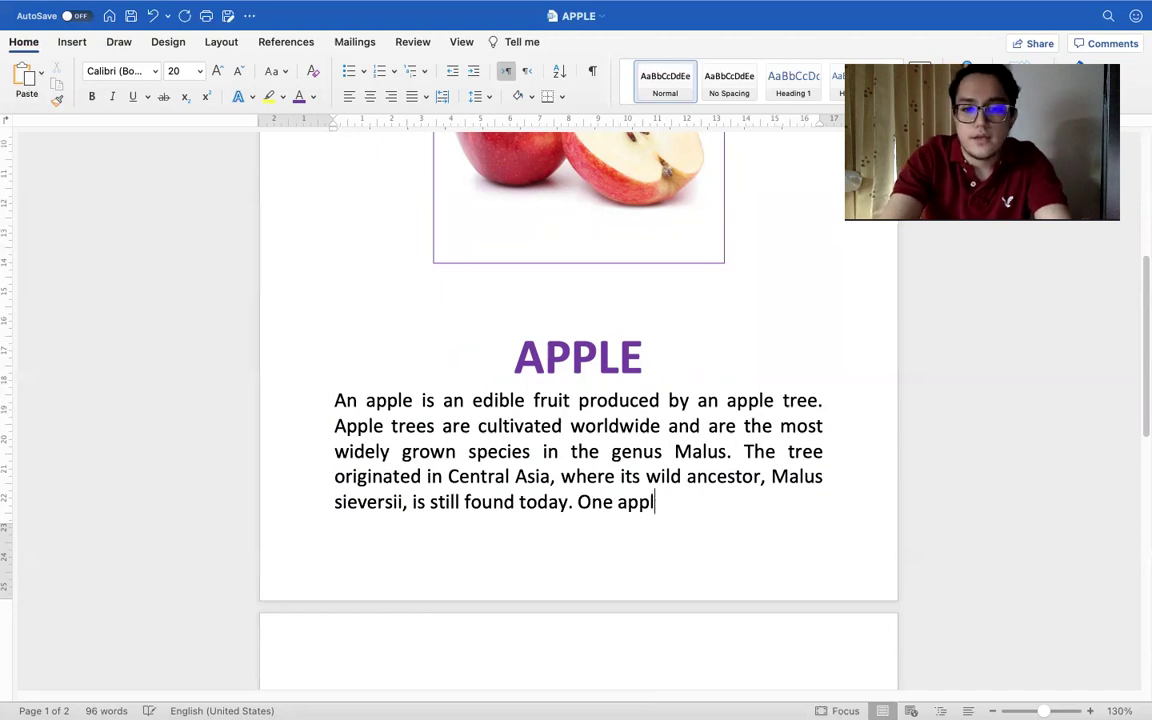
type("e a day kkeep")
key("BackSpace")
key("BackSpace")
key("BackSpace")
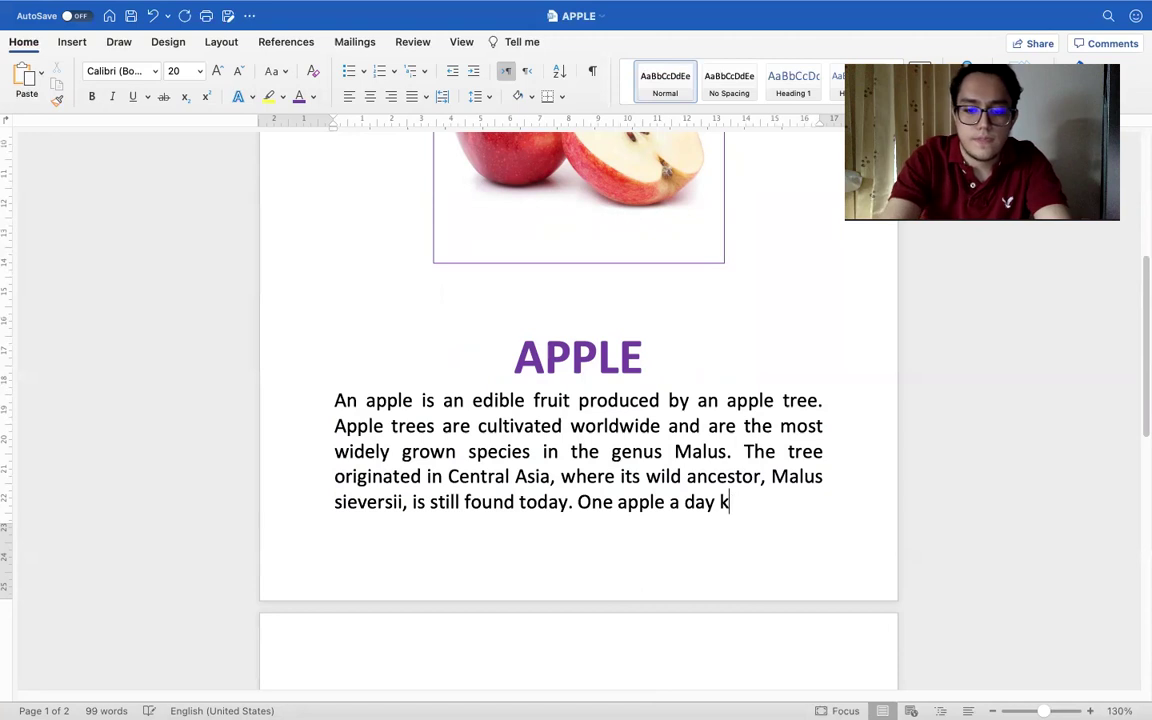
type("eps doctor ")
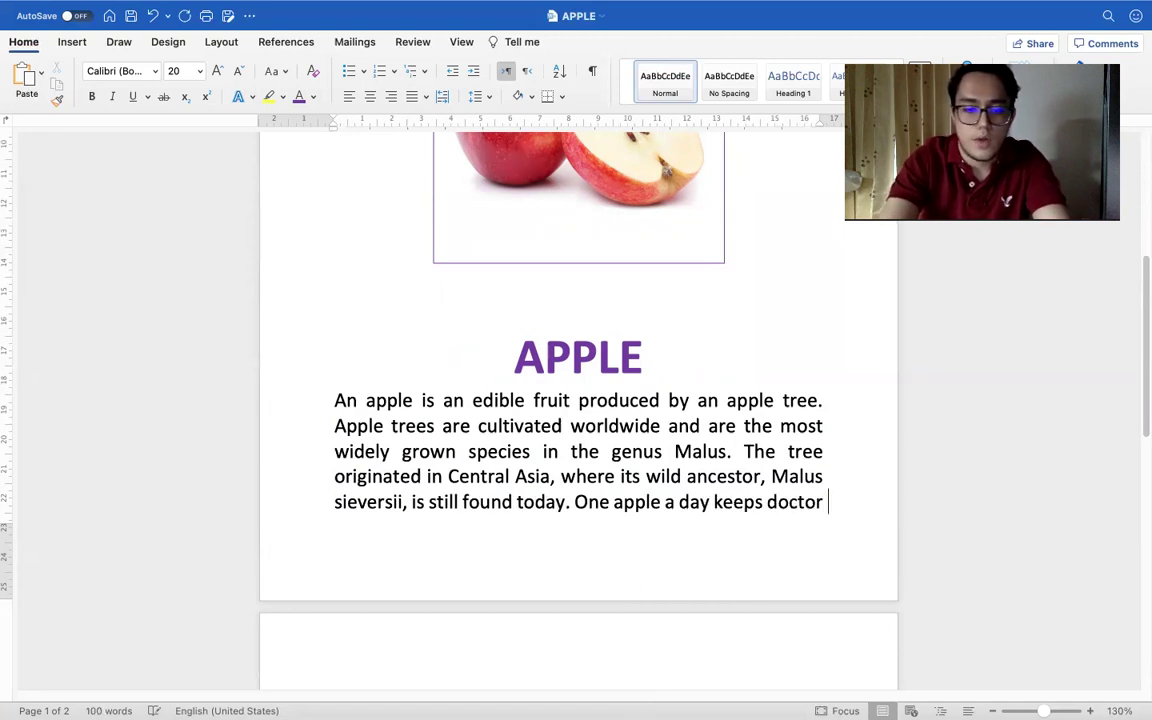
type("away")
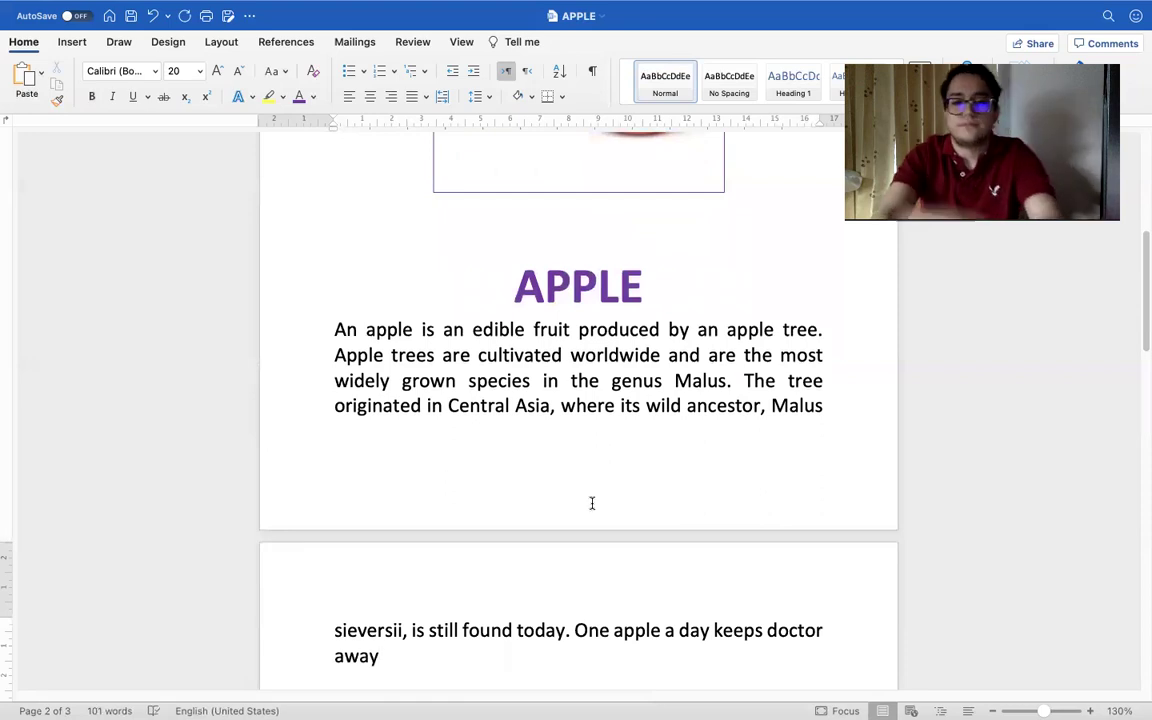
Step: Remove the empty line above the APPLE title and end the paragraph below it with a period
scroll(617, 504, "down", 2)
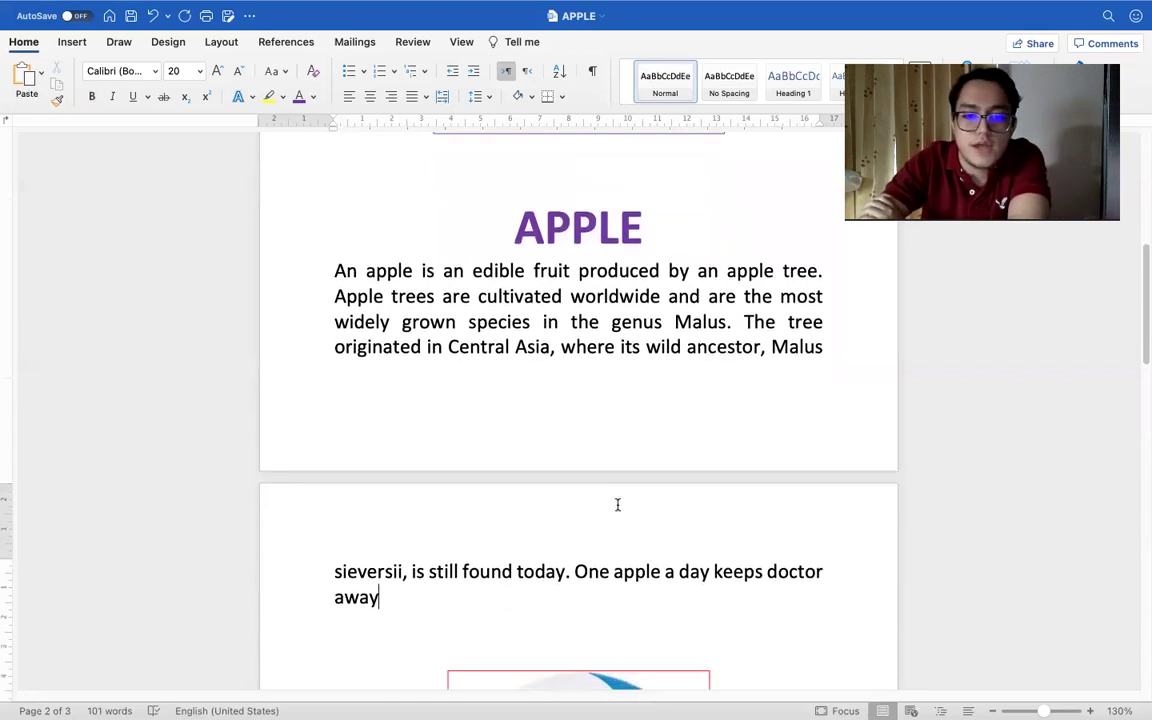
scroll(617, 504, "up", 5)
scroll(617, 504, "down", 3)
scroll(617, 504, "up", 1)
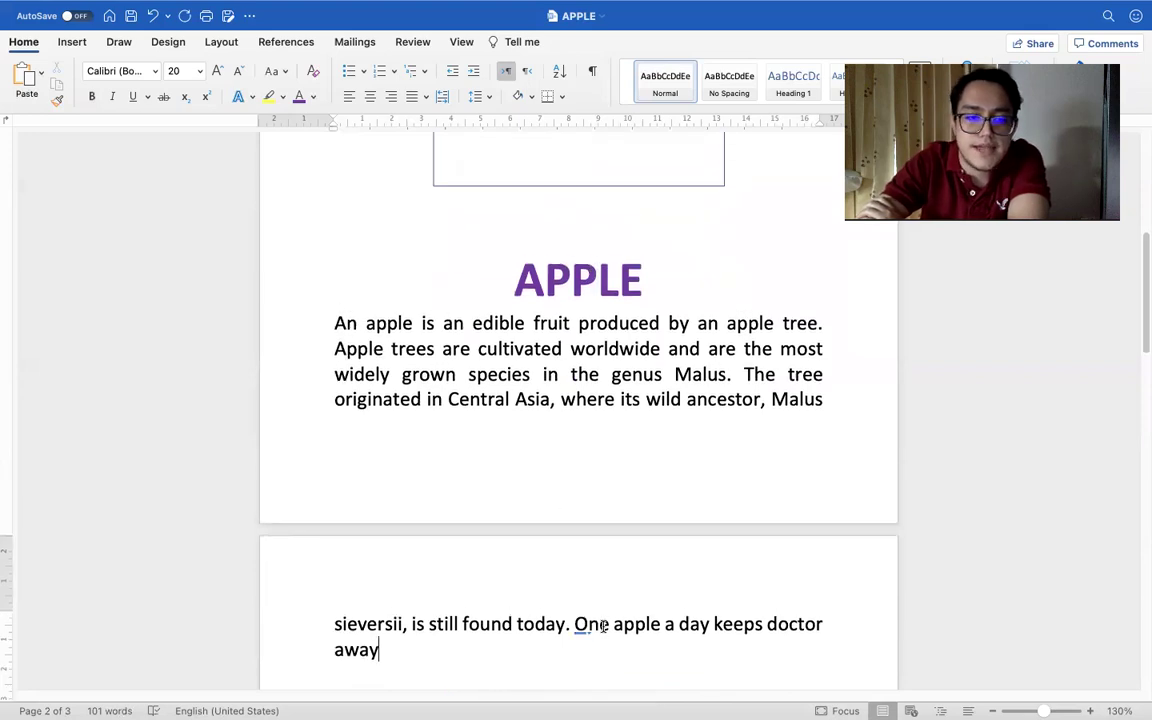
left_click(589, 212)
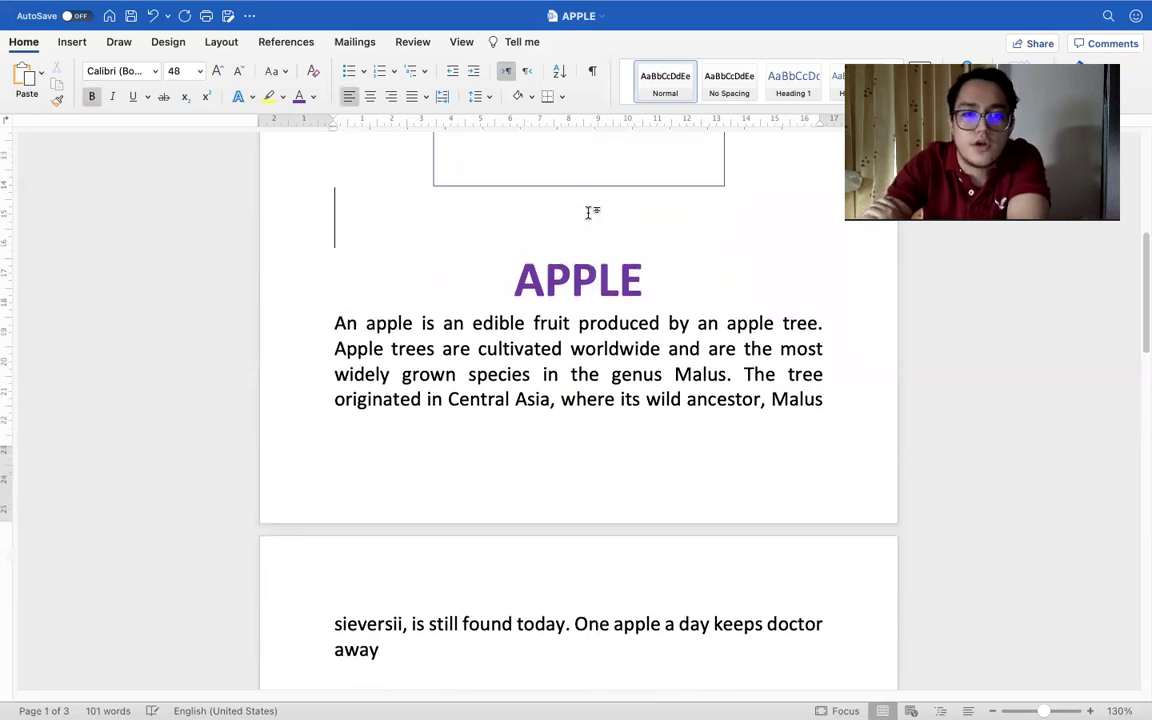
key("BackSpace")
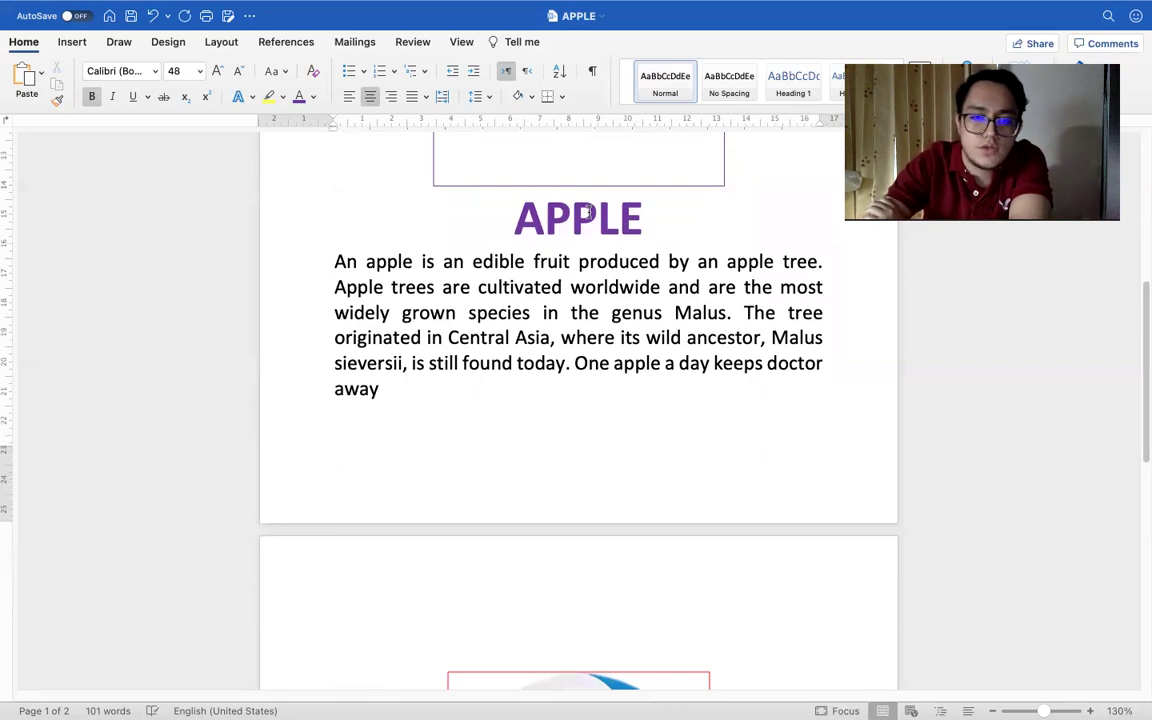
key("super+z")
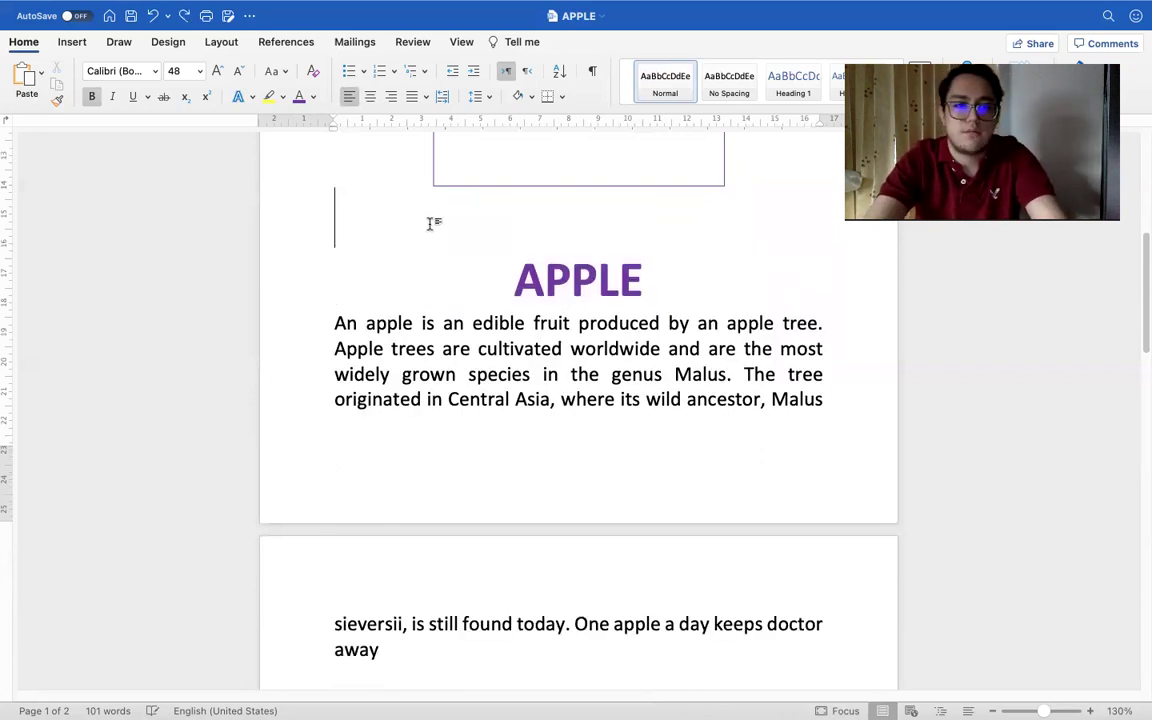
key("BackSpace")
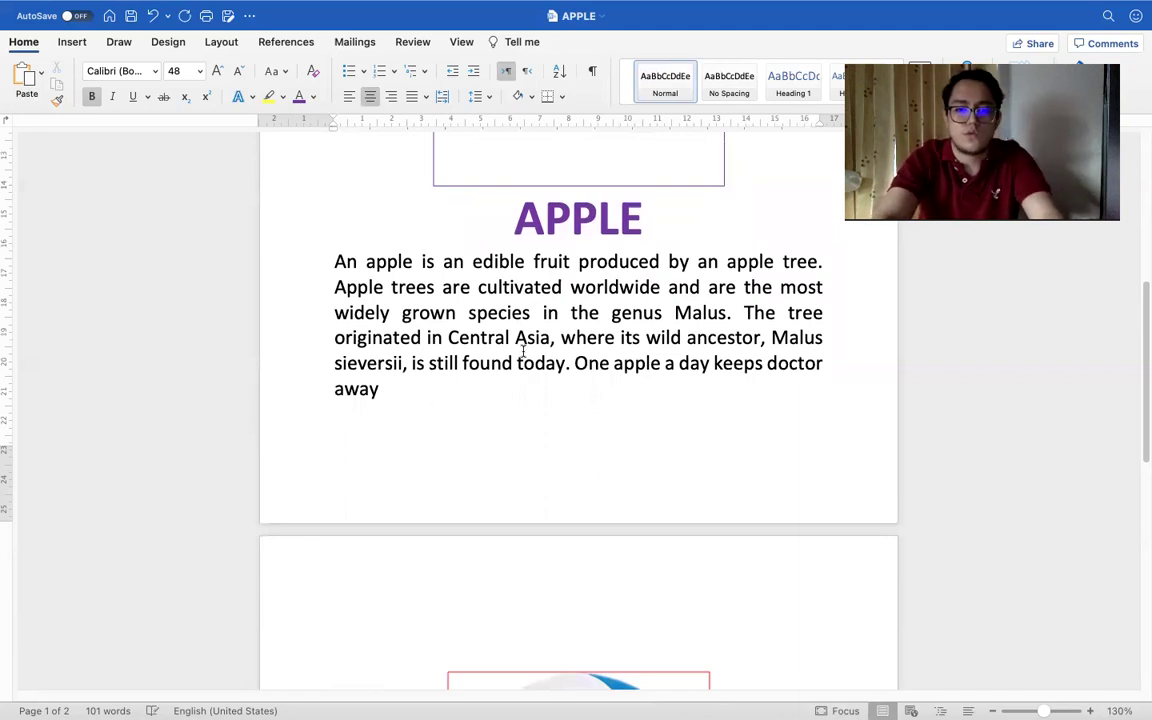
left_click(427, 387)
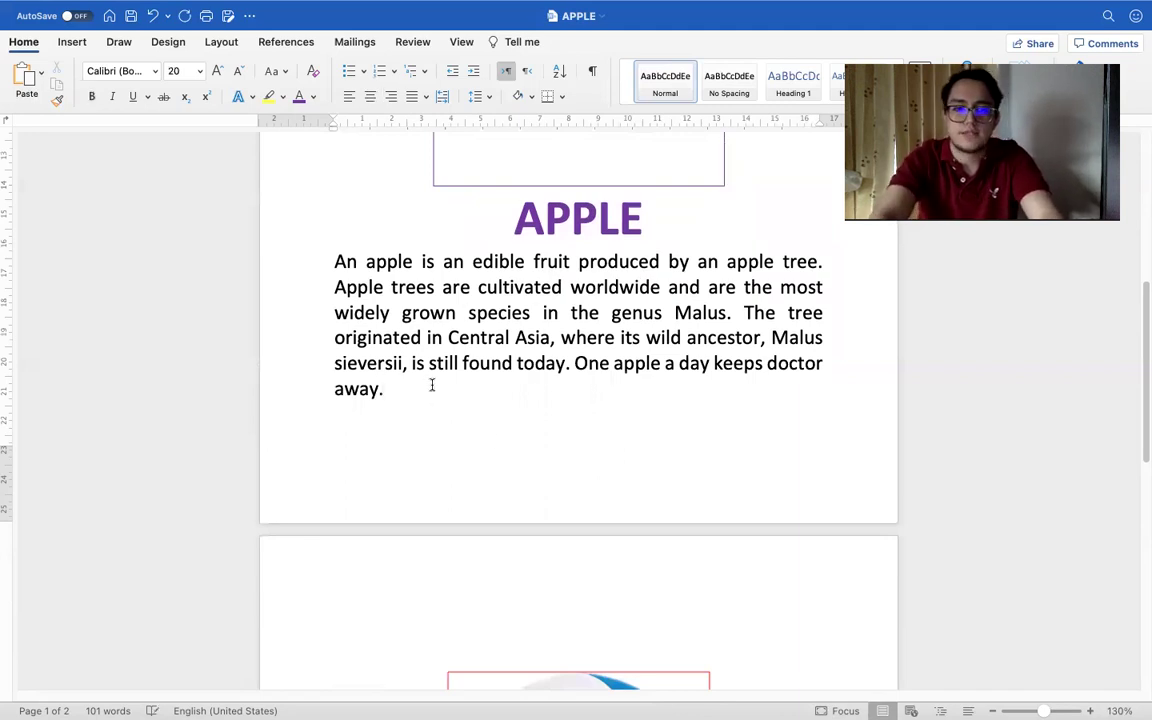
Step: Review the document's layout from the apple picture down to the end of the BALL section
scroll(466, 357, "up", 5)
scroll(466, 357, "up", 3)
scroll(465, 357, "down", 5)
scroll(489, 296, "up", 5)
scroll(489, 296, "down", 5)
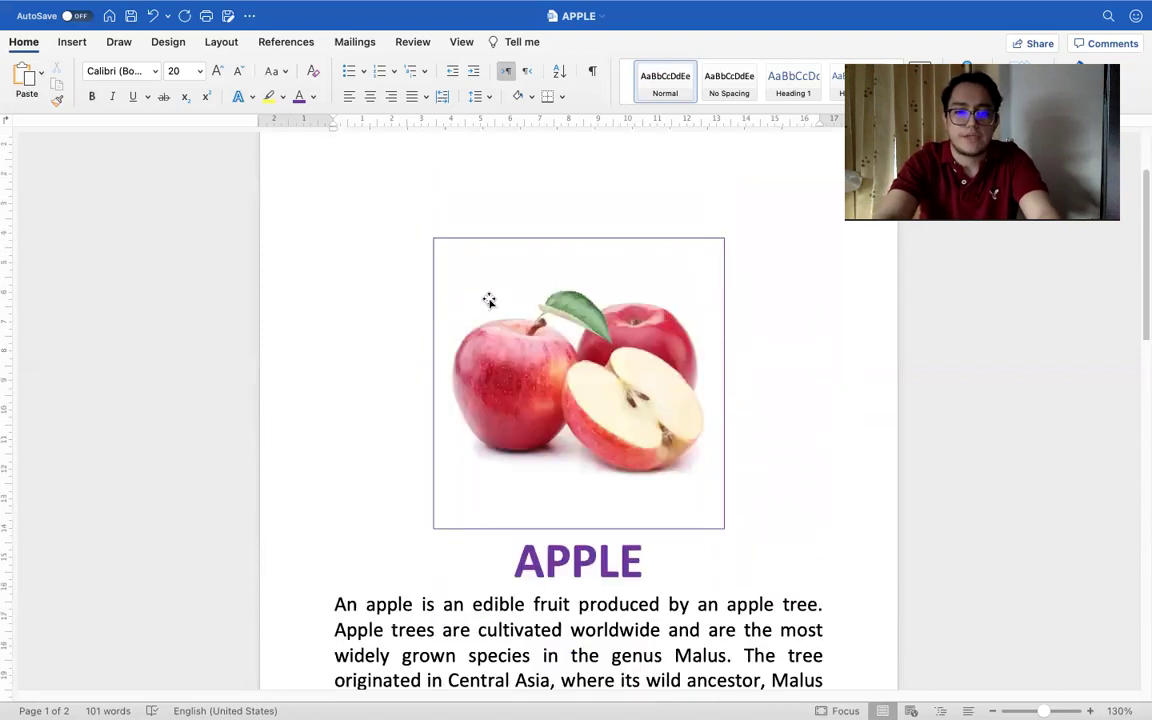
scroll(489, 300, "up", 1)
scroll(489, 300, "down", 2)
scroll(489, 300, "down", 10)
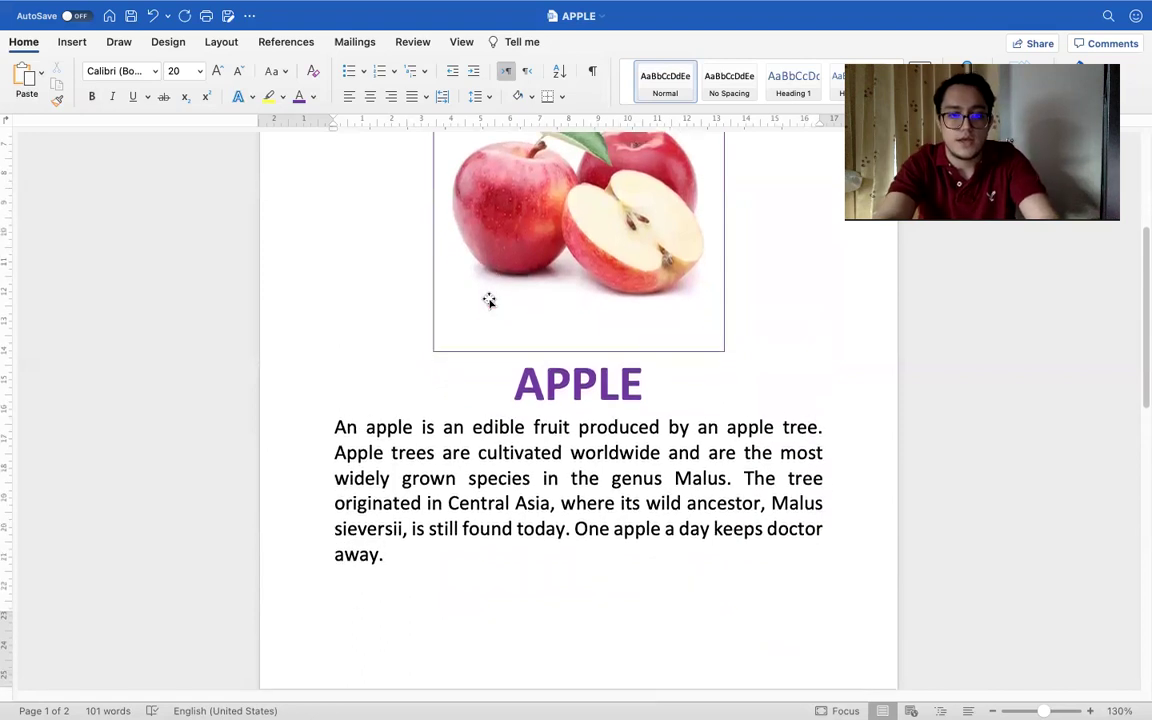
scroll(489, 298, "down", 15)
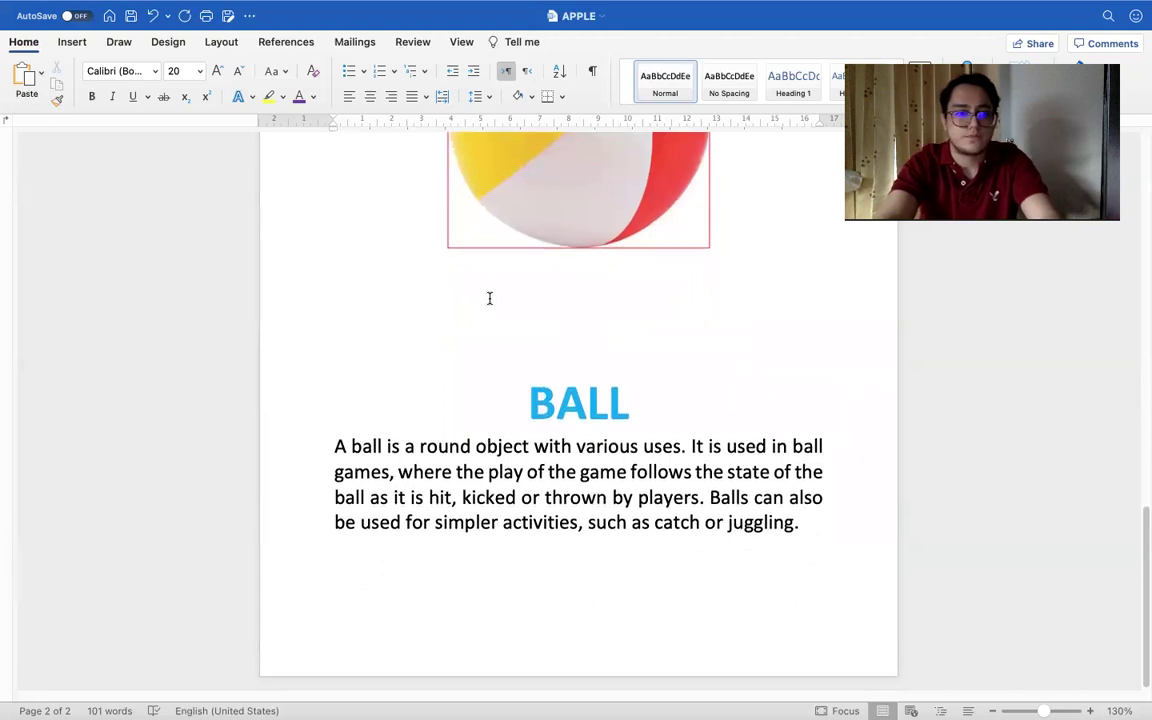
Step: Take the document out of full screen, switch to the Example folder in Finder and select the cat picture 67586673.jpg.webp
left_click(50, 34)
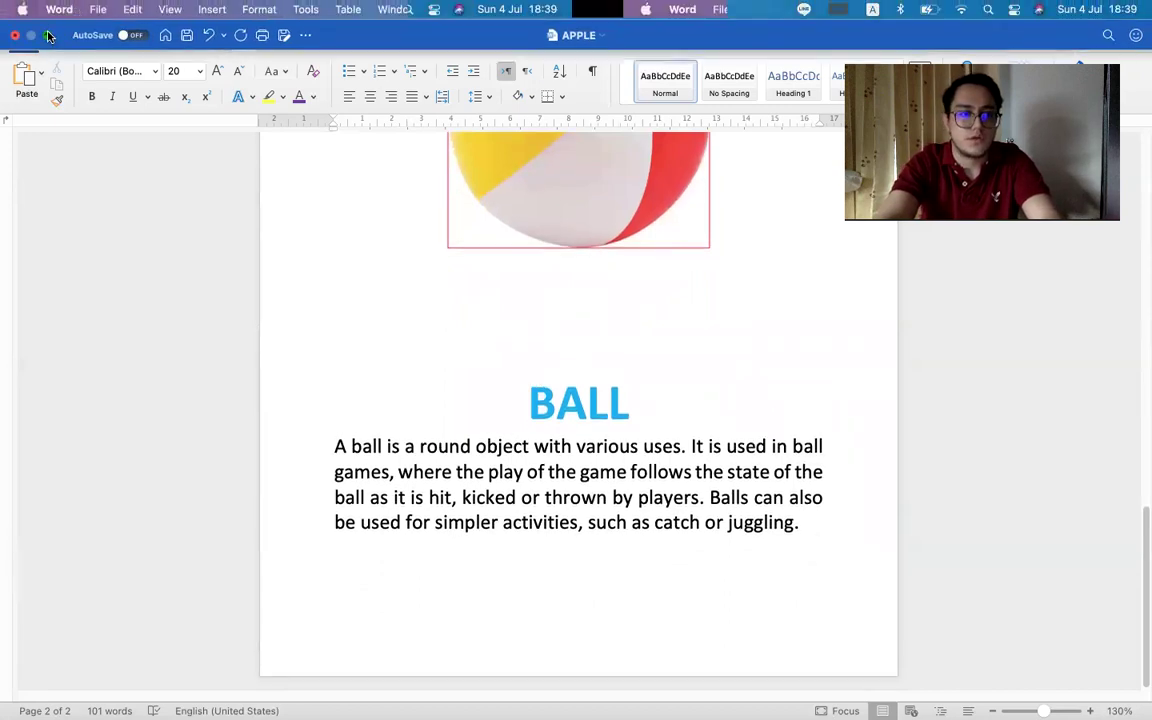
left_click(662, 374)
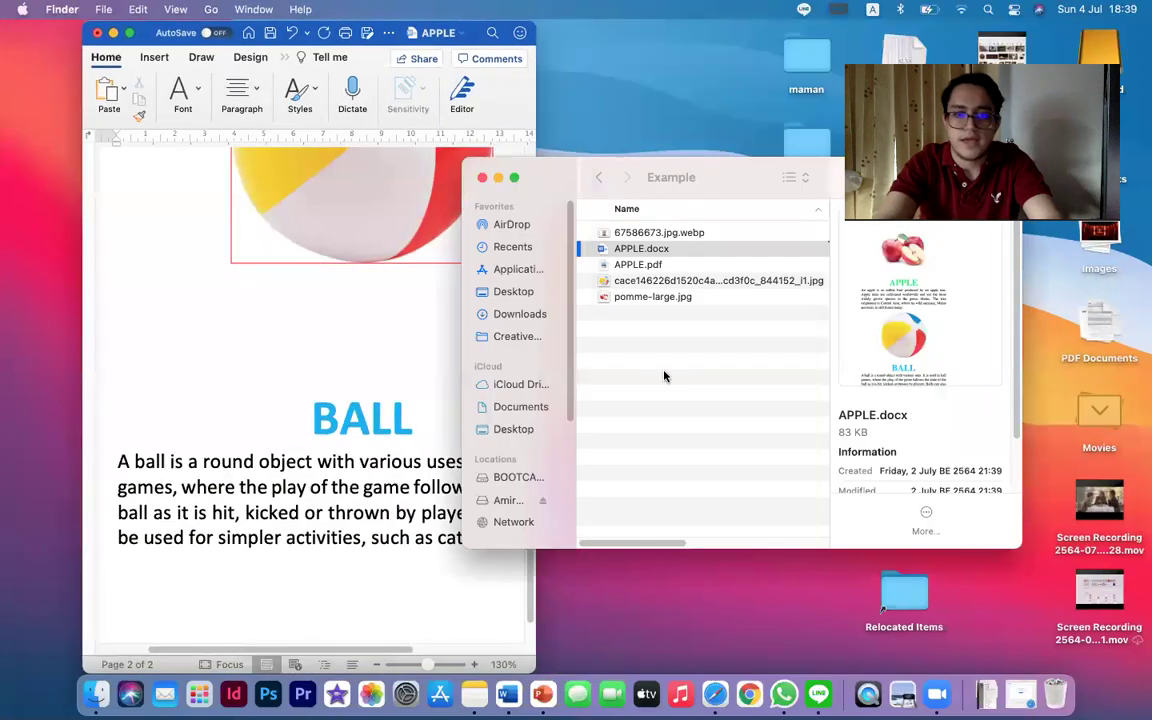
left_click(655, 299)
left_click(646, 281)
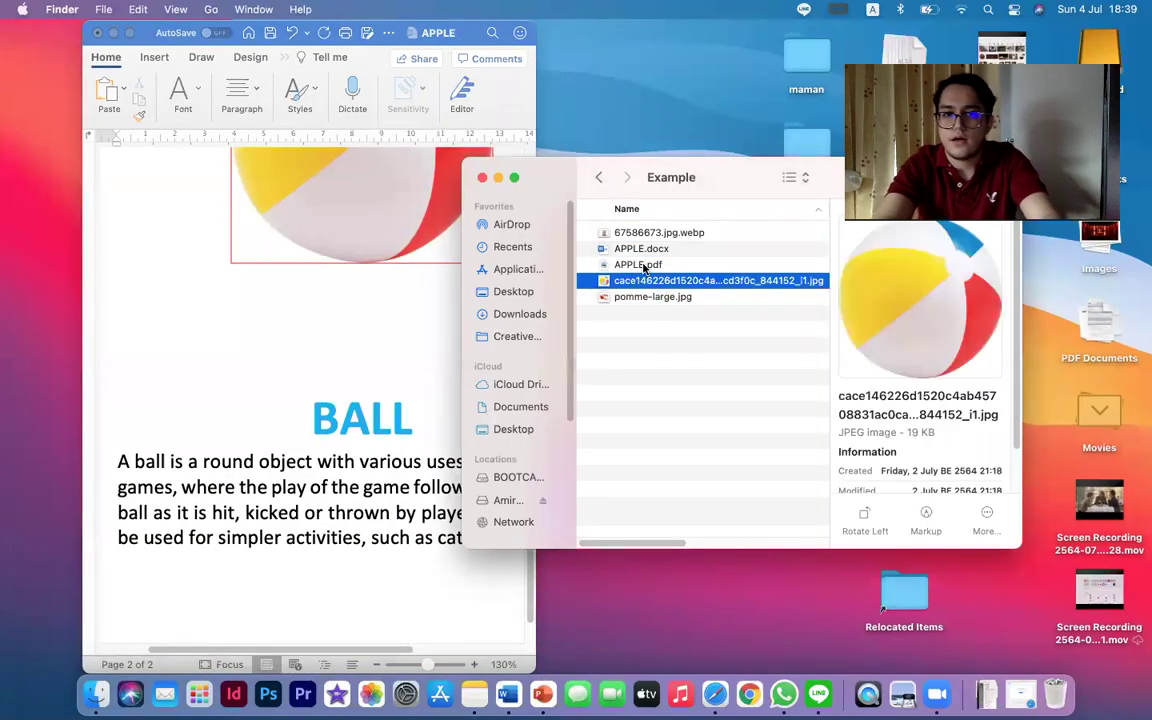
left_click(645, 266)
left_click(646, 234)
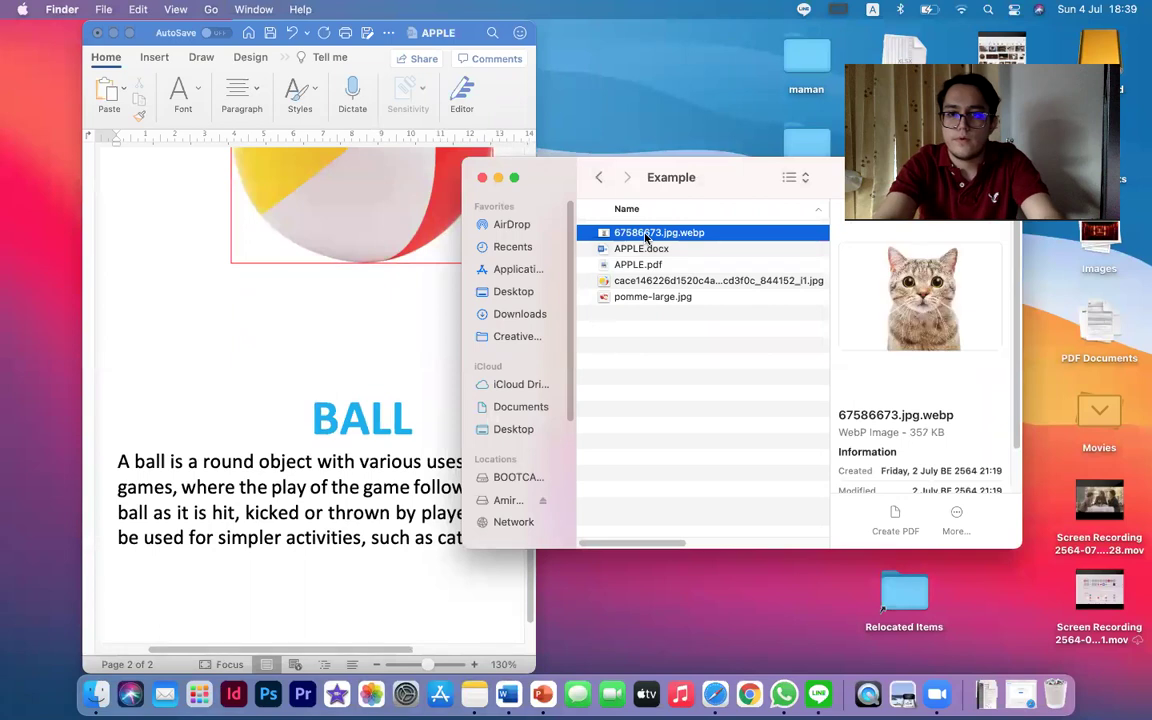
Step: Add a page break below the BALL paragraph and insert the cat picture 67586673.jpg.webp on the new page, restoring full screen
scroll(281, 542, "down", 3)
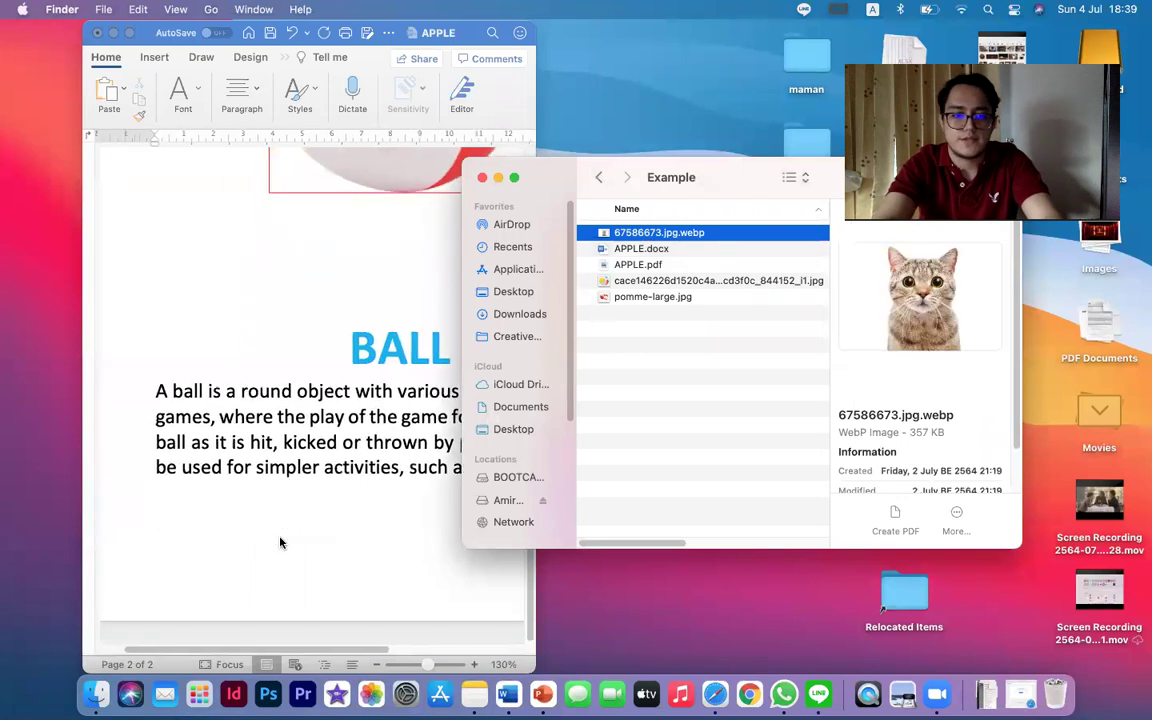
left_click(322, 489)
scroll(330, 480, "right", 5)
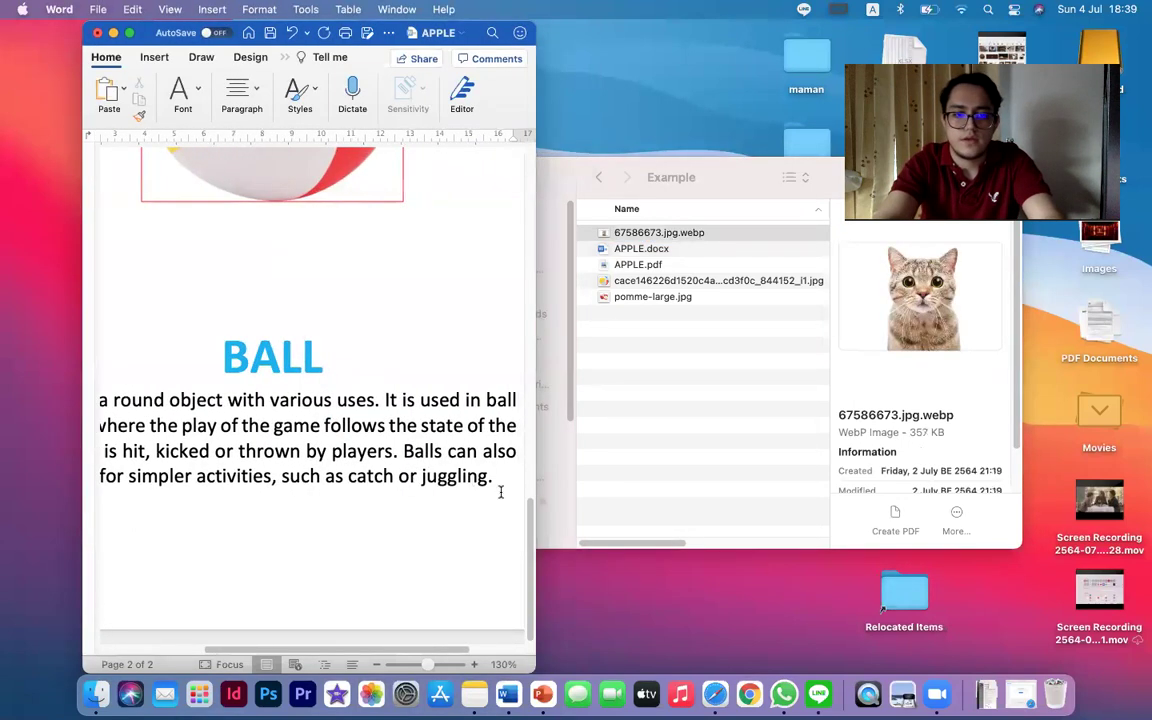
key("Home")
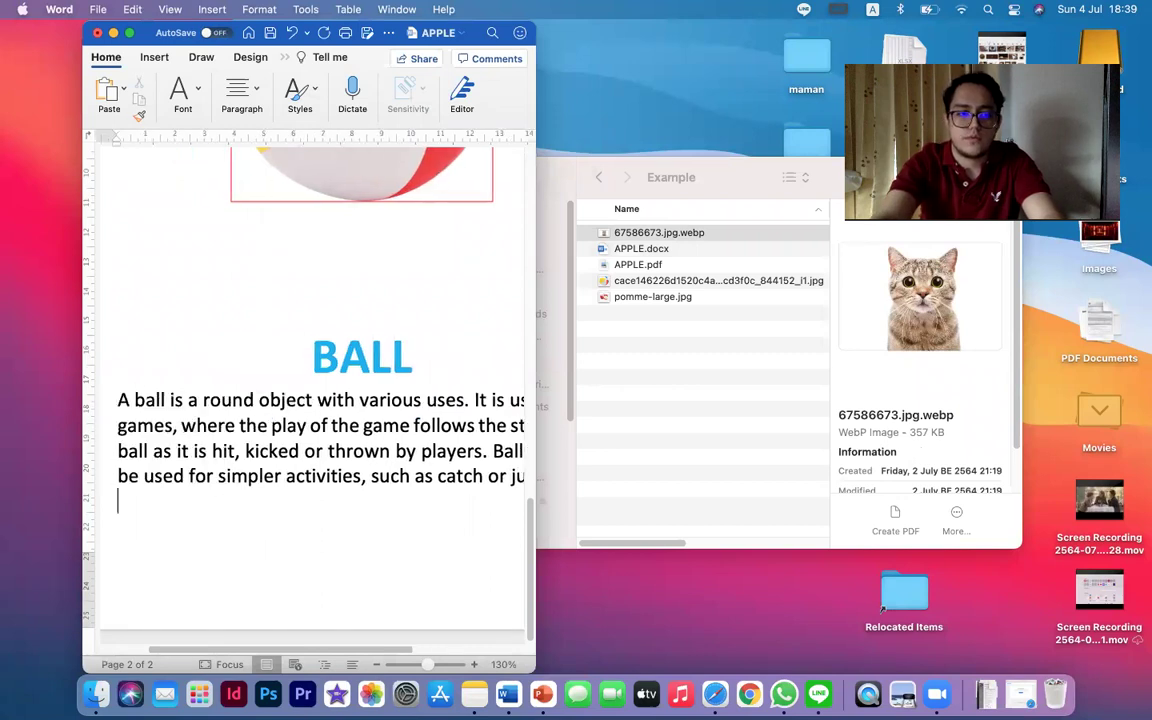
key("super+Return")
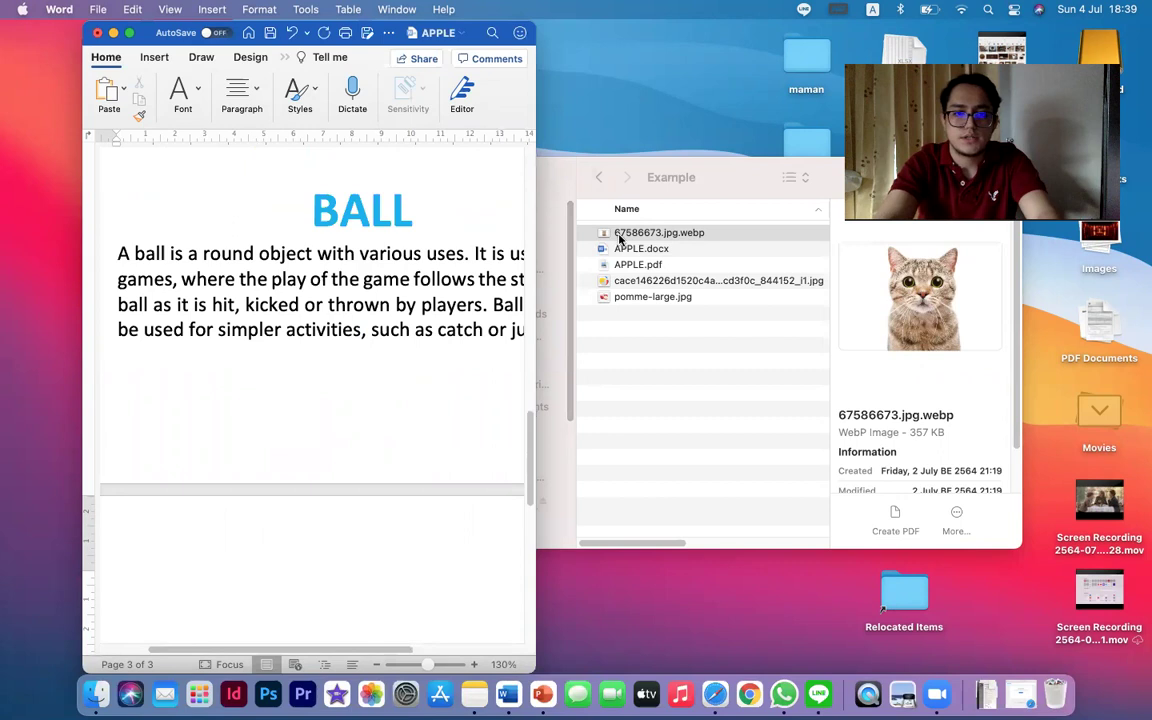
left_click_drag(627, 236, 310, 549)
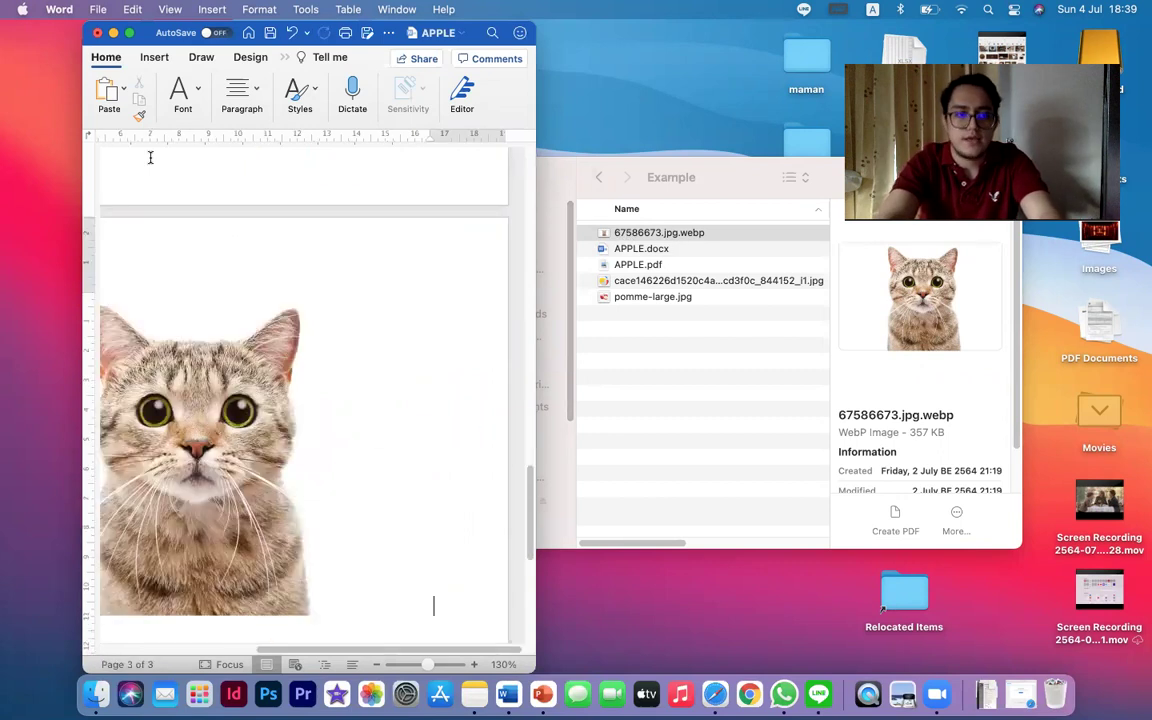
left_click(131, 33)
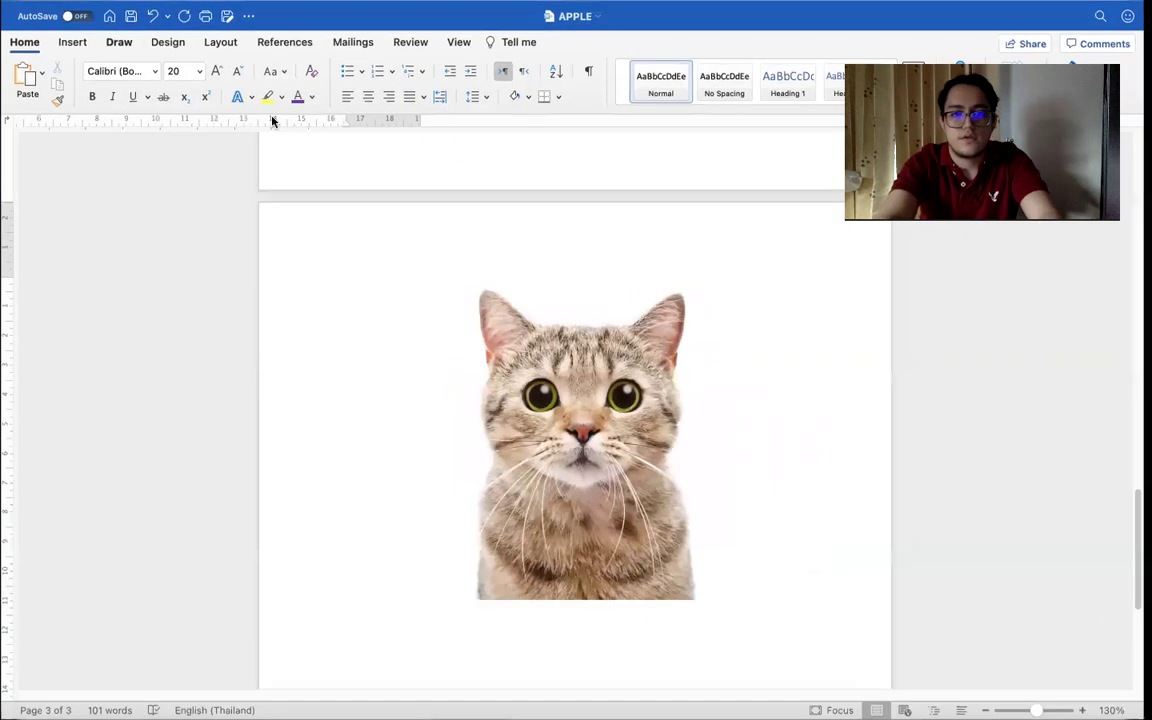
Step: Give the cat picture a standard red outline
left_click(495, 343)
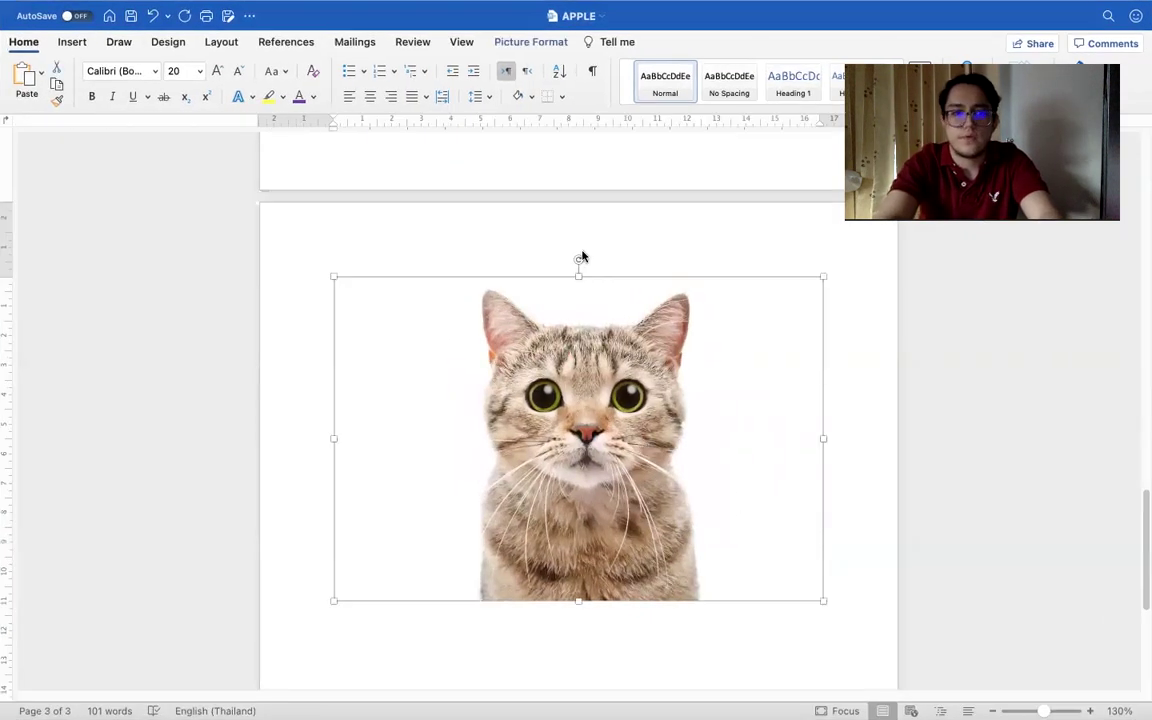
left_click(531, 44)
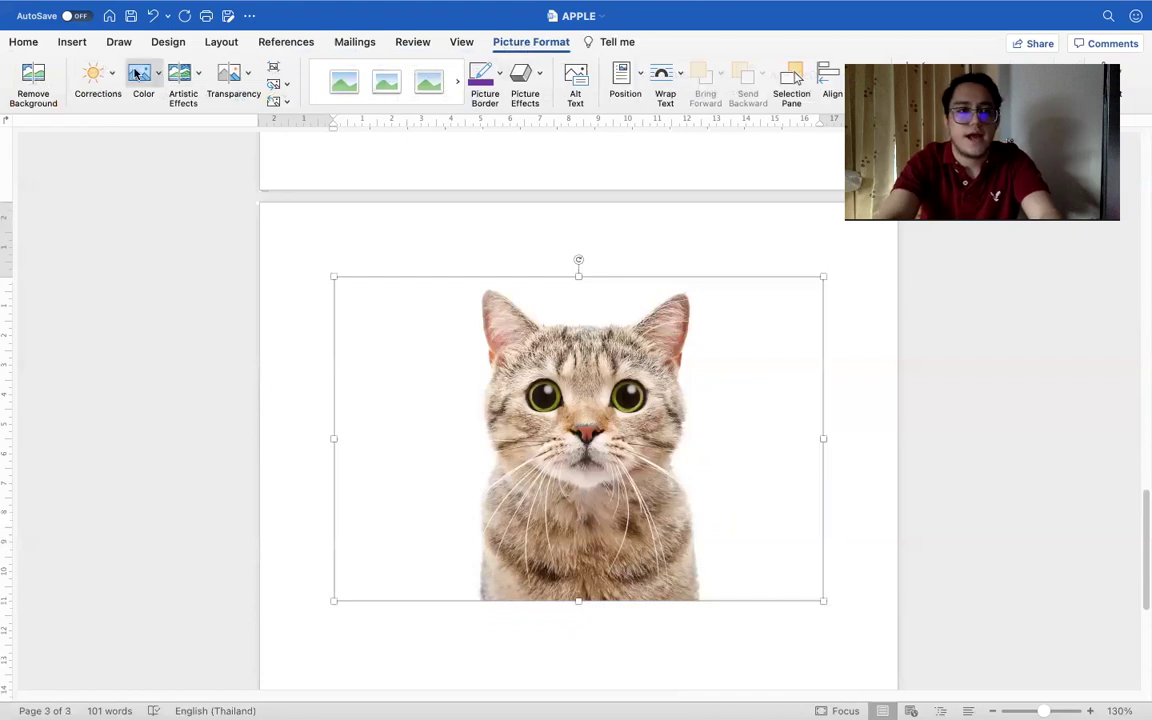
left_click(503, 72)
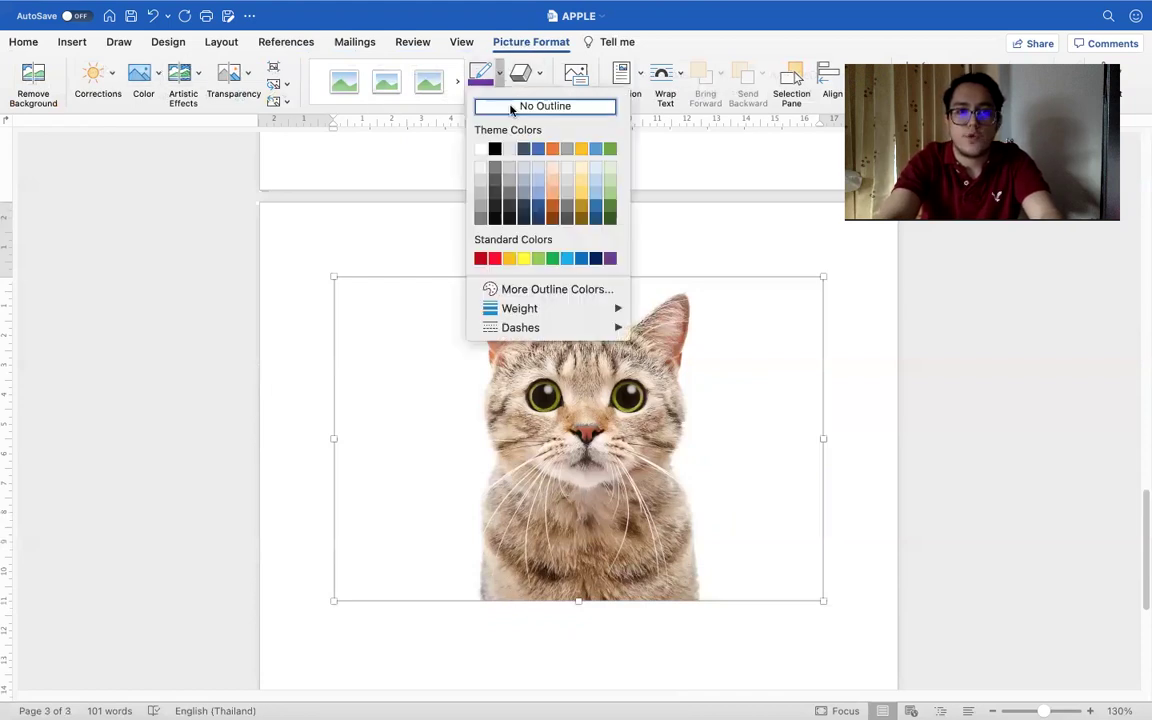
left_click(856, 419)
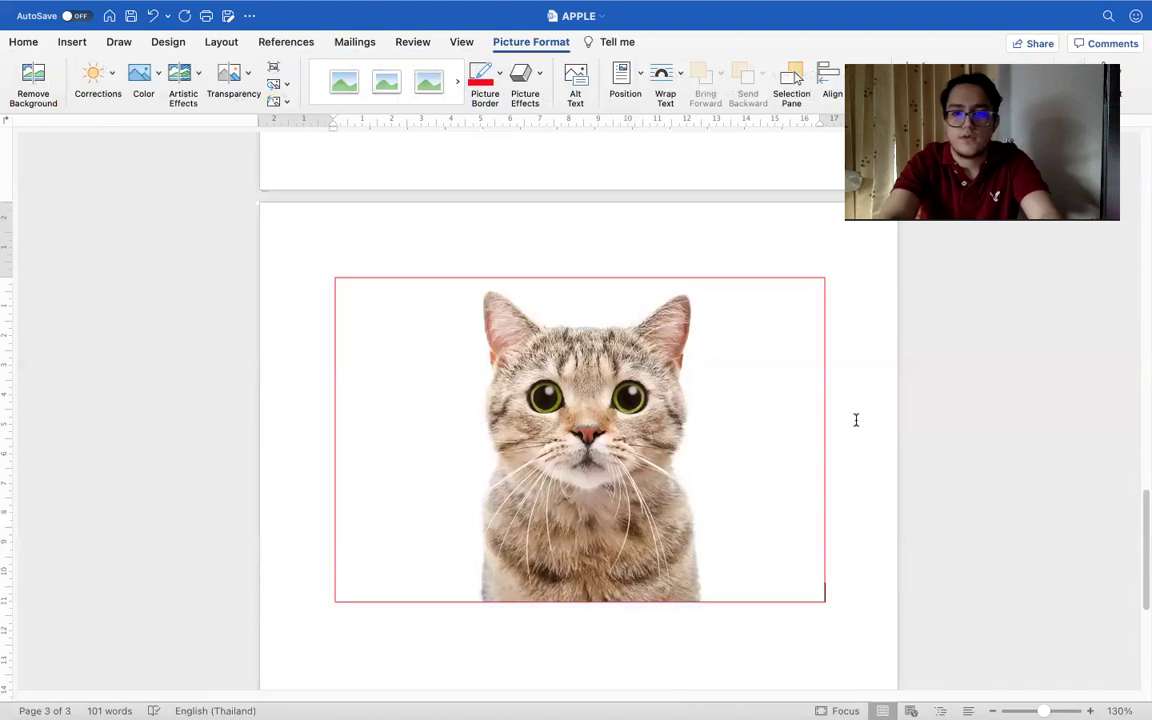
Step: Enter the title CAT in capitals on a new line below the cat picture
scroll(796, 454, "down", 3)
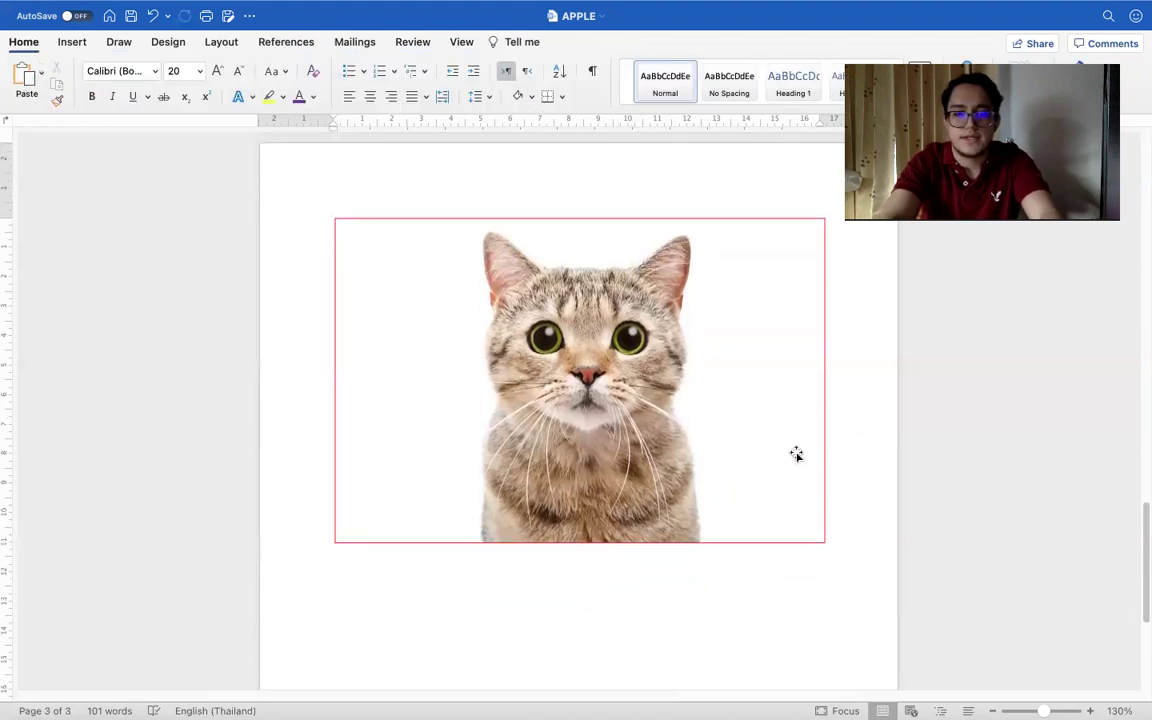
key("Return")
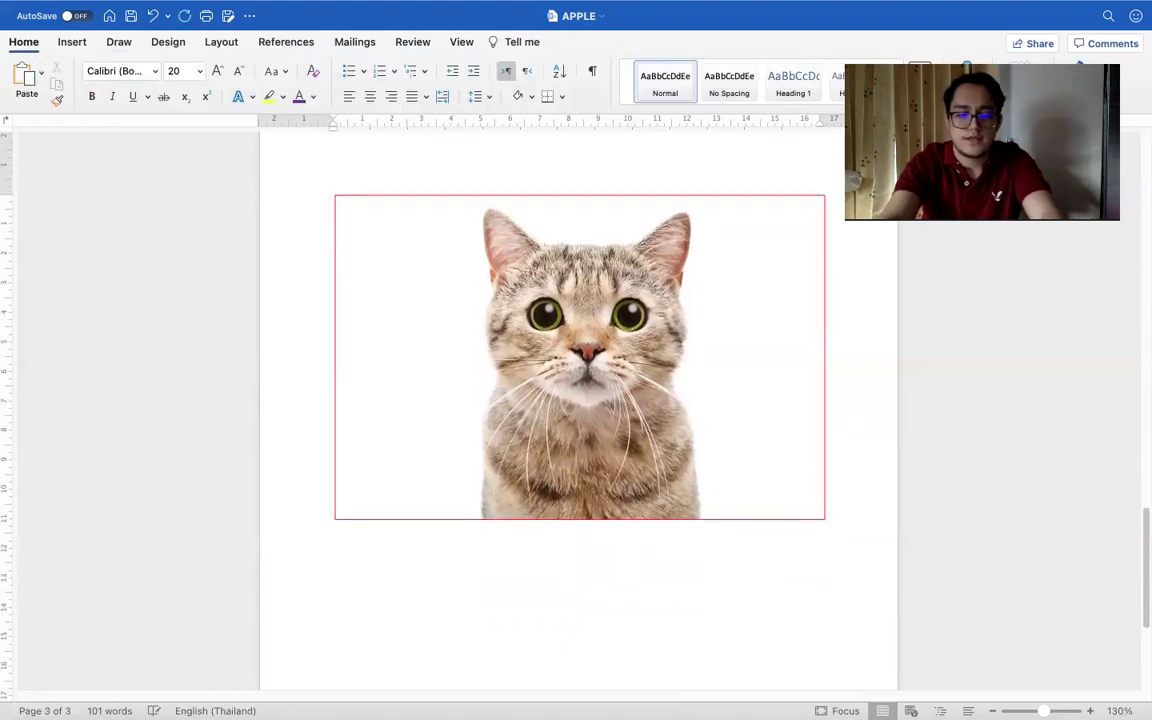
type("Ca")
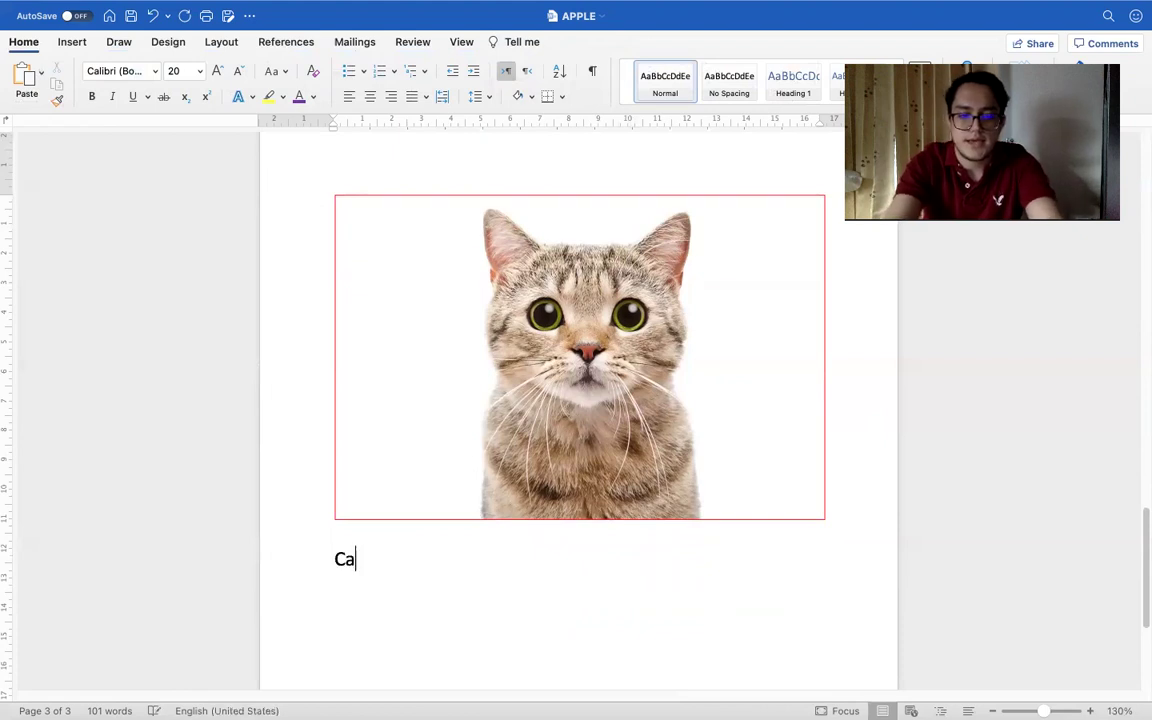
key("BackSpace")
type("AY")
key("BackSpace")
type("T")
Step: Format the CAT title as bold, 36 pt, purple and centered
left_click_drag(372, 559, 334, 559)
left_click(91, 96)
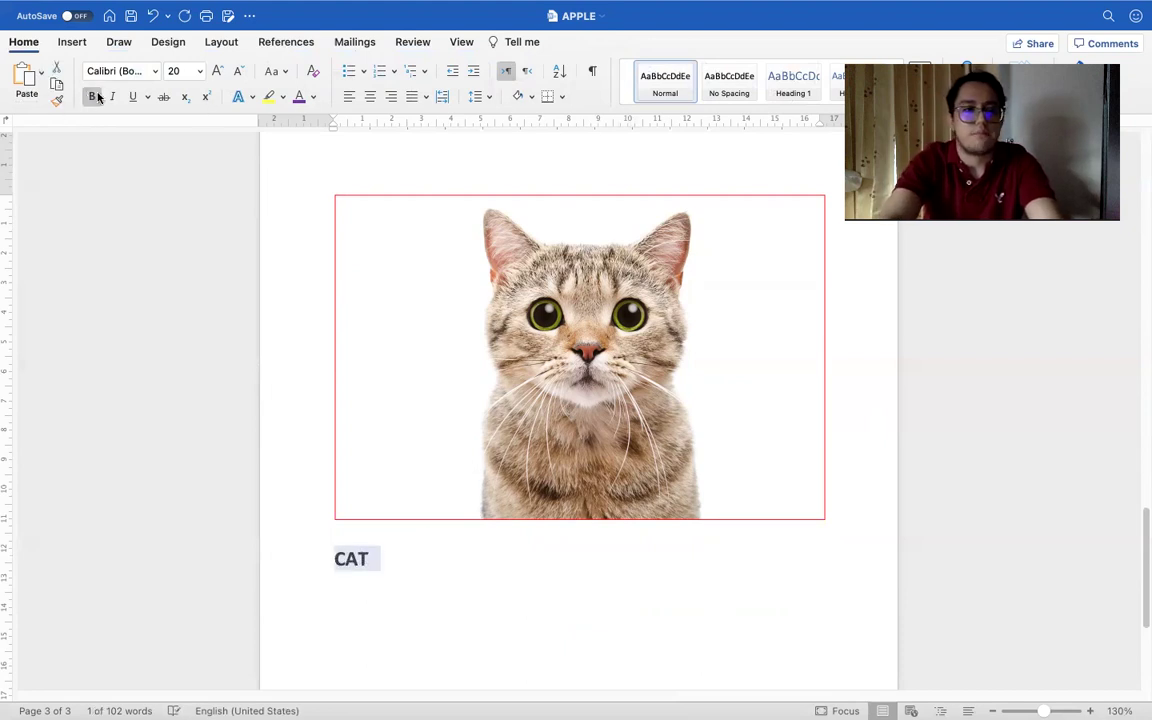
left_click(201, 72)
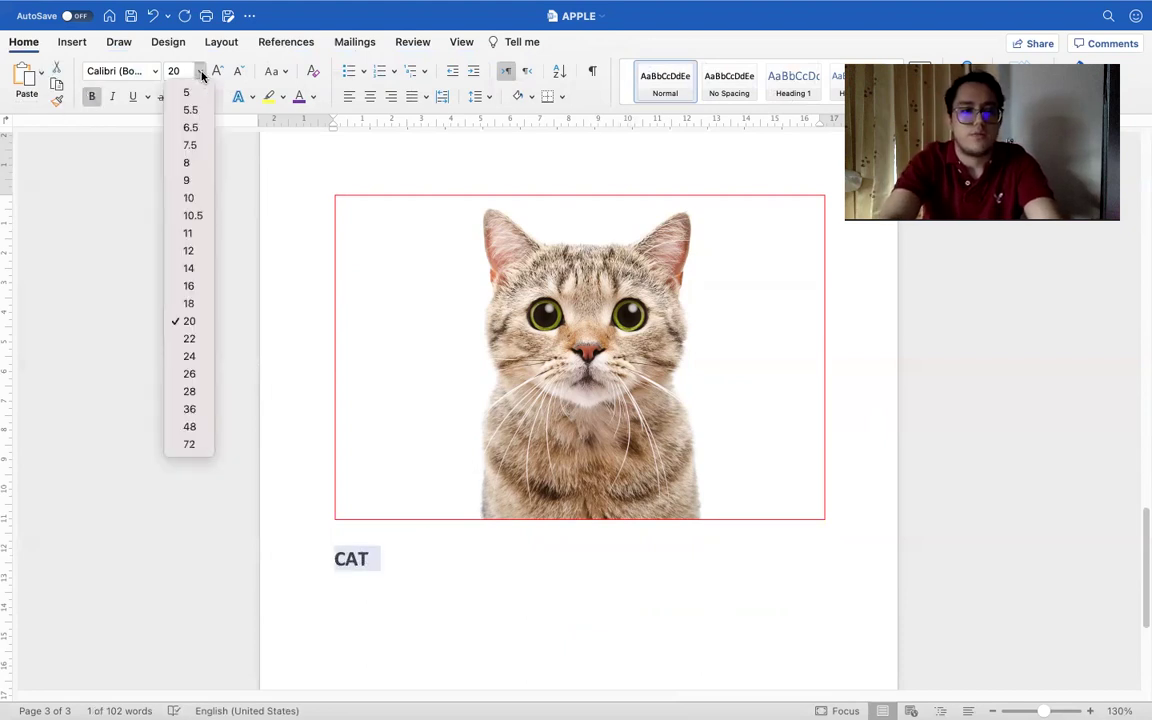
left_click(189, 409)
left_click(298, 96)
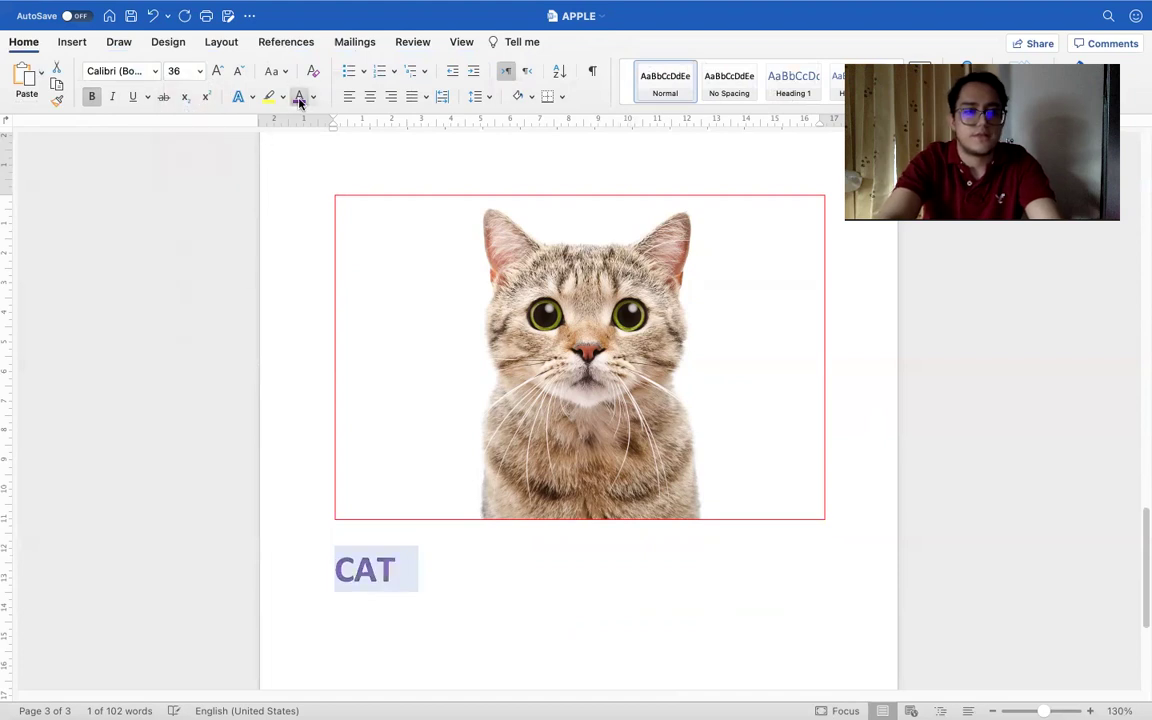
left_click(370, 96)
Step: Write "Cats are lovely pets" at font size 16 on the line below the CAT title
left_click(447, 598)
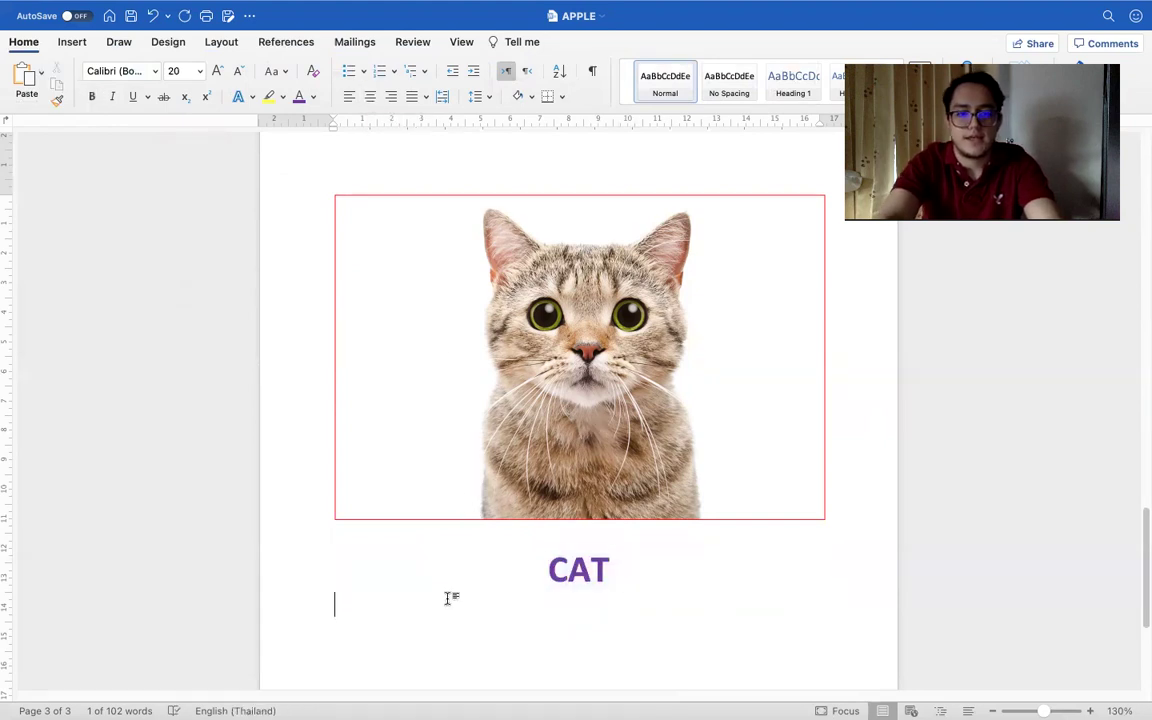
scroll(447, 598, "down", 2)
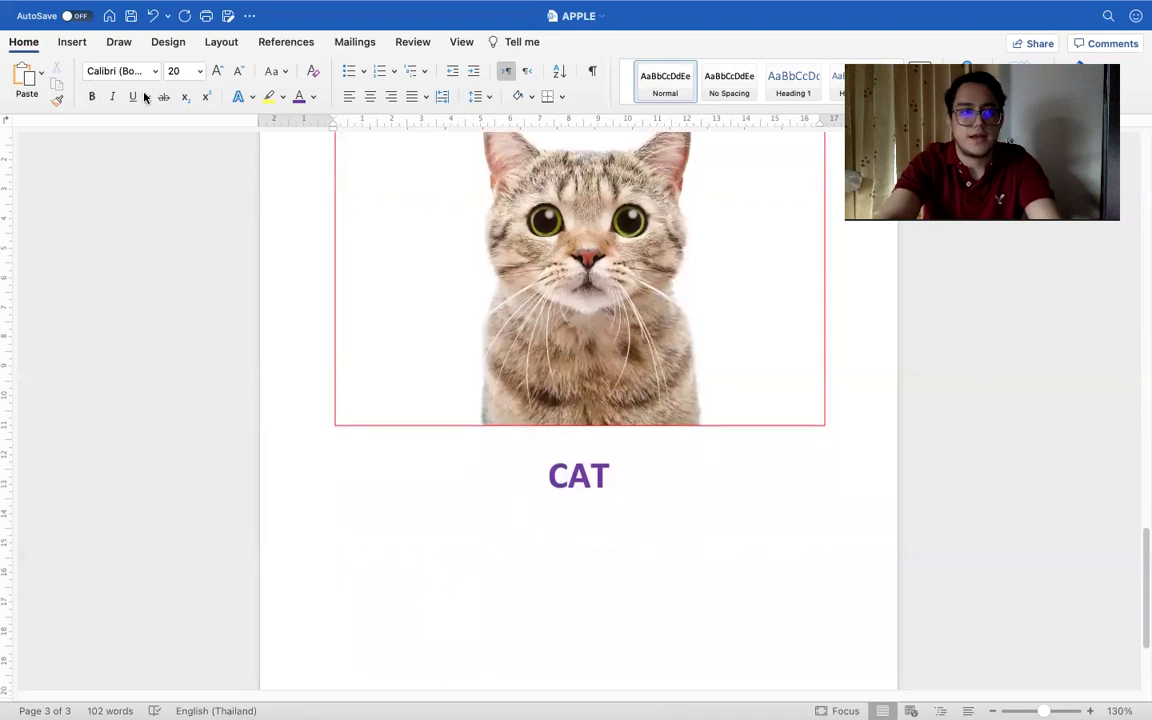
left_click(200, 71)
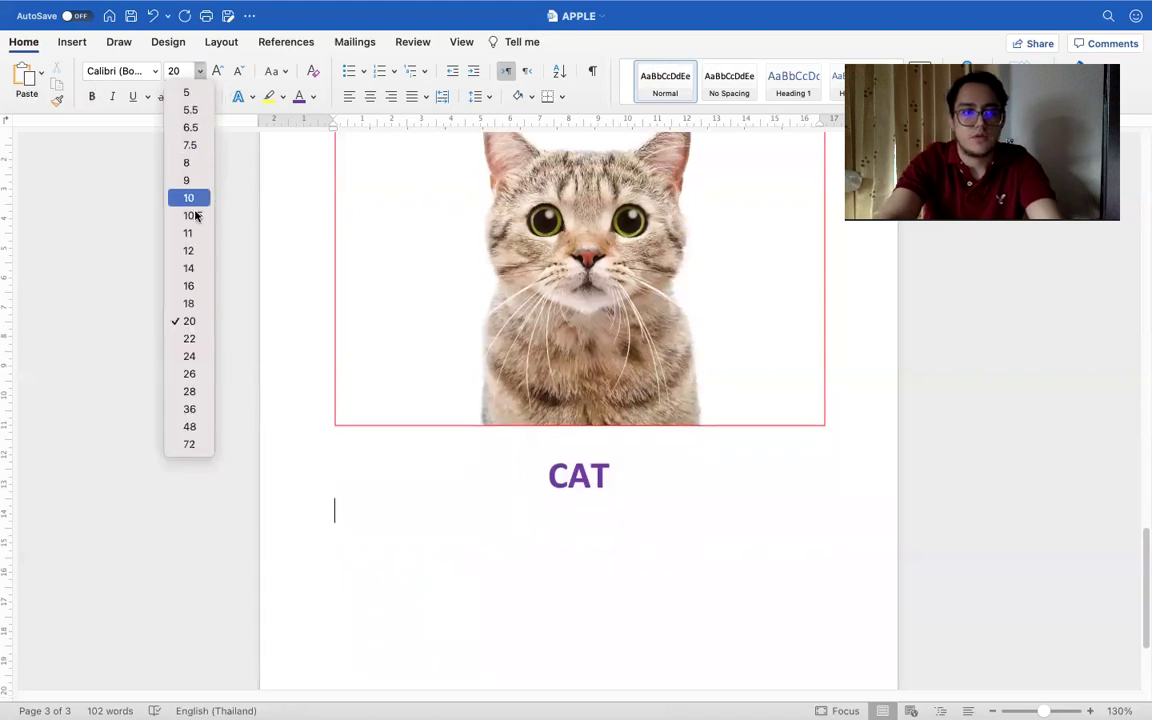
left_click(199, 287)
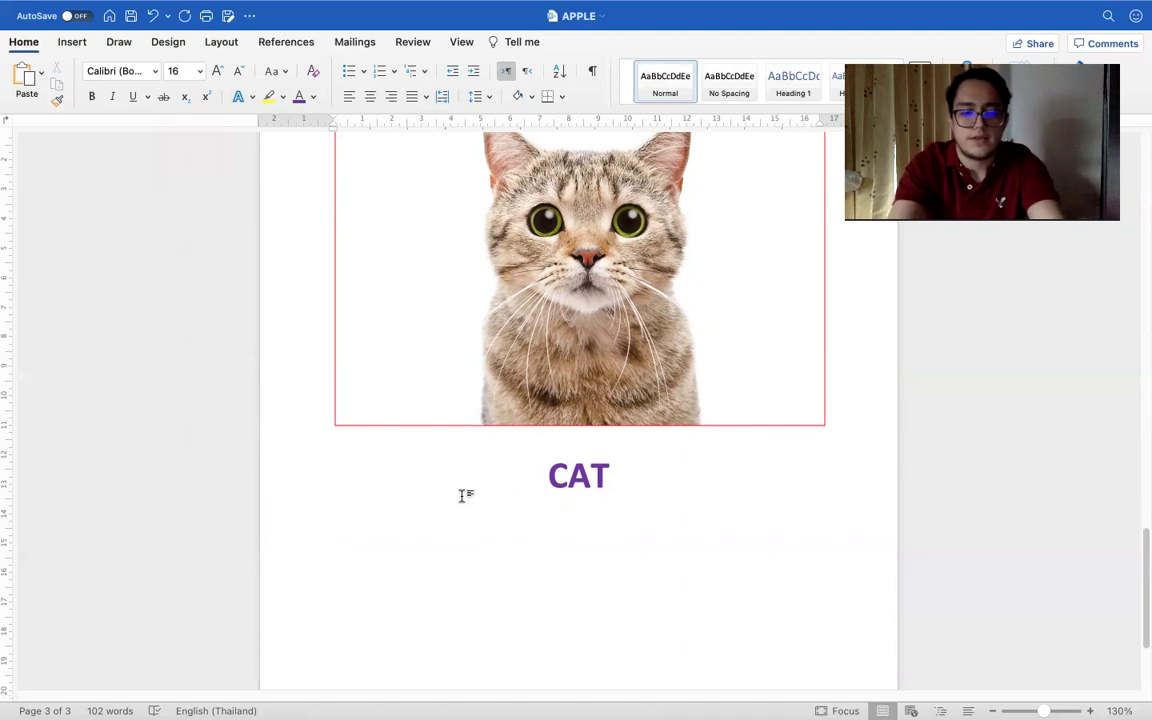
type("Ca")
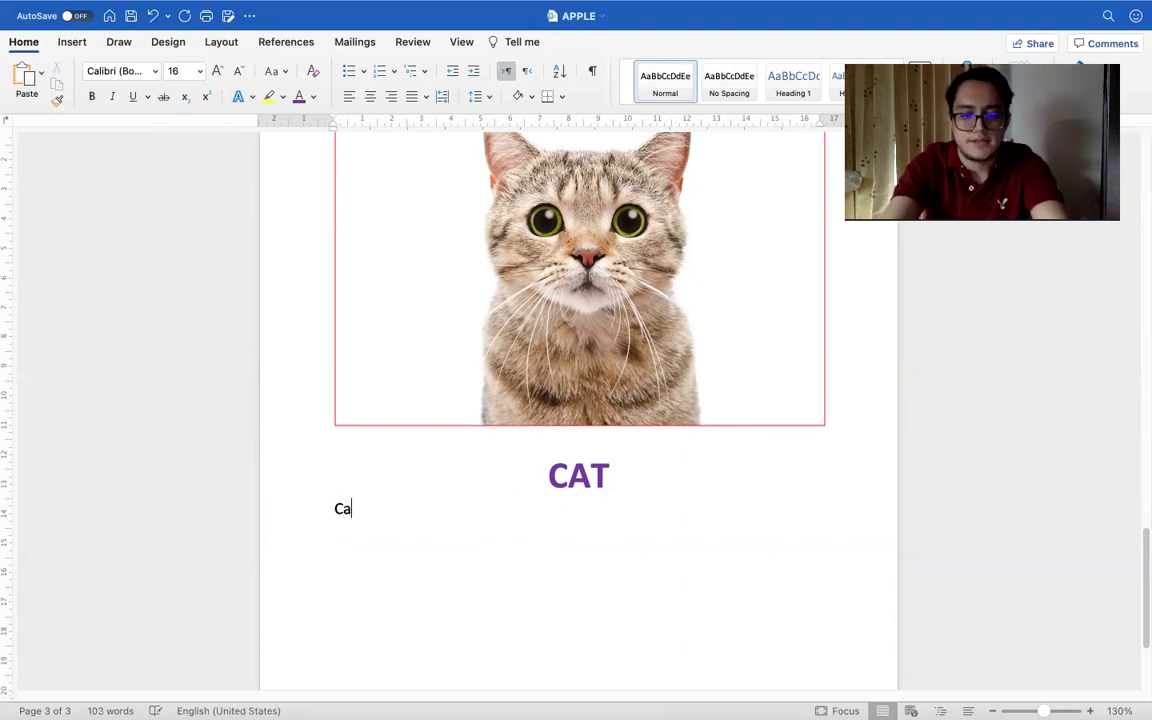
type("ts are lovely ")
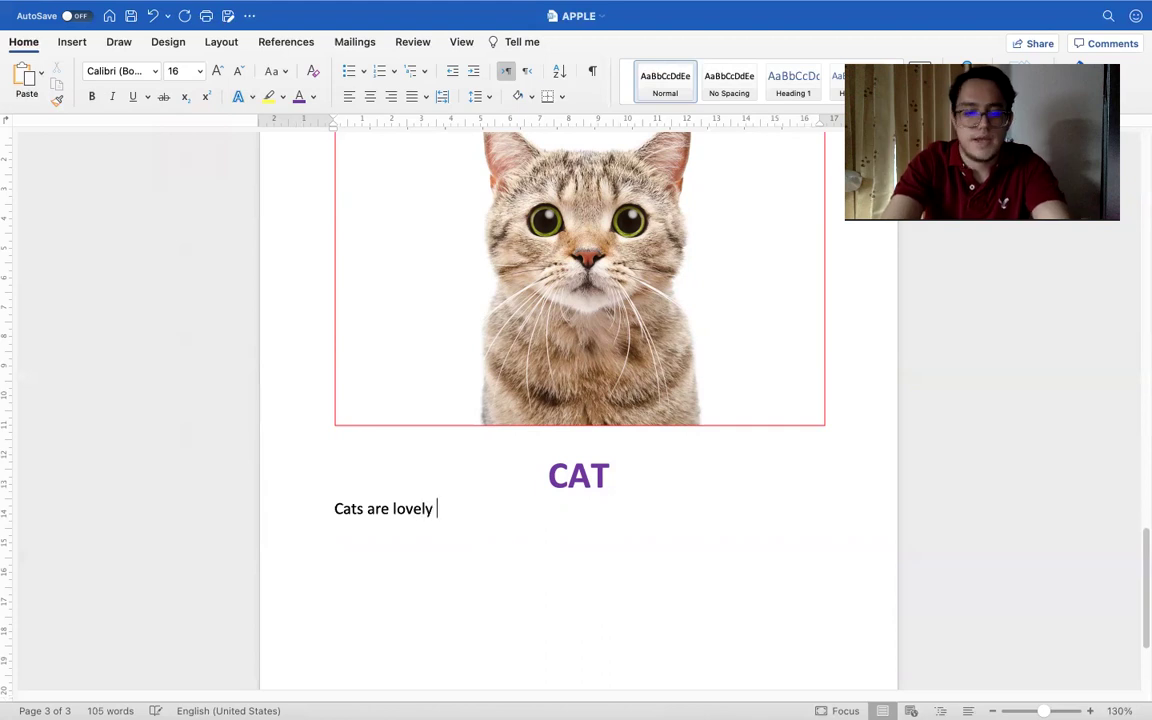
type("pets")
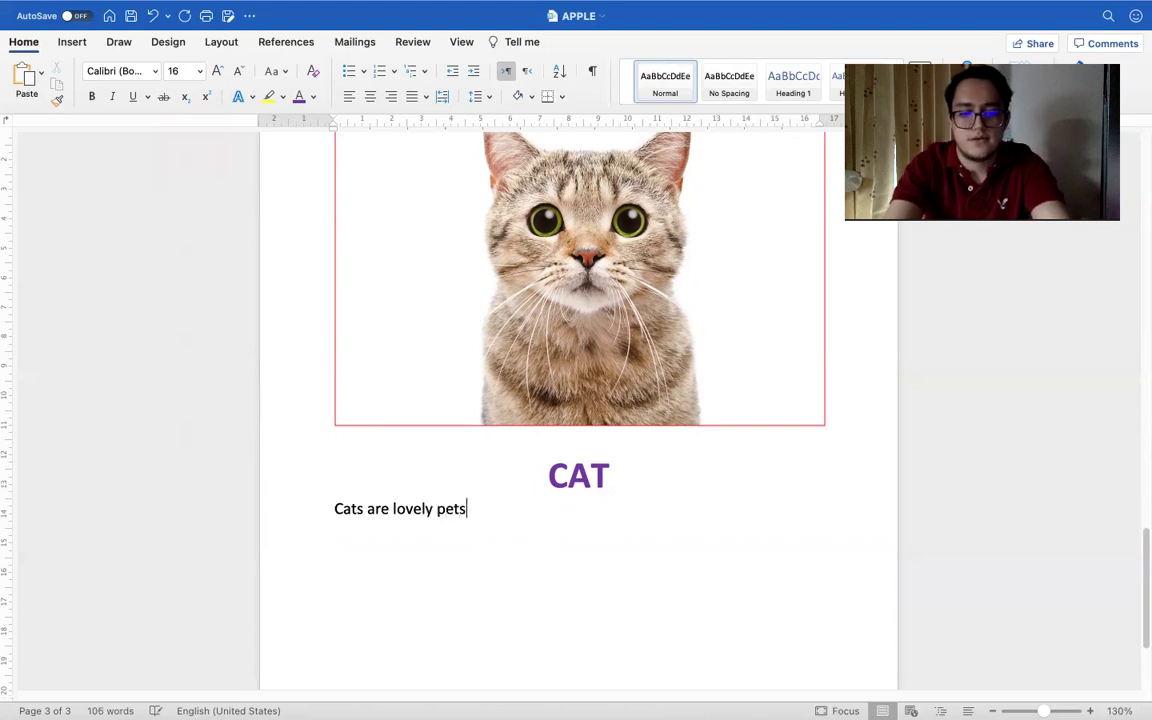